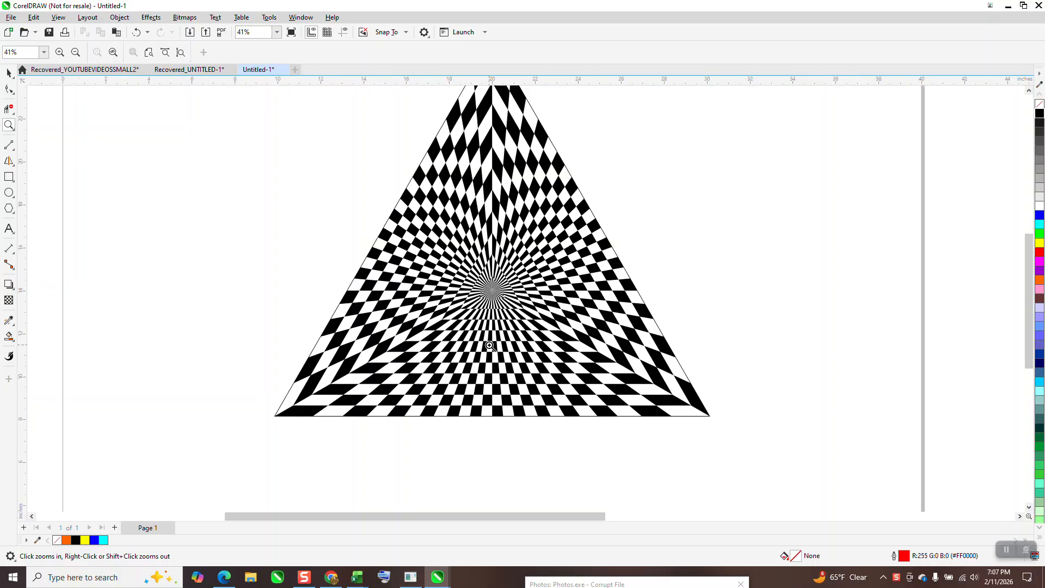
Place a copy of the checkered triangle 40 inches to the left, off the page, and delete the triangle on the page
scroll(489, 346, up, 2)
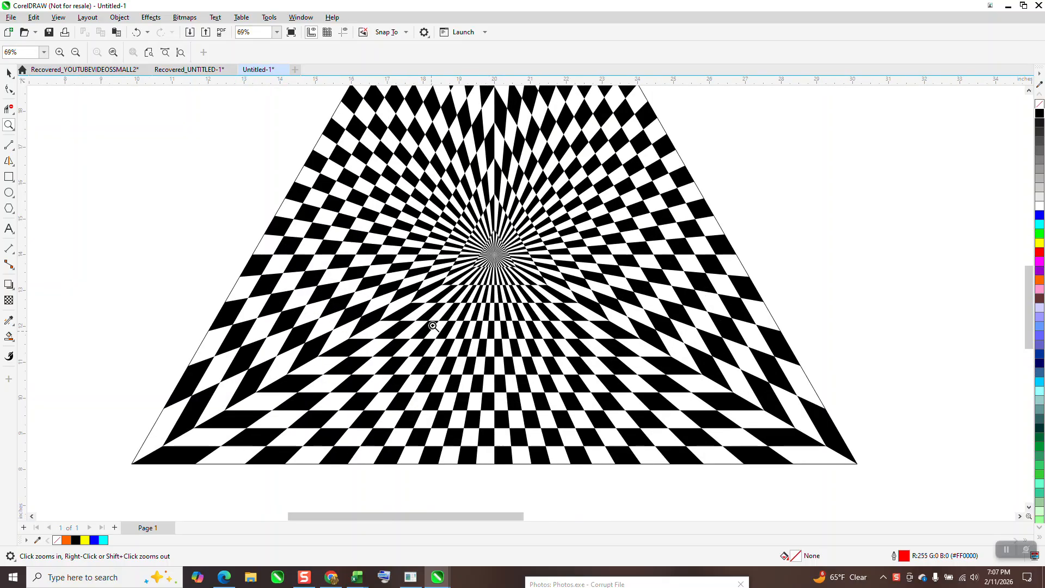
scroll(368, 210, up, 3)
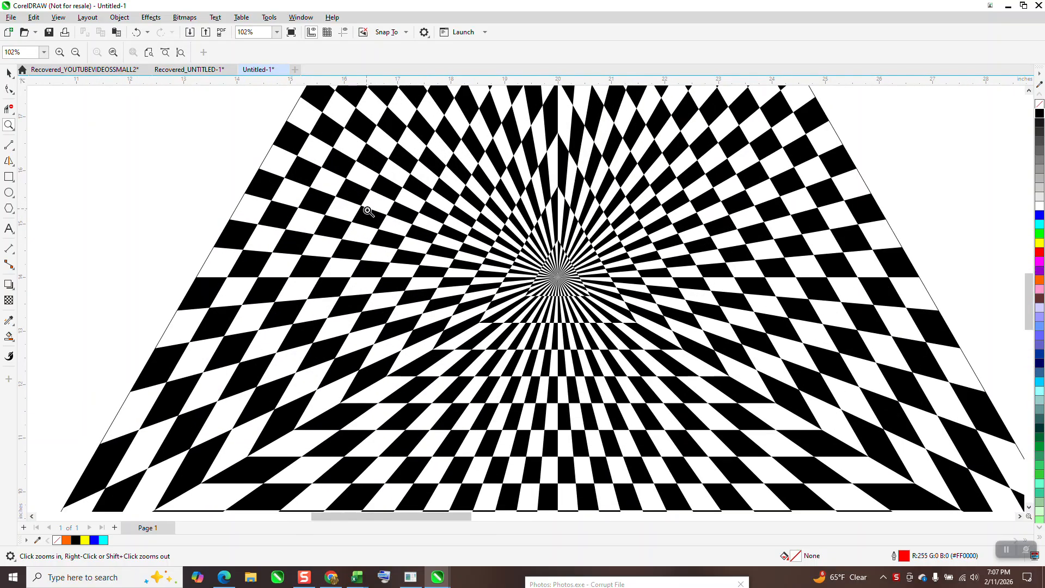
scroll(368, 217, down, 2)
scroll(368, 222, down, 4)
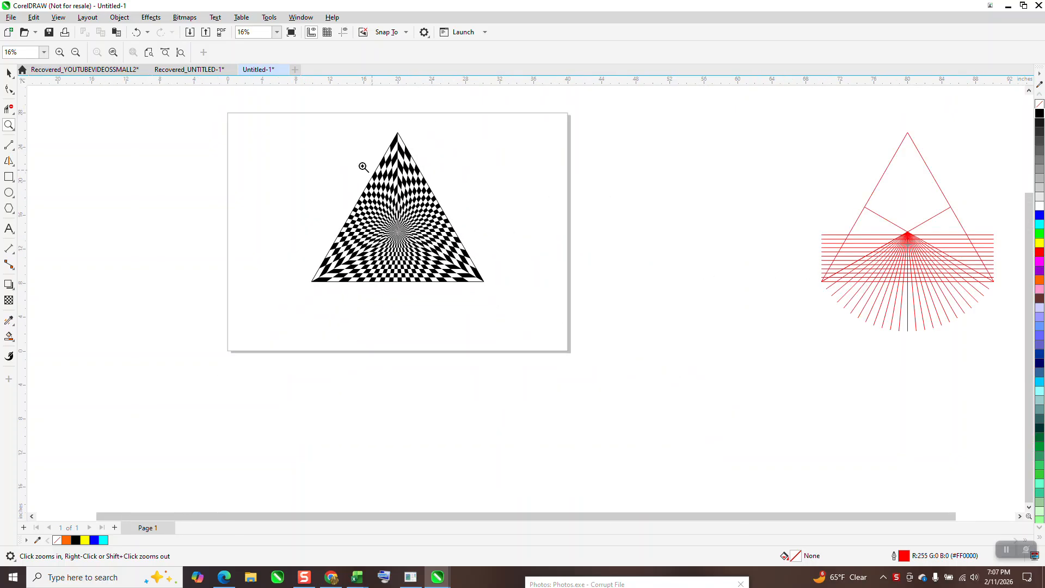
click(8, 73)
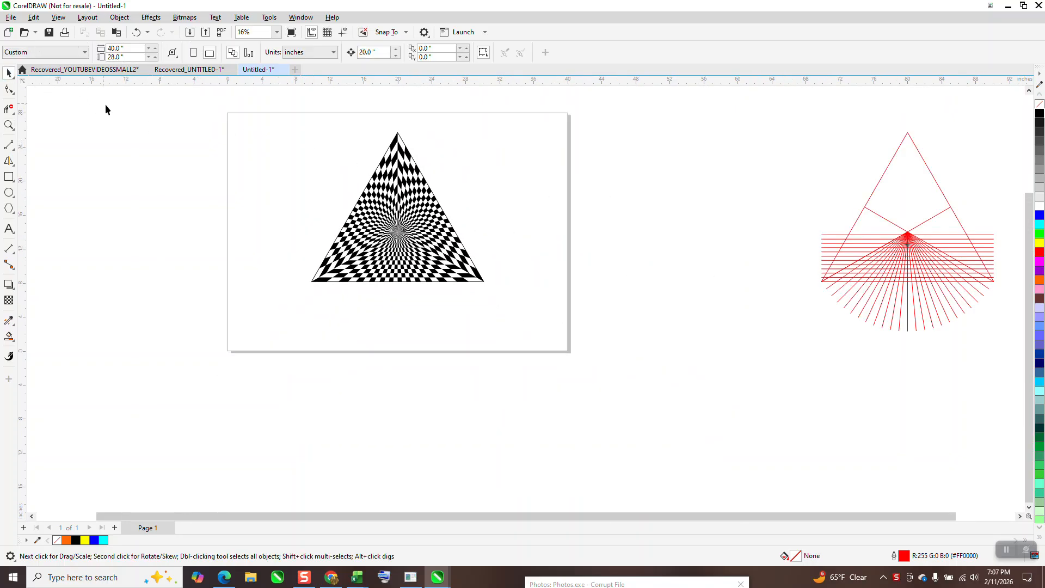
drag(169, 109, 523, 332)
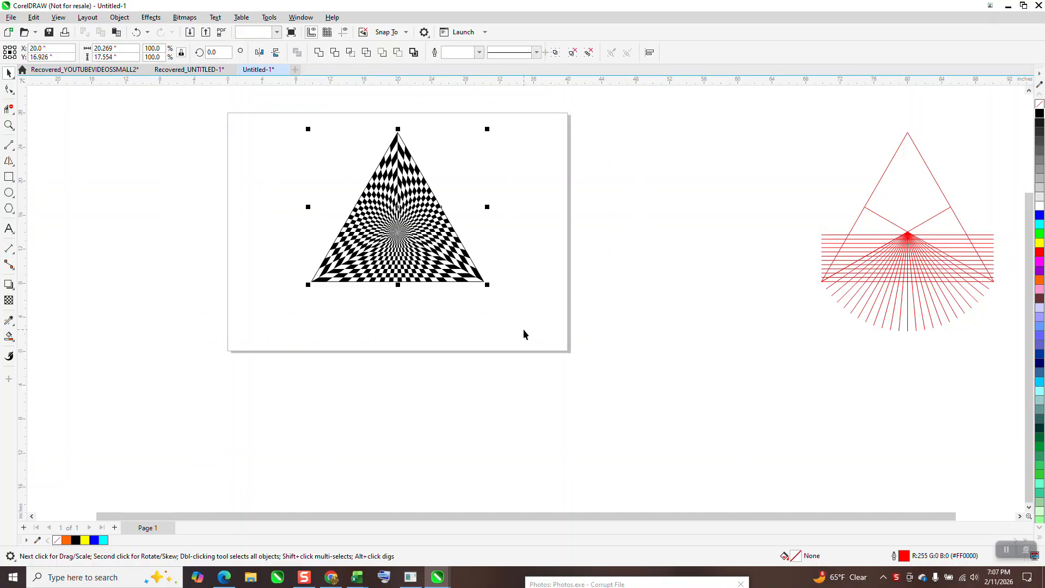
key(Left)
key(Left)
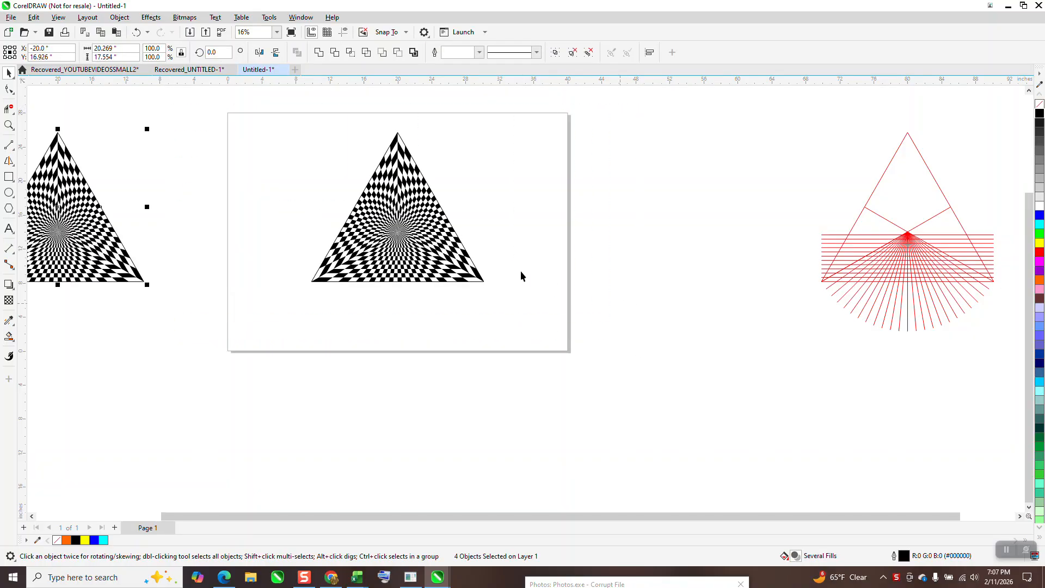
drag(282, 126, 534, 322)
key(Delete)
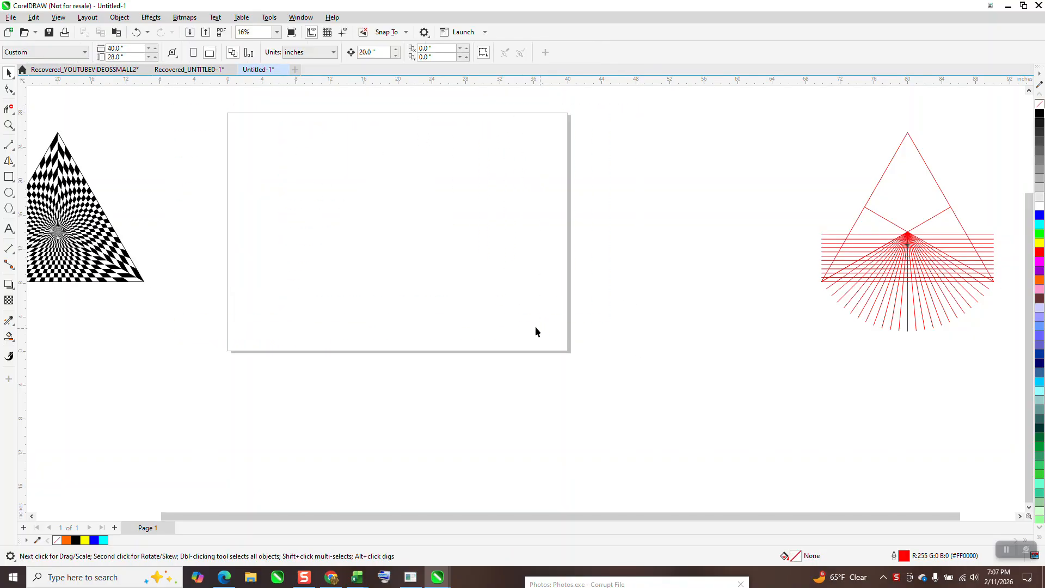
Draw a polygon centred on the page and set it to 3 sides, making a triangle about 15.9 by 13.8 inches
click(8, 208)
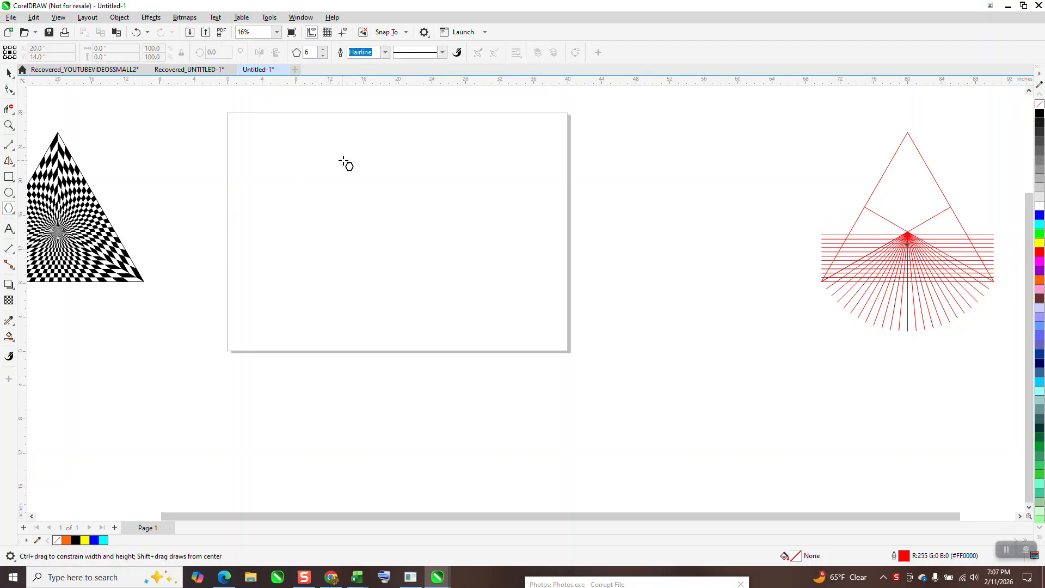
drag(446, 140, 342, 291)
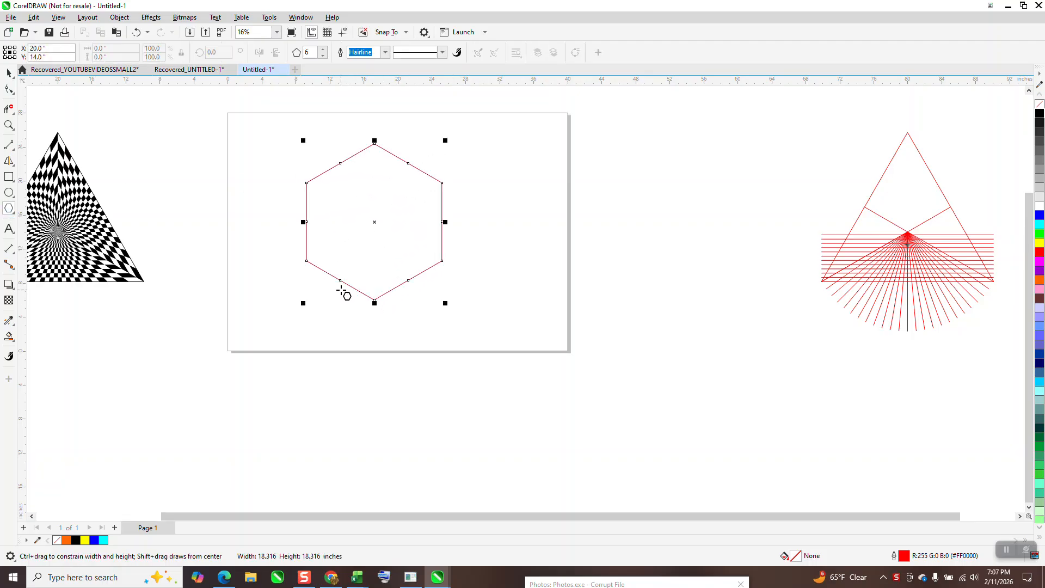
key(p)
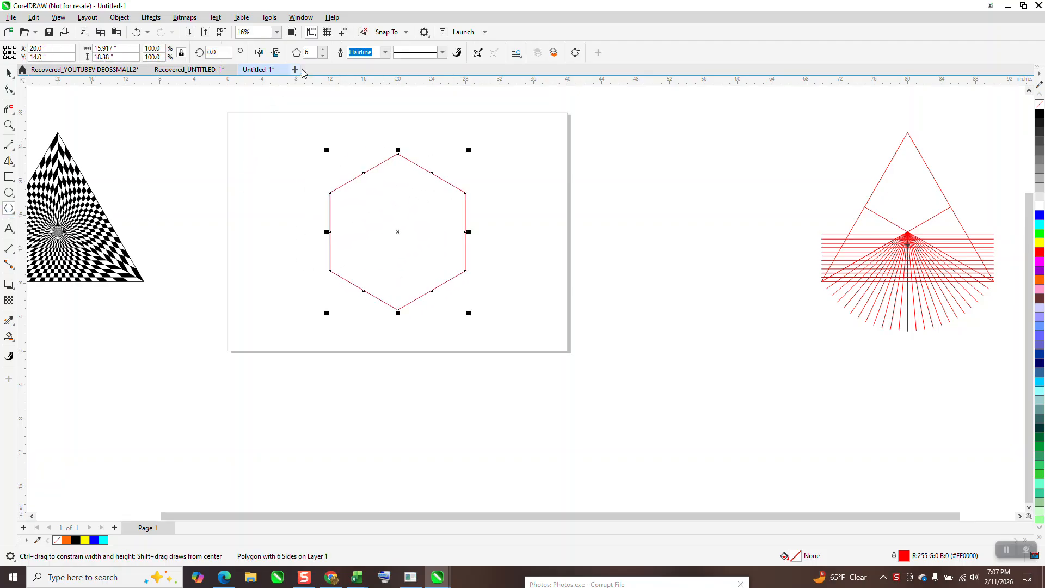
double_click(309, 53)
text(3)
key(Return)
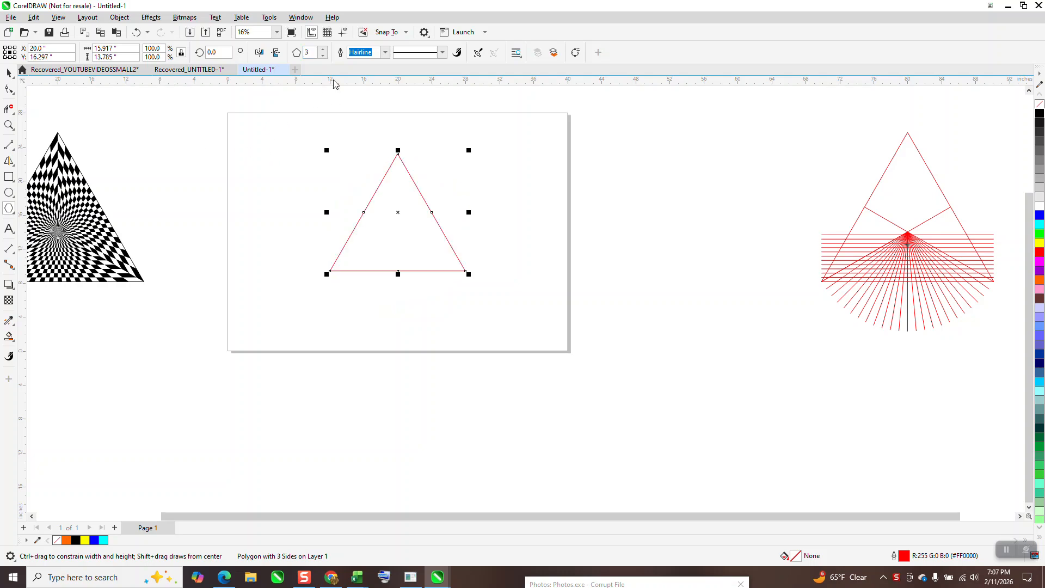
With the guidelines temporarily shown, draw 2-point lines from the midpoints of the triangle's two slanted sides to the opposite base corners
click(348, 35)
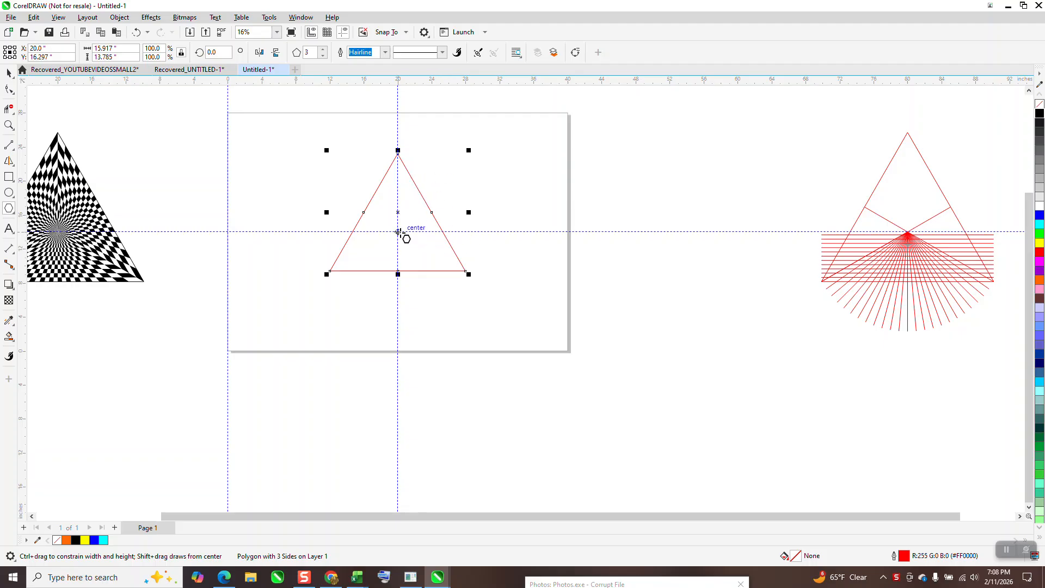
click(8, 73)
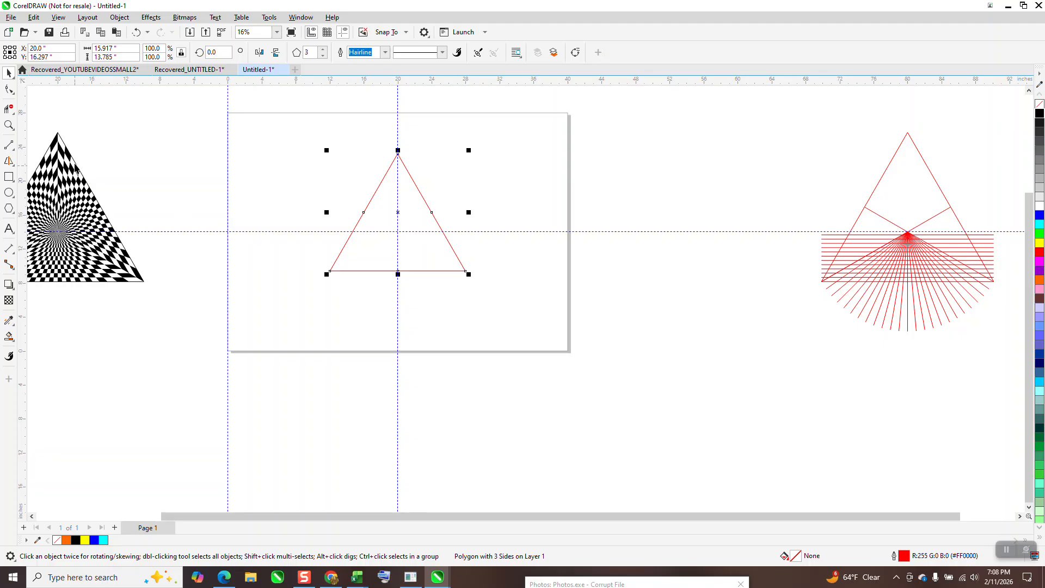
click(12, 128)
click(65, 126)
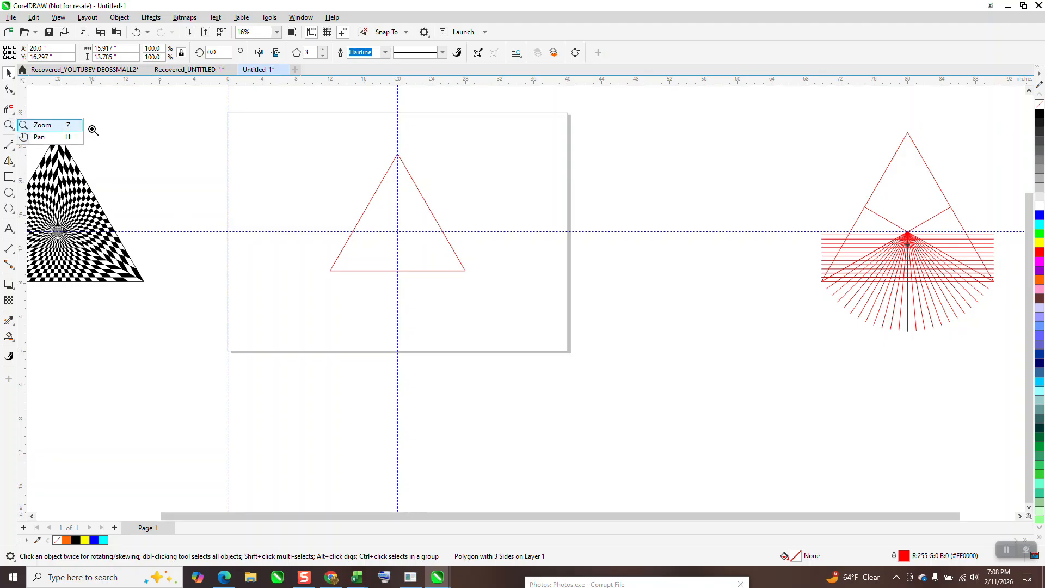
drag(298, 141, 644, 349)
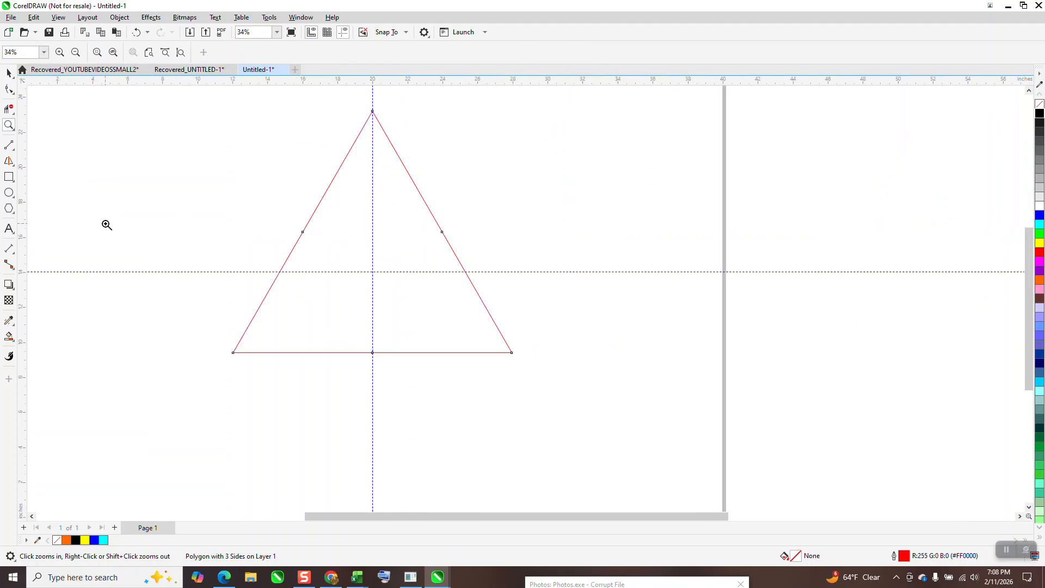
click(12, 147)
click(49, 157)
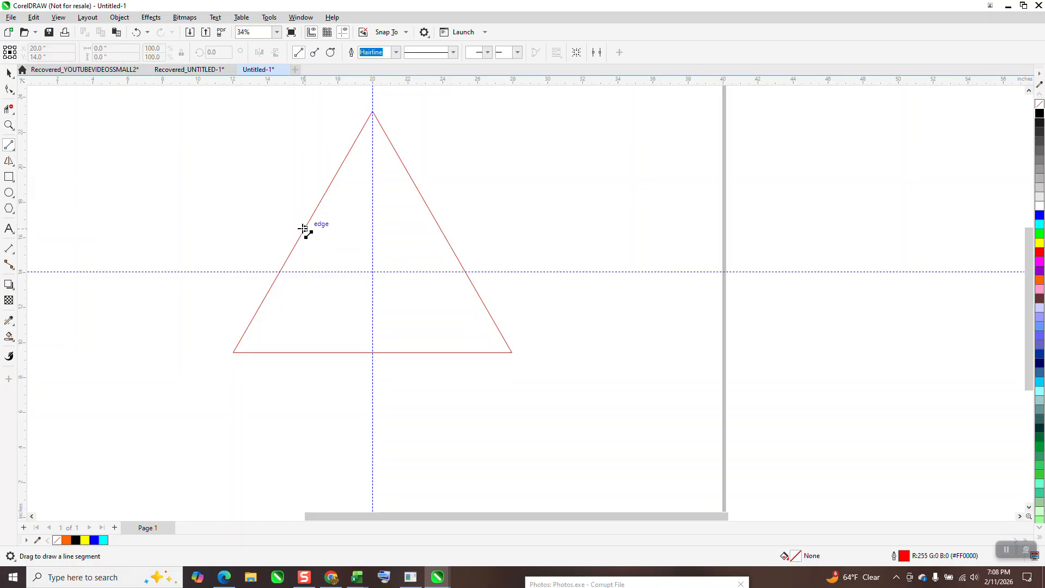
mouse_move(303, 233)
mouse_down()
mouse_move(457, 282)
mouse_move(512, 352)
mouse_up()
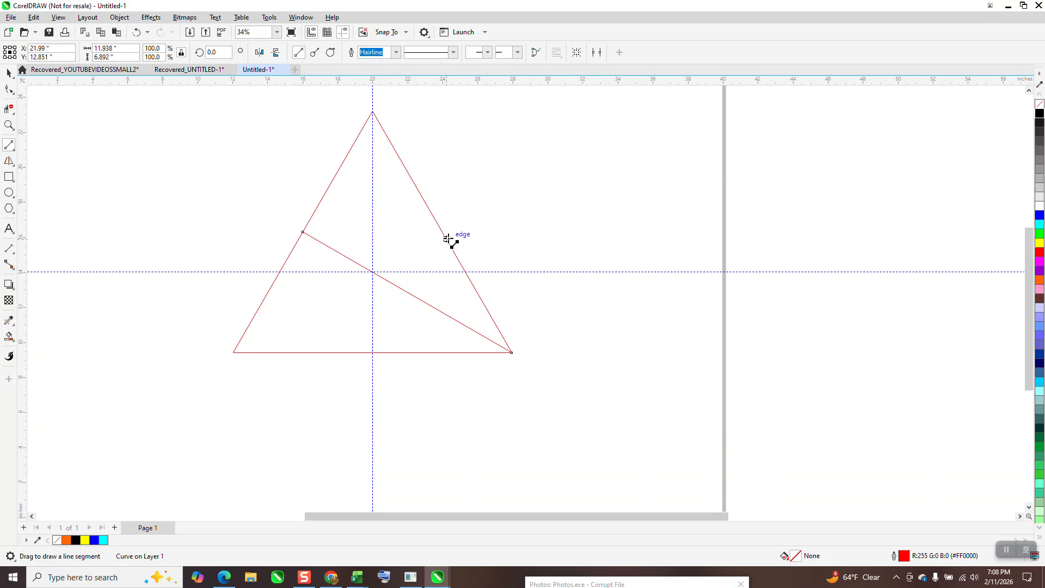
mouse_move(442, 232)
mouse_down()
mouse_move(294, 301)
mouse_move(233, 352)
mouse_up()
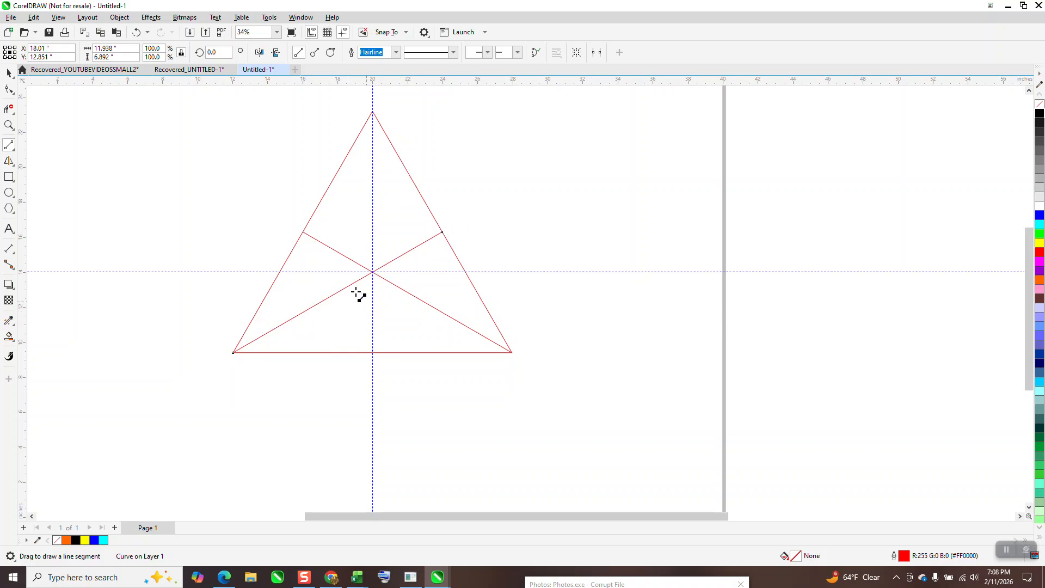
click(343, 33)
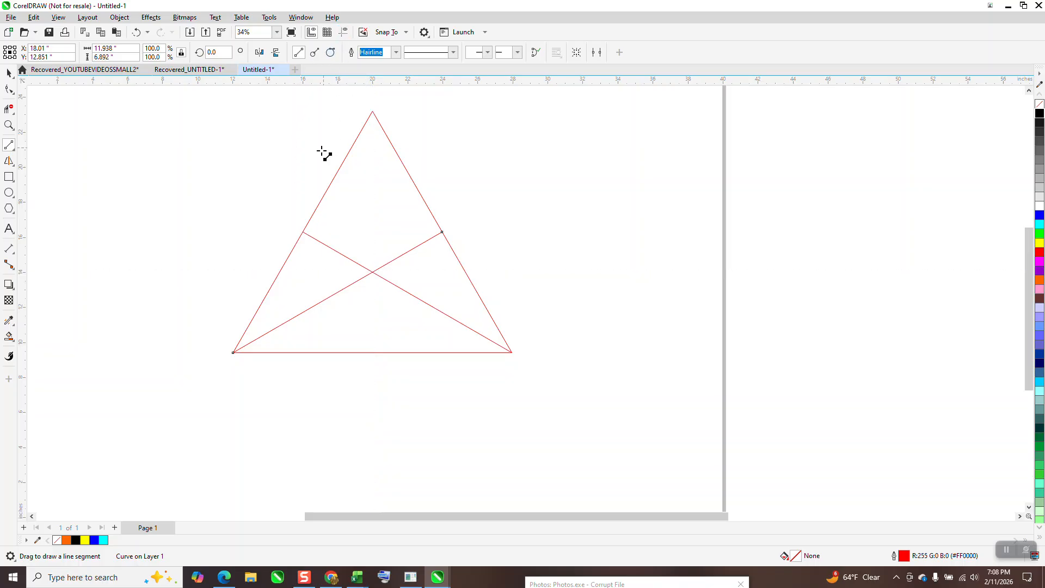
Group the triangle with its two inner lines and give the group a black outline
scroll(115, 150, down, 1)
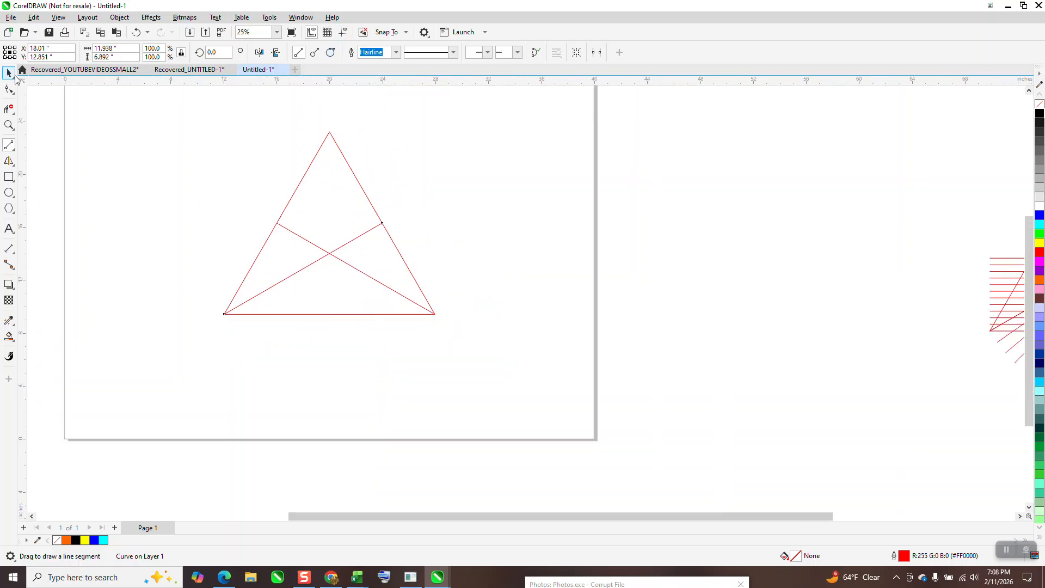
click(9, 74)
key(ctrl+a)
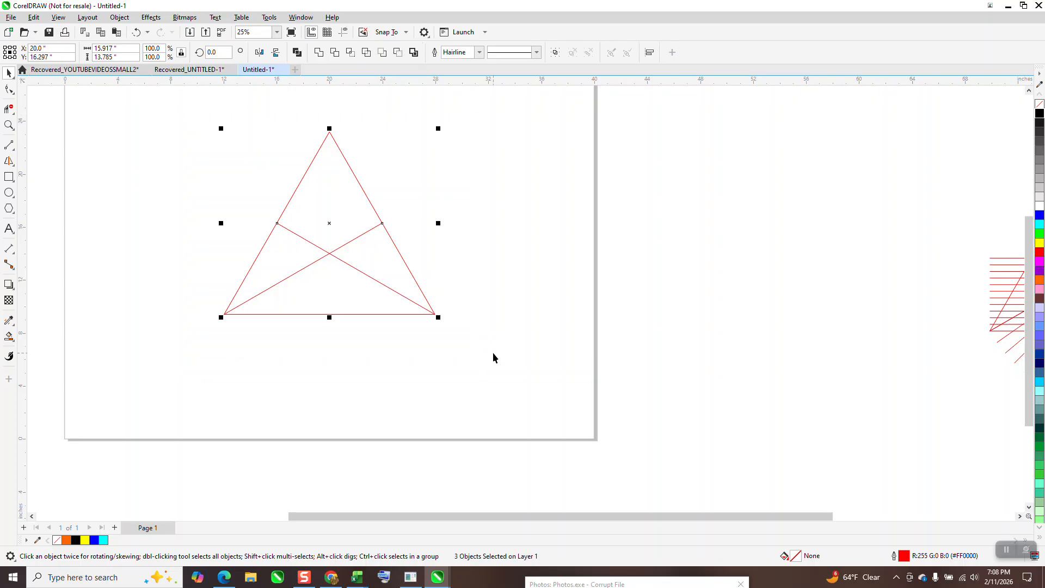
key(ctrl+g)
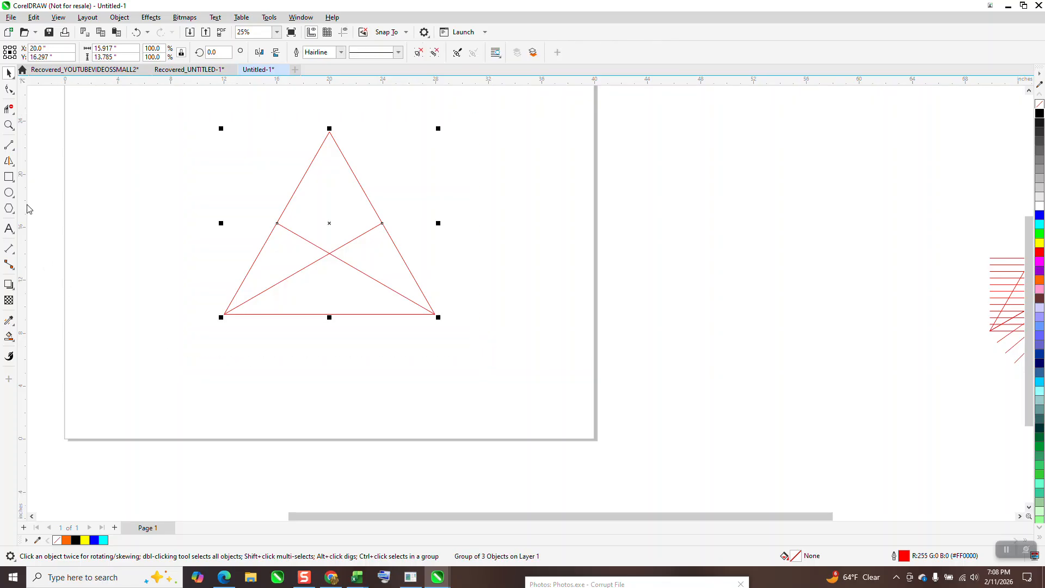
right_click(1038, 114)
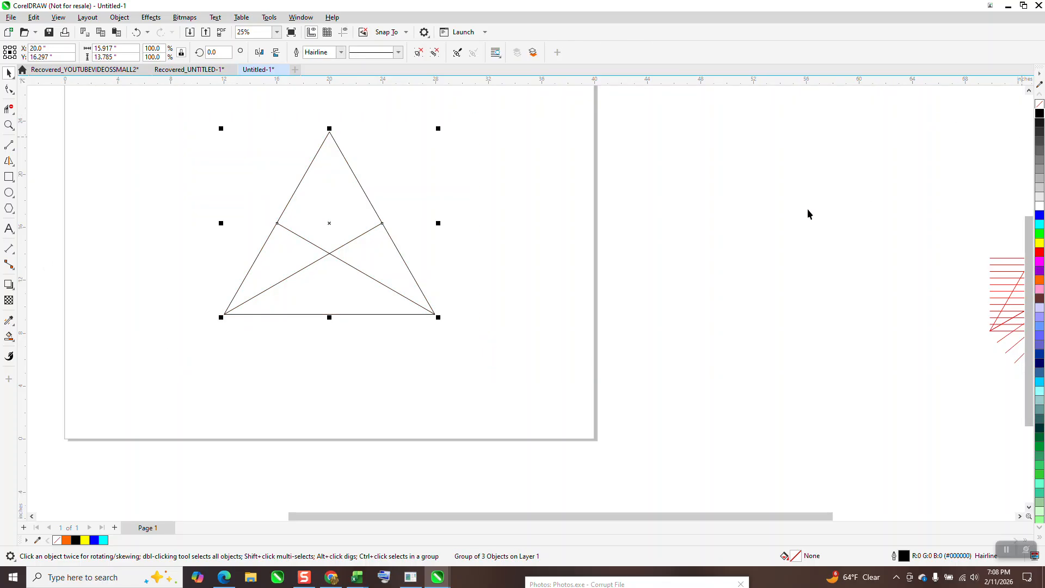
Draw a 2-point line from the triangle's lower-right corner to the crossing point of the two inner lines
click(9, 145)
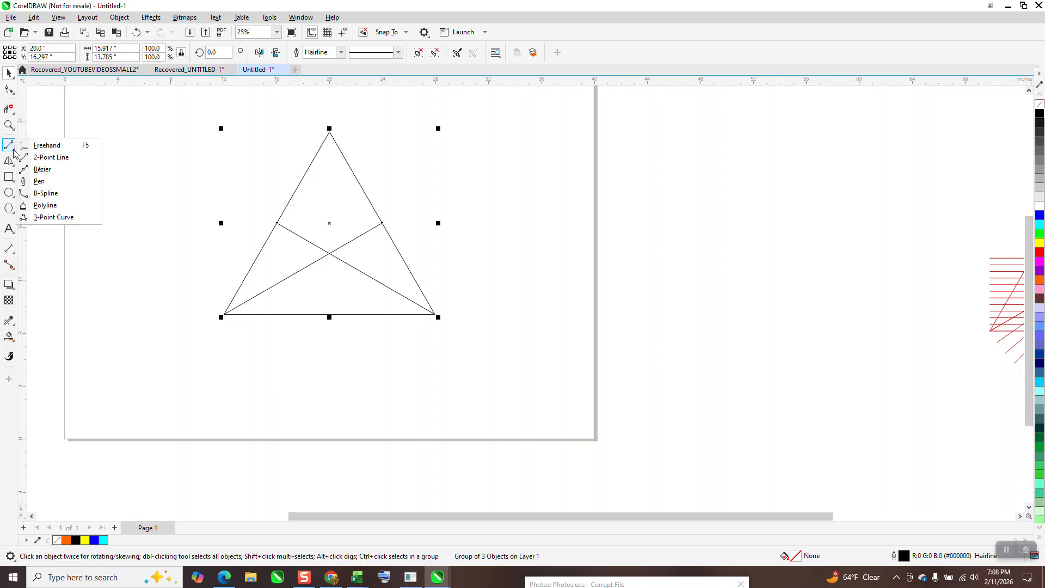
click(40, 156)
drag(435, 313, 330, 255)
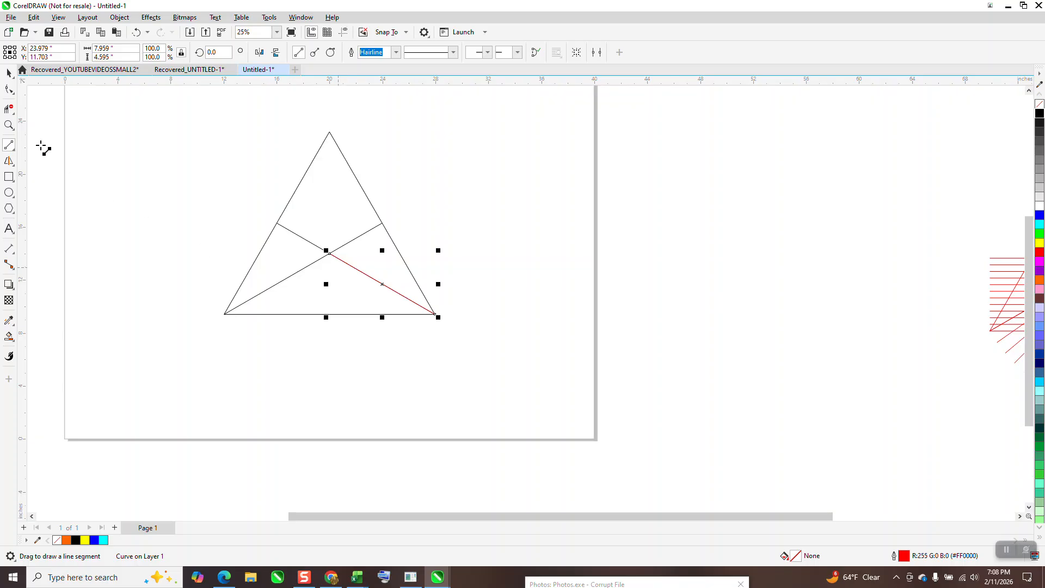
Move the new line's rotation centre to the crossing point of the inner lines and set its rotation to 355°
key(space)
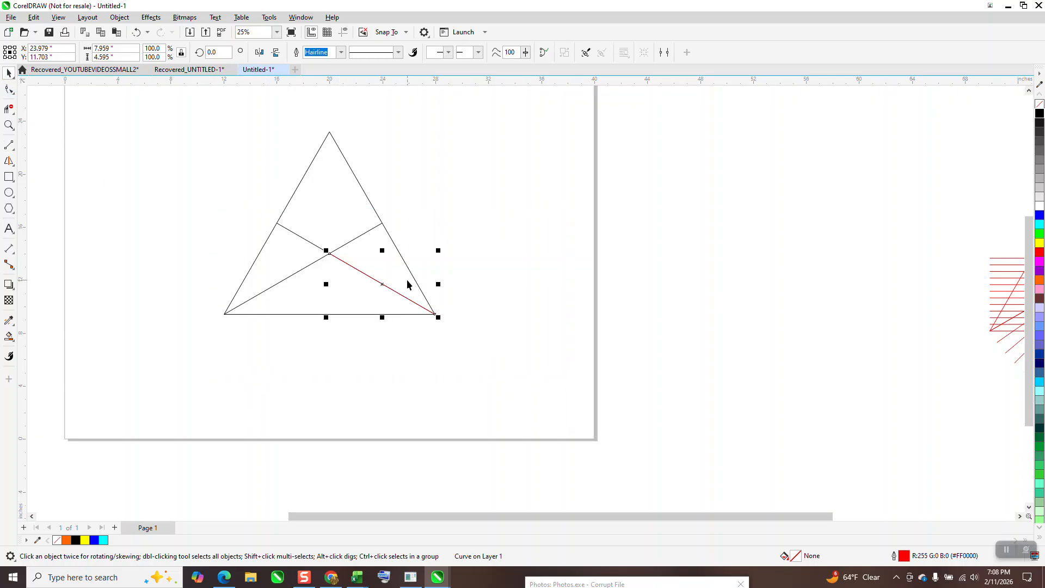
click(384, 284)
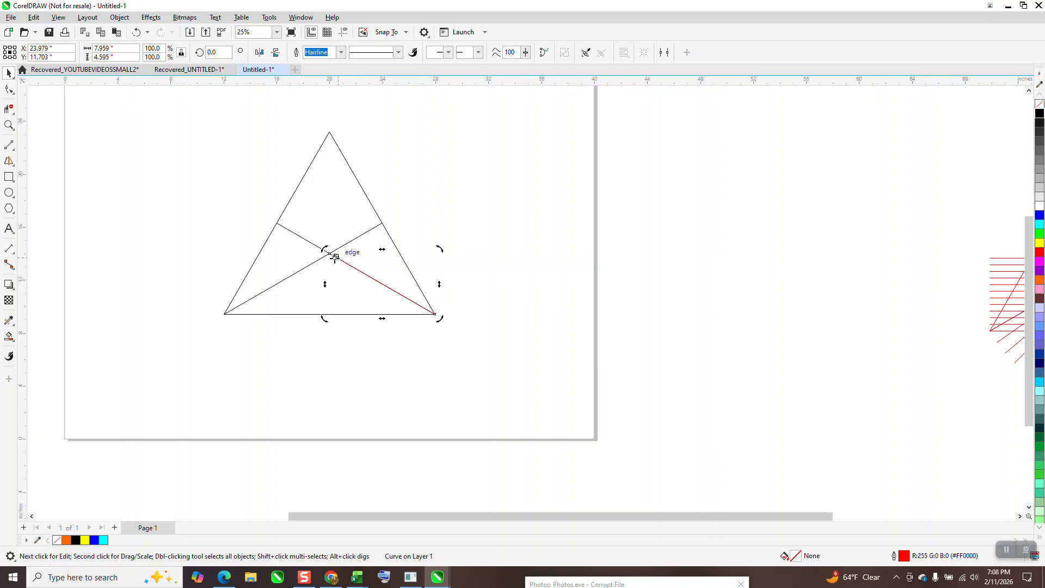
click(377, 281)
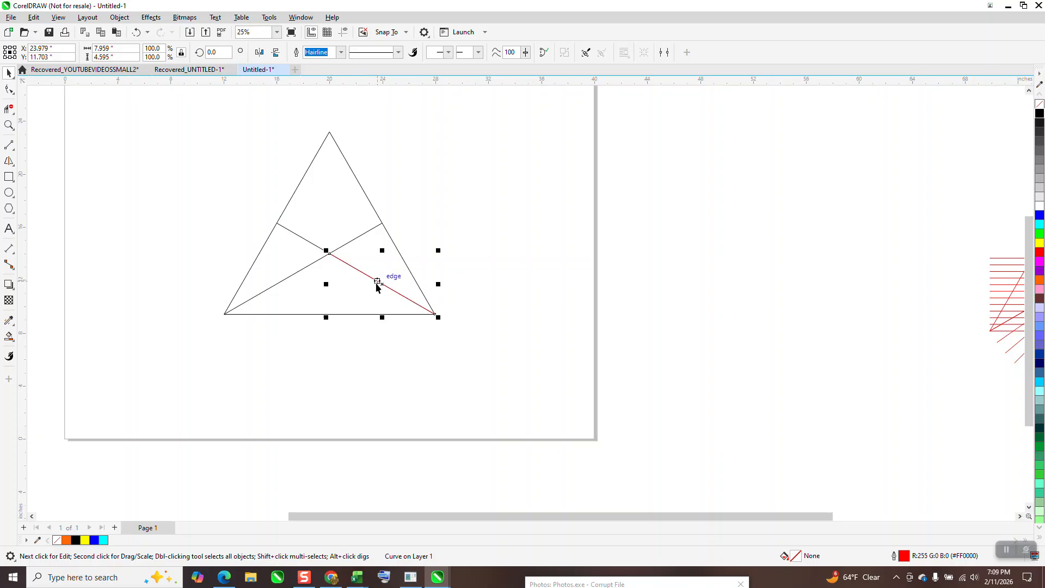
click(376, 284)
click(219, 54)
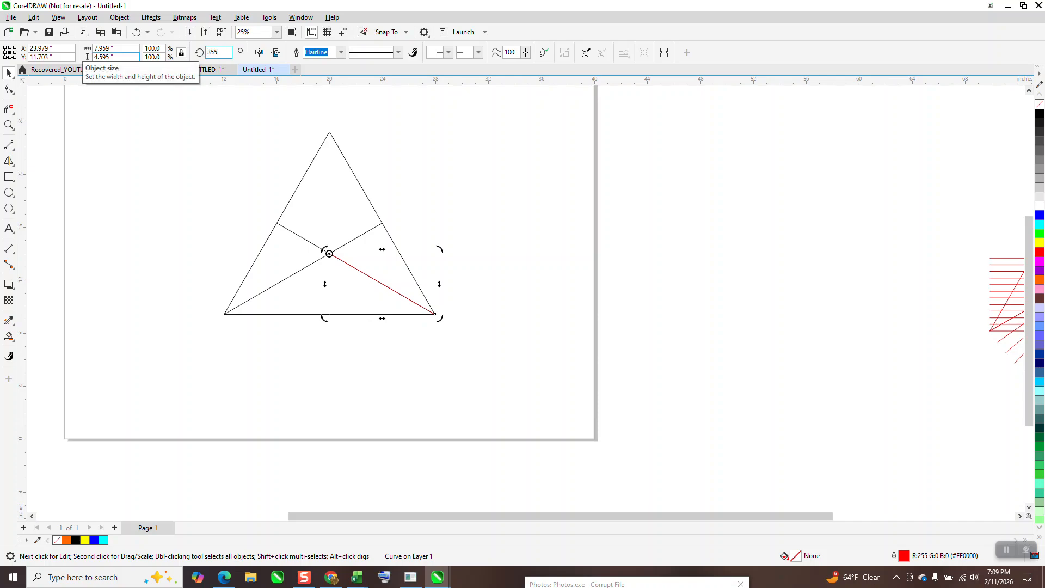
key(Return)
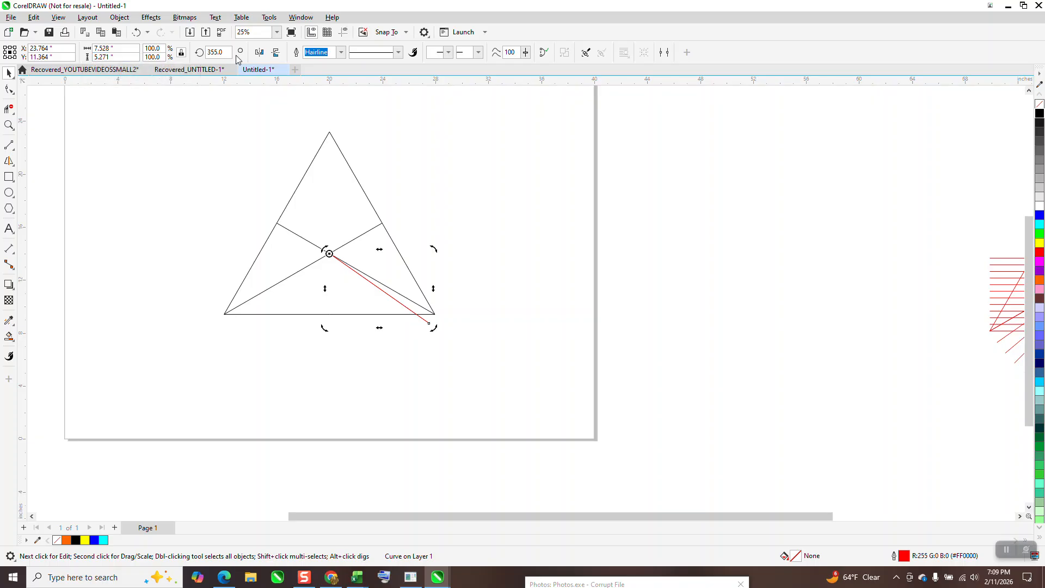
Create a copy of the line rotated to 350° and repeat the duplication in 5° increments to 245°, fanning lines across the base
text(350)
key(Return)
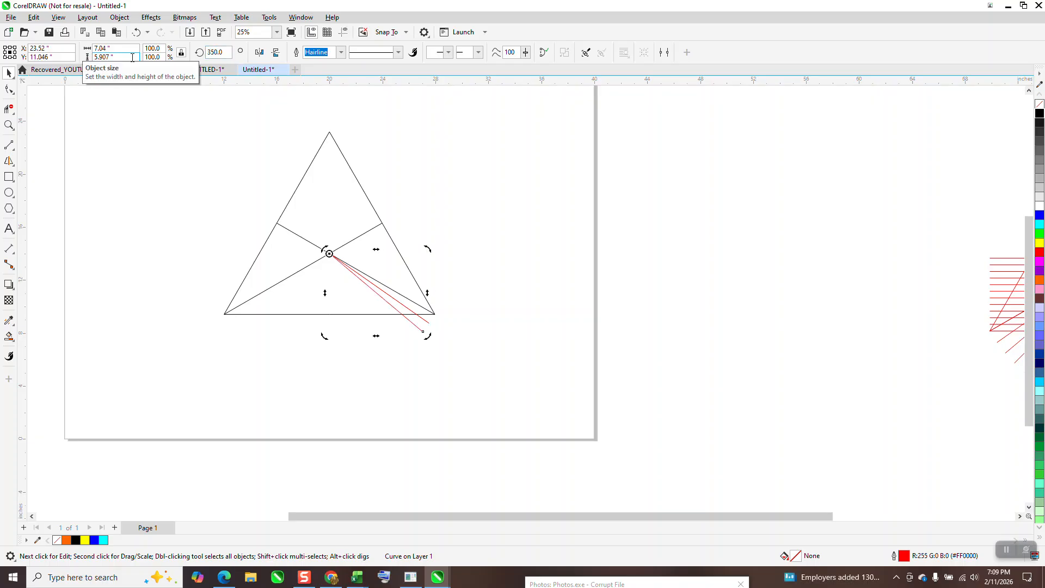
key(ctrl+r)
key(ctrl+r)
key(ctrl+r)
key(ctrl+r)
key(ctrl+r)
key(ctrl+r)
key(ctrl+r)
key(ctrl+r)
key(ctrl+r)
key(ctrl+r)
key(ctrl+r)
key(ctrl+r)
key(ctrl+r)
key(ctrl+r)
key(ctrl+r)
key(ctrl+r)
key(ctrl+r)
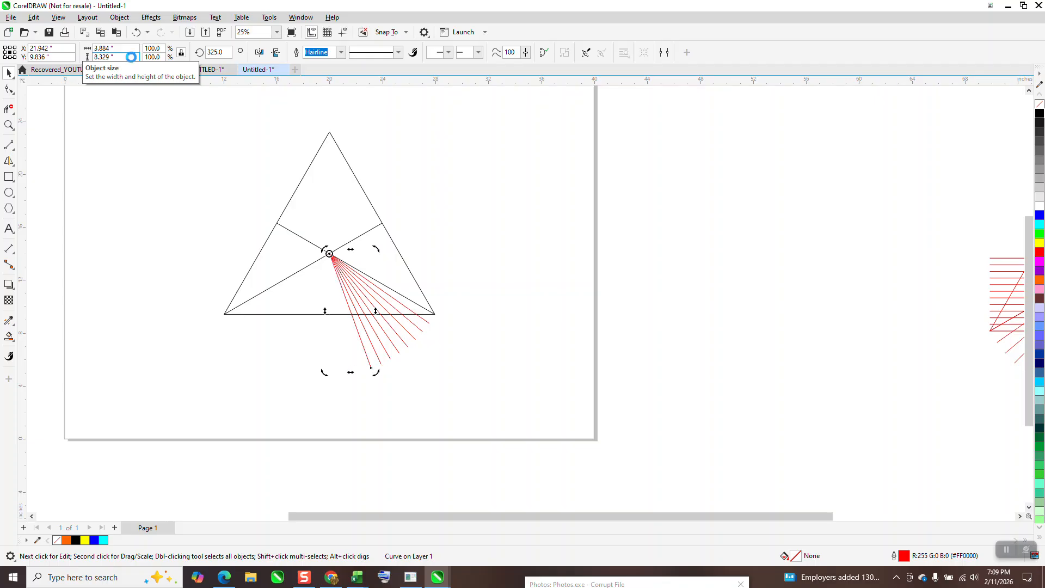
key(ctrl+r)
key(ctrl+r)
key(ctrl+r)
key(ctrl+r)
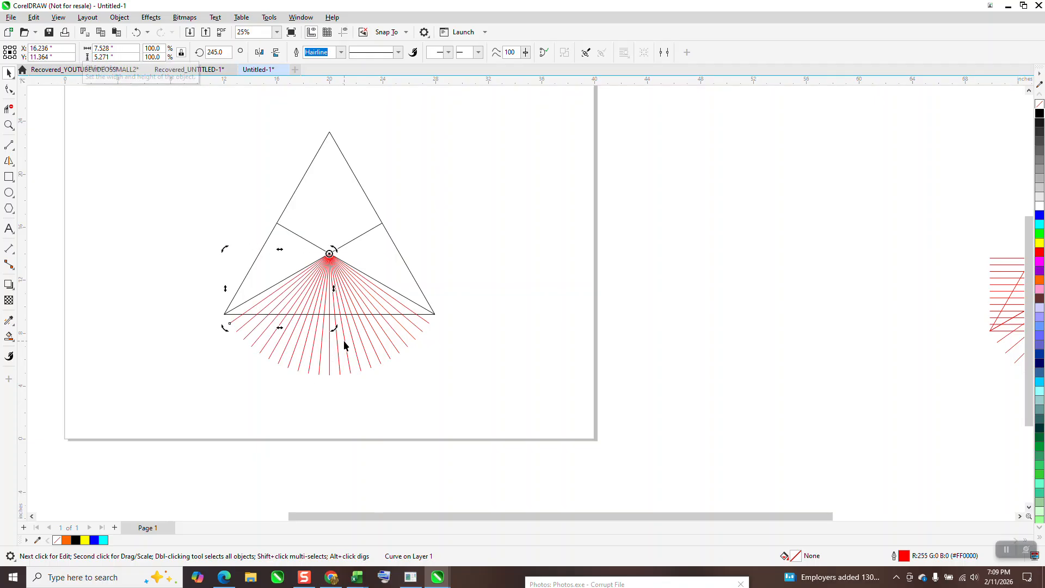
click(15, 126)
drag(161, 123, 488, 358)
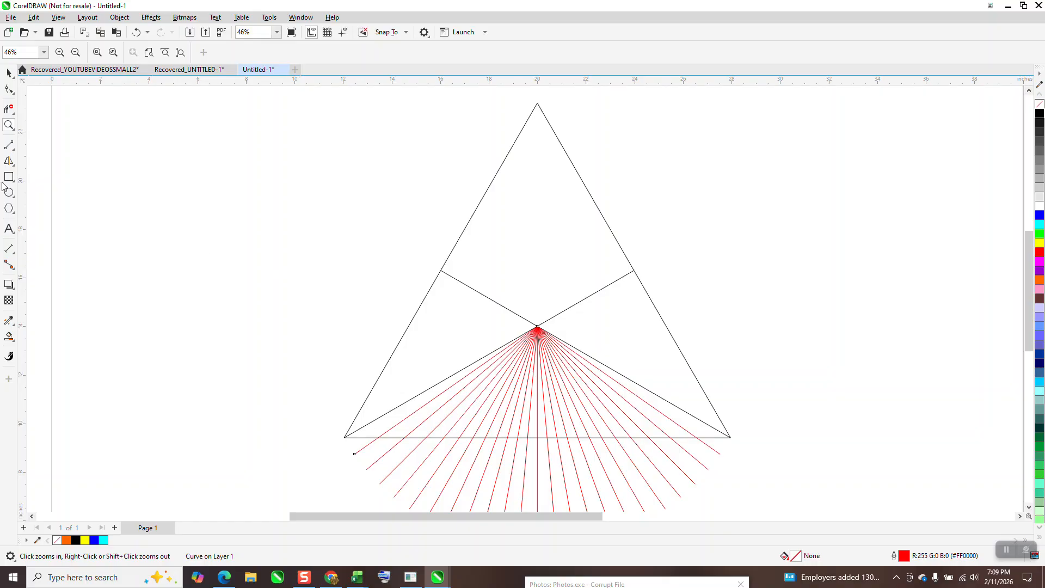
scroll(82, 226, down, 8)
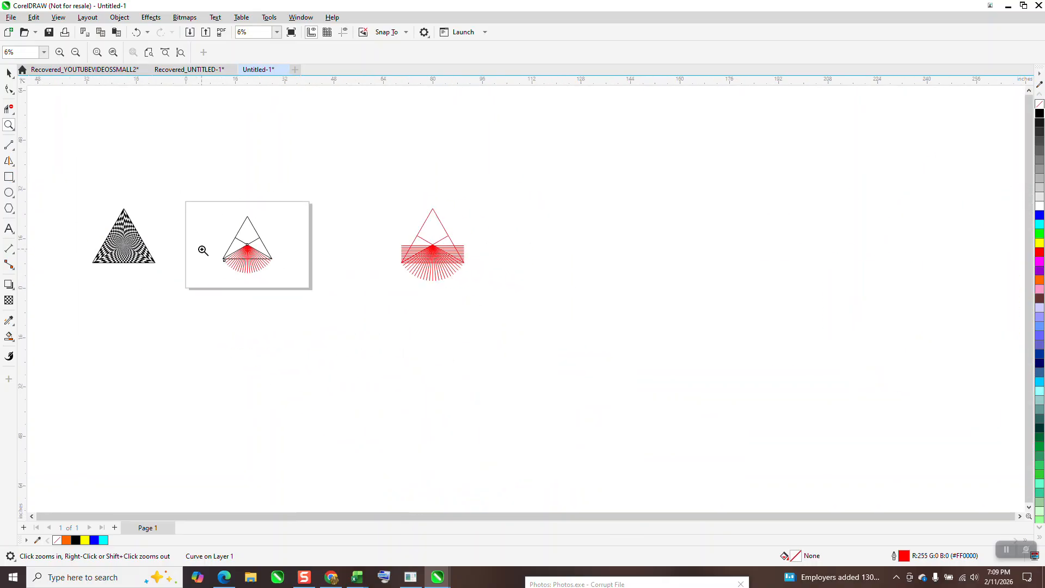
Draw a horizontal 2-point line about 15.9 inches long along the triangle's base, from its lower-left to its lower-right corner
drag(180, 211, 1, 273)
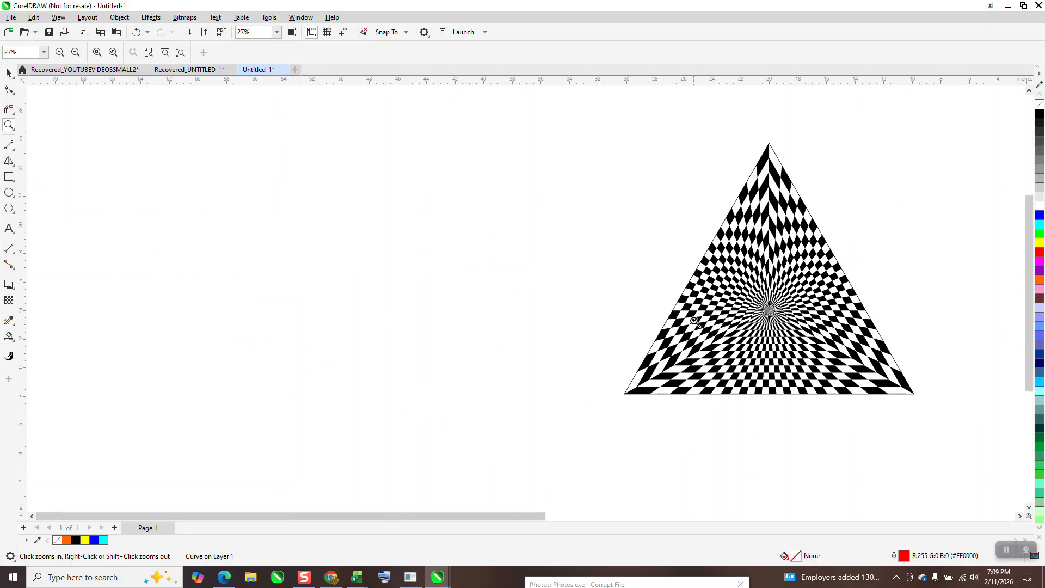
scroll(390, 278, down, 4)
drag(621, 242, 693, 331)
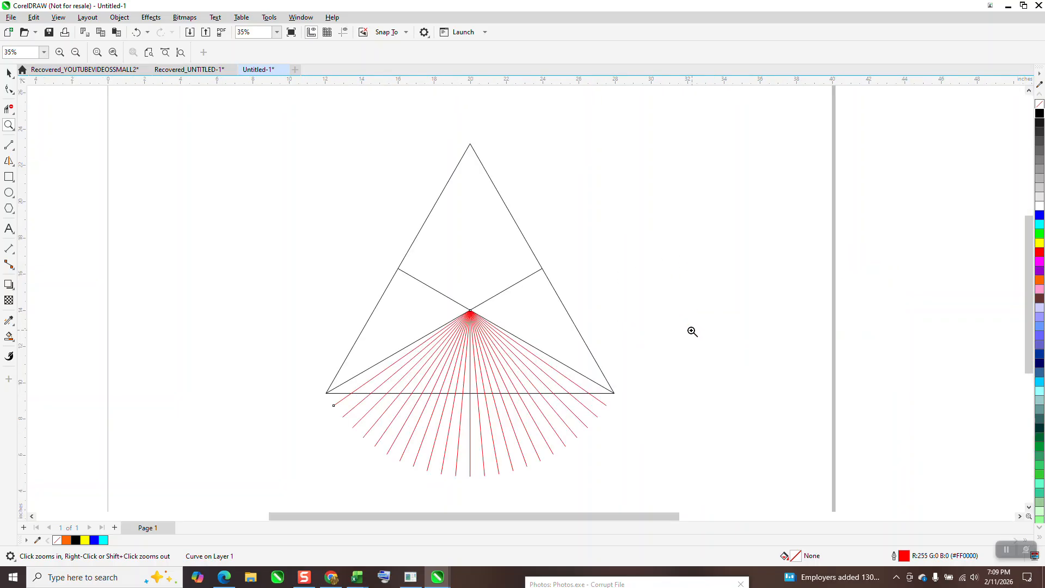
click(14, 152)
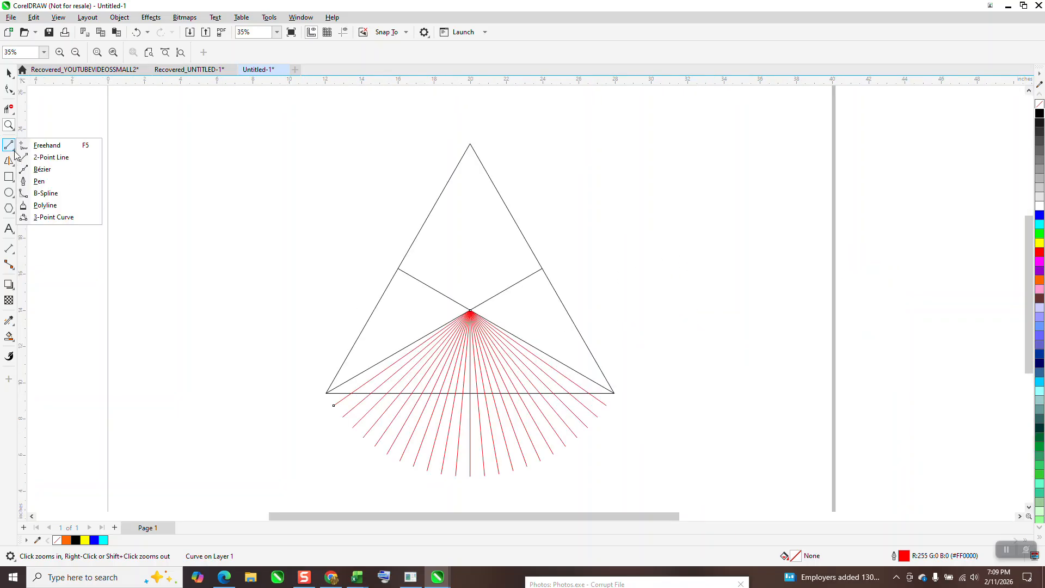
click(43, 157)
drag(327, 393, 614, 393)
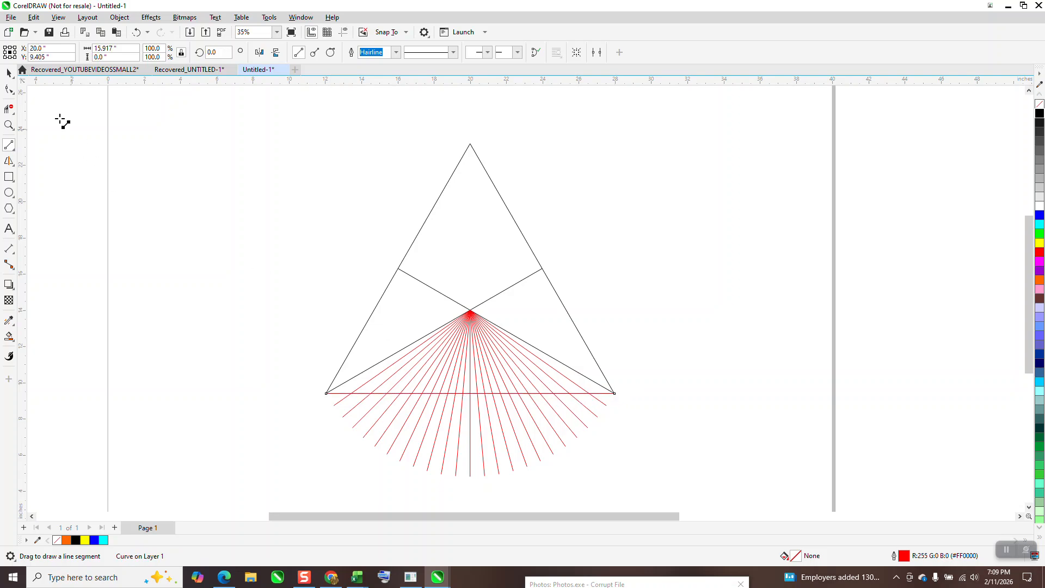
Deselect everything and set the nudge distance to 0.5 inches
click(9, 74)
click(125, 104)
click(376, 49)
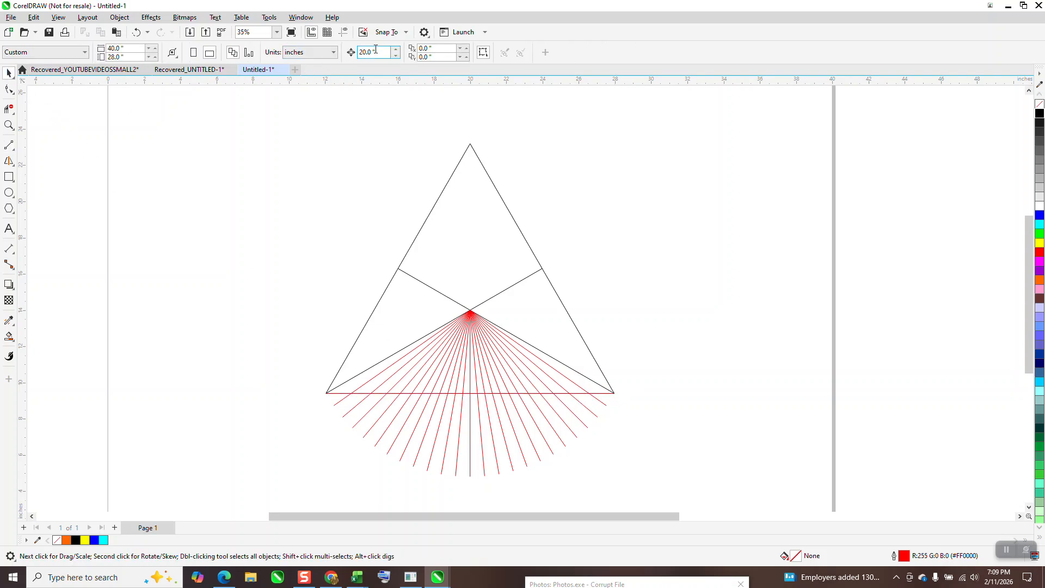
key(BackSpace)
text(.5)
Nudge the base line up 0.5 inches, then add eight copies at 0.5-inch spacing, ending just below the crossing point of the inner lines
click(606, 393)
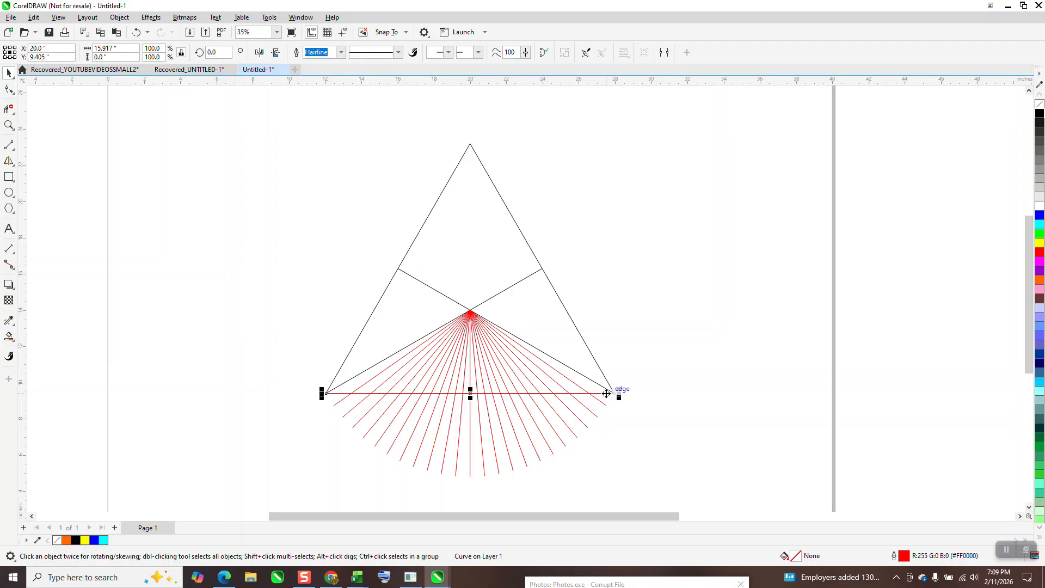
key(Up)
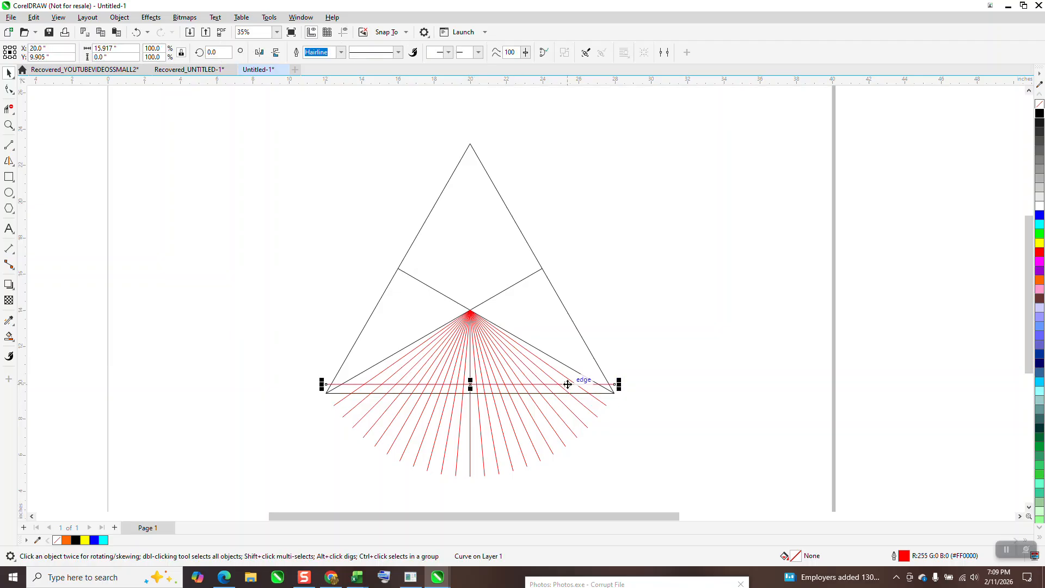
key(plus)
key(Up)
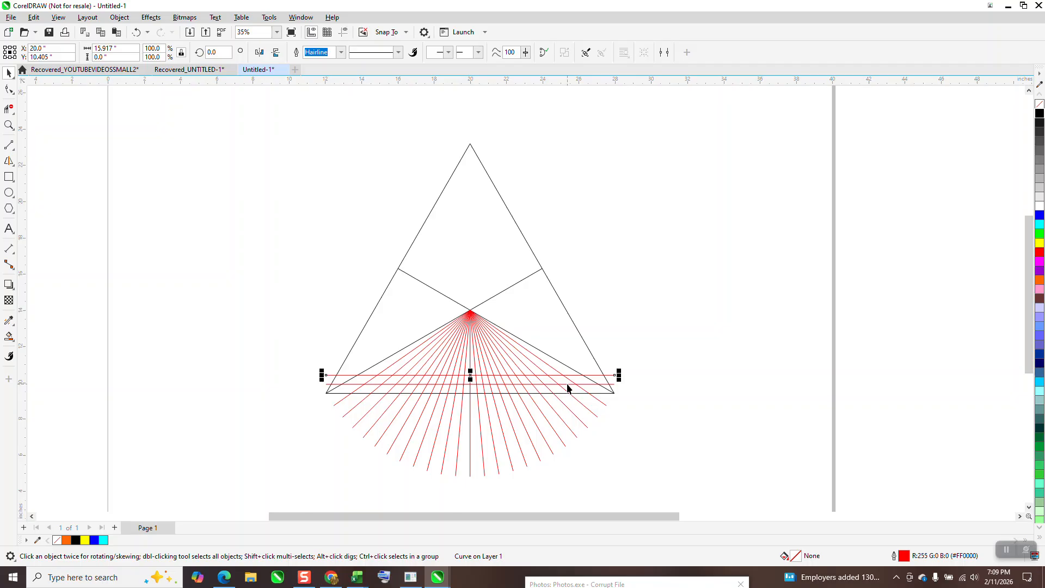
key(plus)
key(Up)
key(plus)
key(Up)
key(plus)
key(Up)
key(plus)
key(Up)
key(plus)
key(Up)
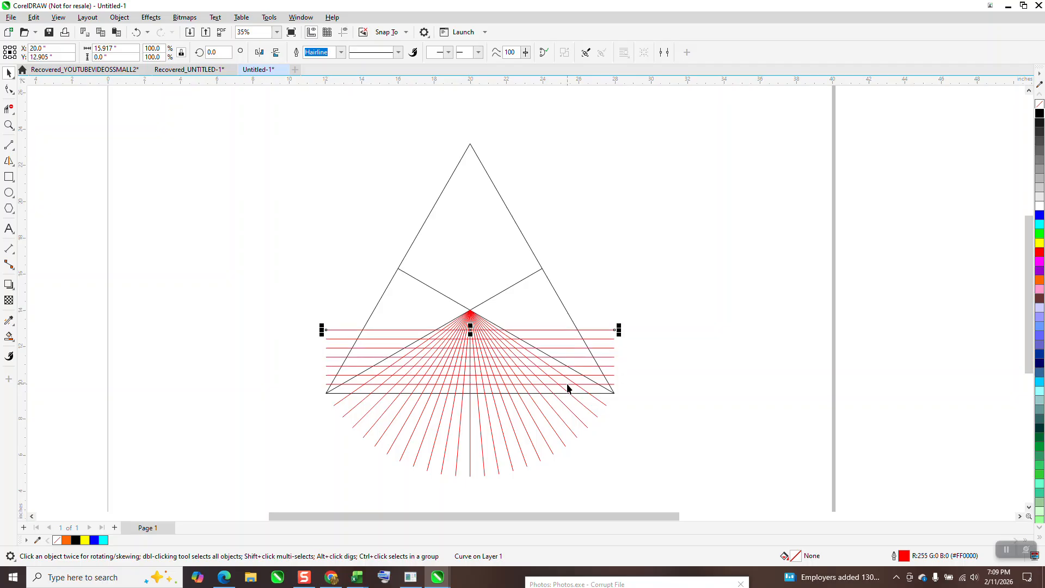
key(plus)
key(Up)
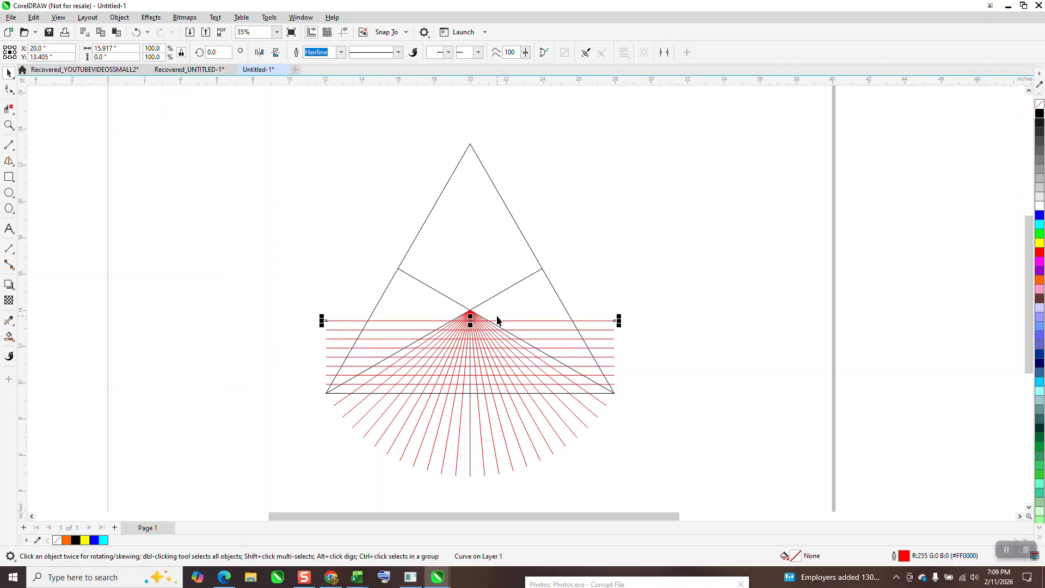
key(plus)
key(Up)
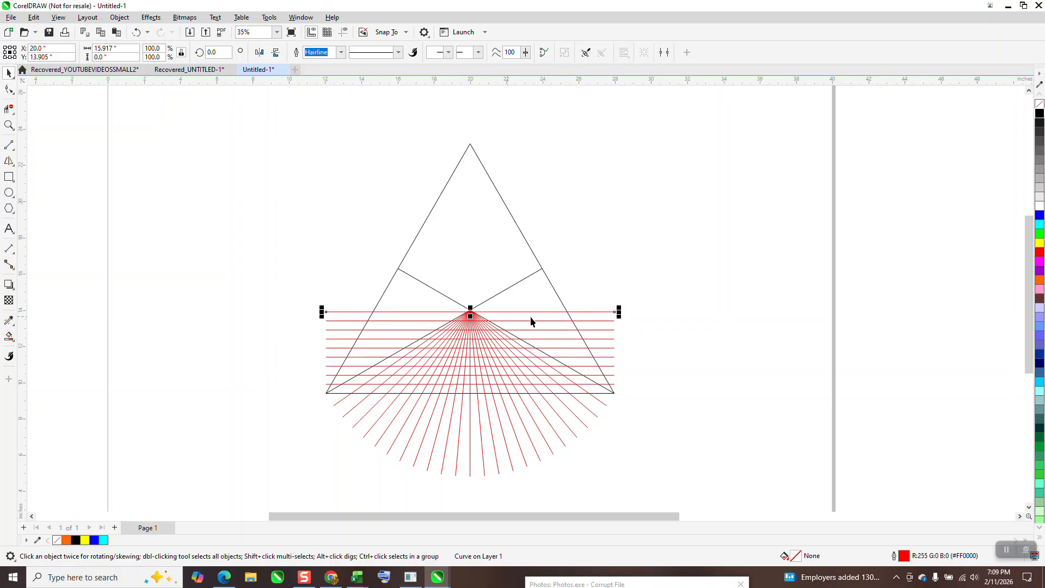
Group the triangle, its inner lines, the radiating lines and the horizontal lines into one group
click(8, 126)
drag(425, 296, 497, 339)
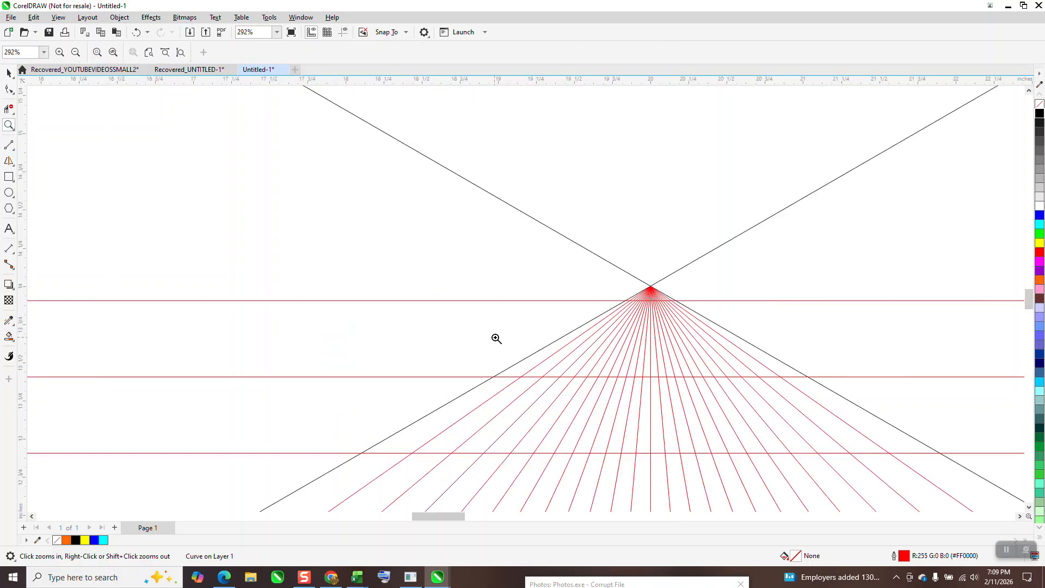
scroll(485, 285, down, 10)
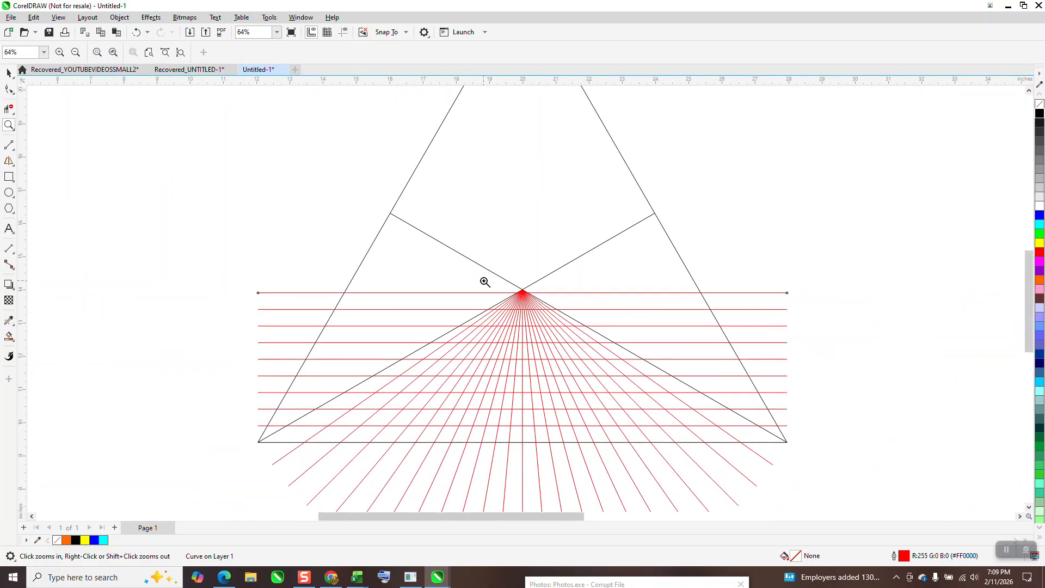
scroll(447, 287, down, 1)
click(9, 73)
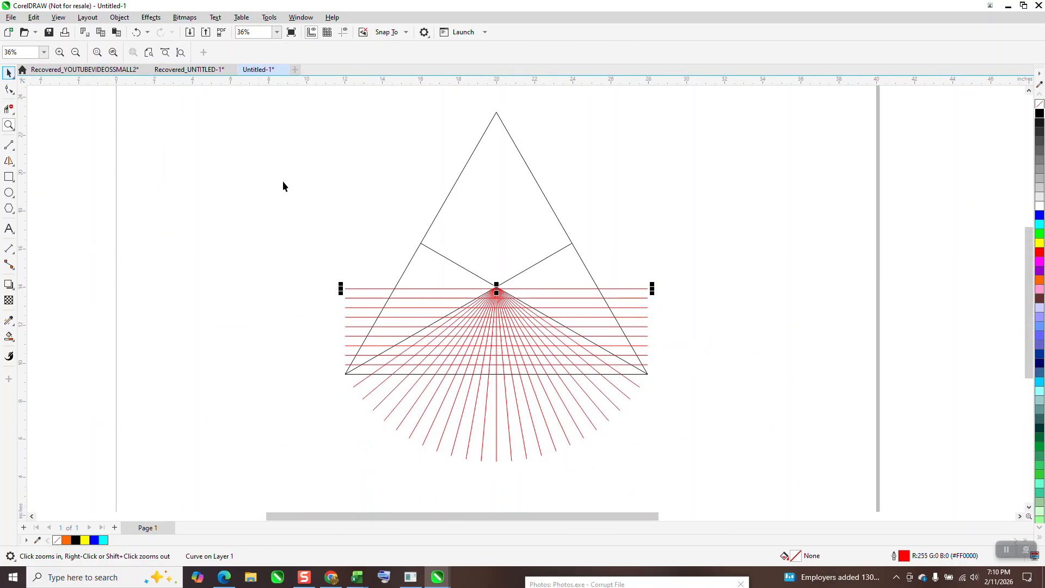
scroll(348, 190, down, 1)
drag(297, 105, 680, 443)
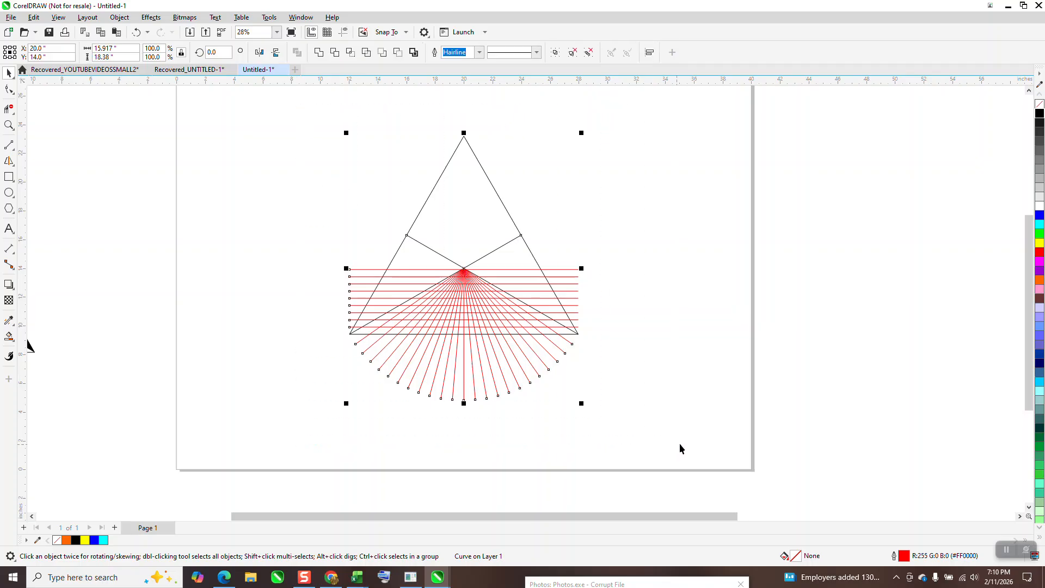
key(ctrl+g)
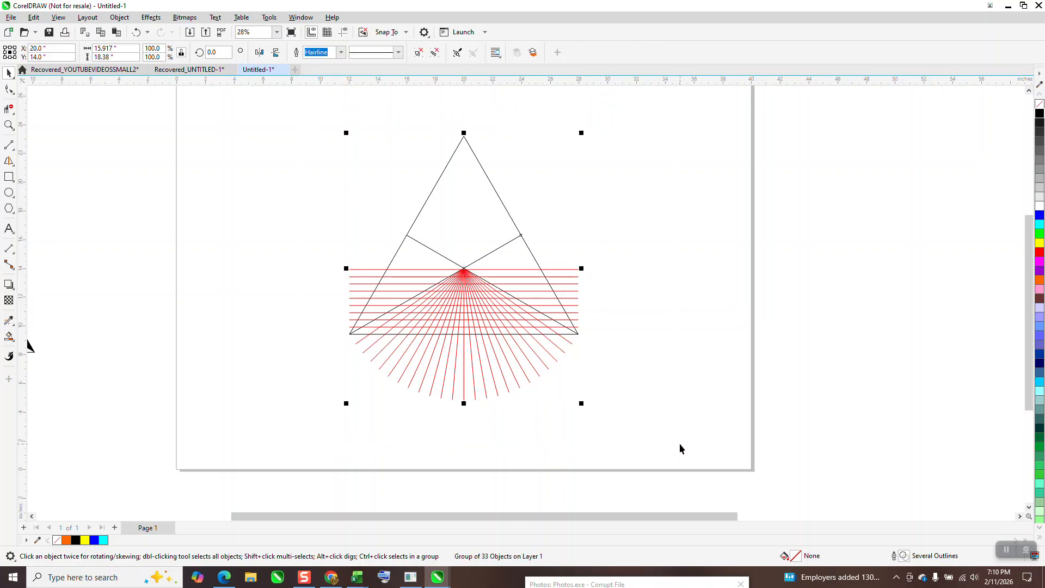
Smart-fill every other wedge between the crossing point and the uppermost horizontal line in black without outline, starting with the leftmost wedge
click(8, 125)
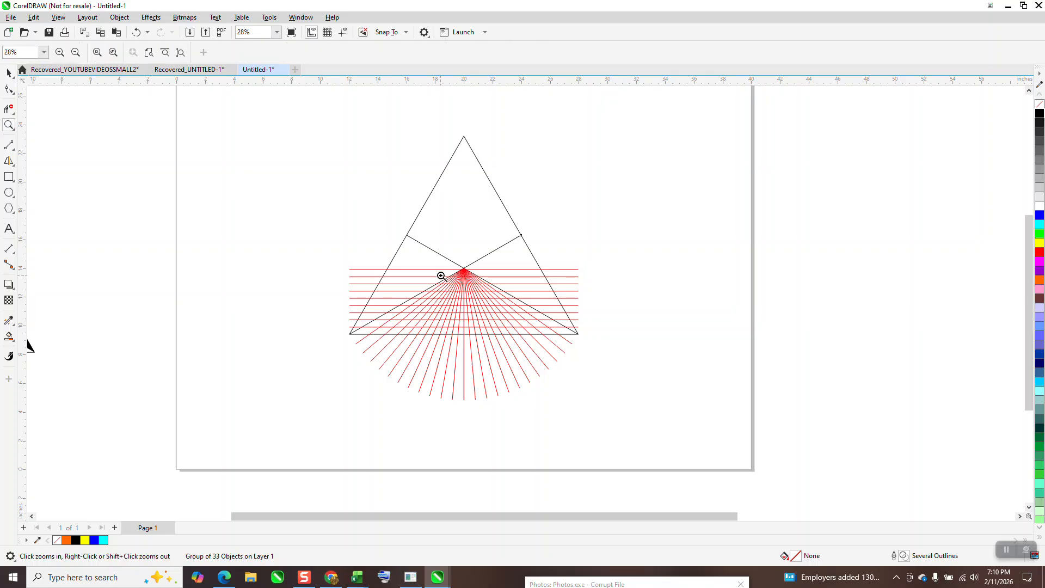
drag(441, 265, 493, 288)
drag(365, 199, 514, 288)
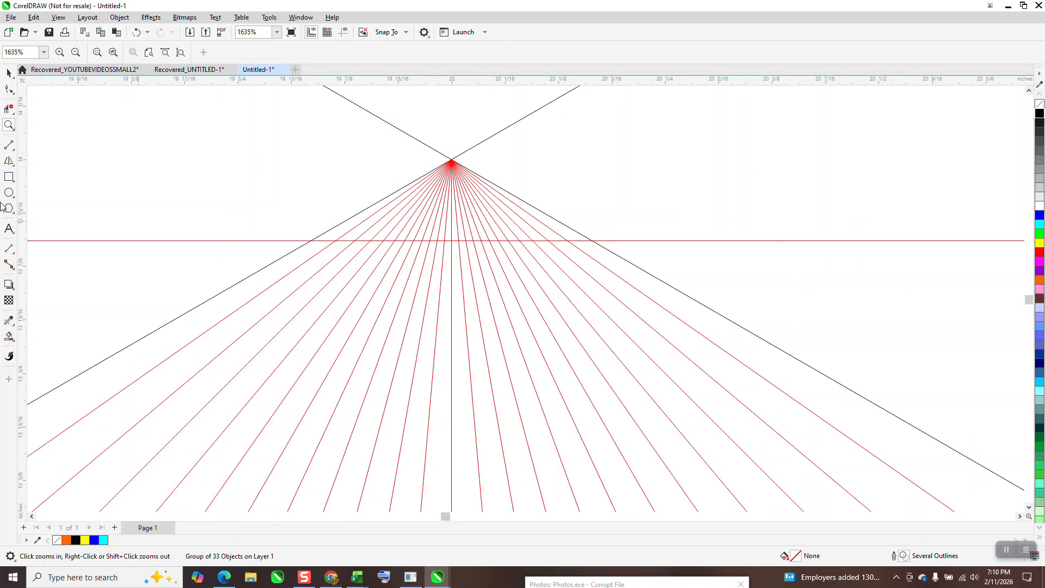
click(8, 336)
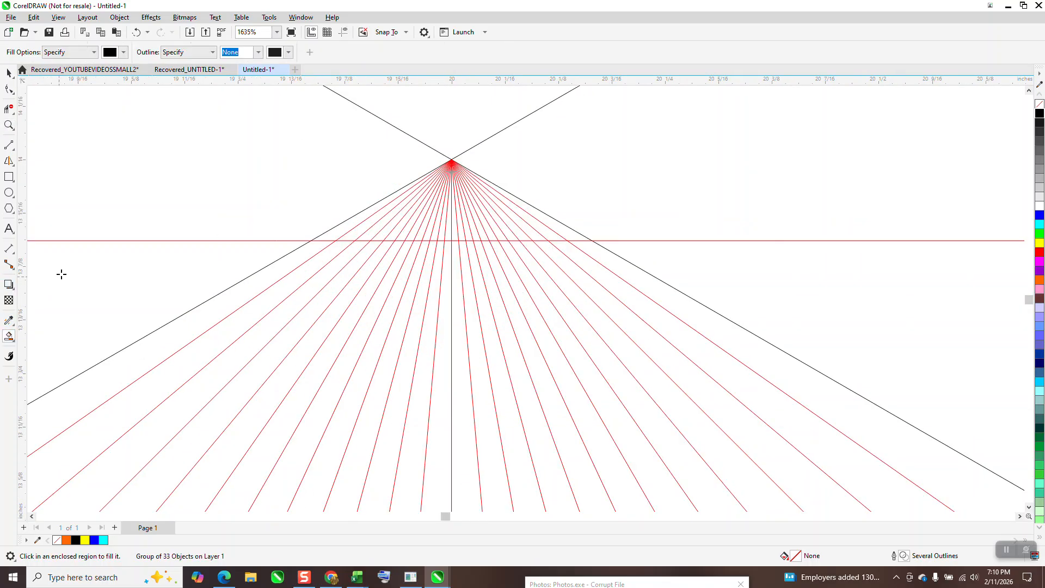
click(356, 217)
click(383, 228)
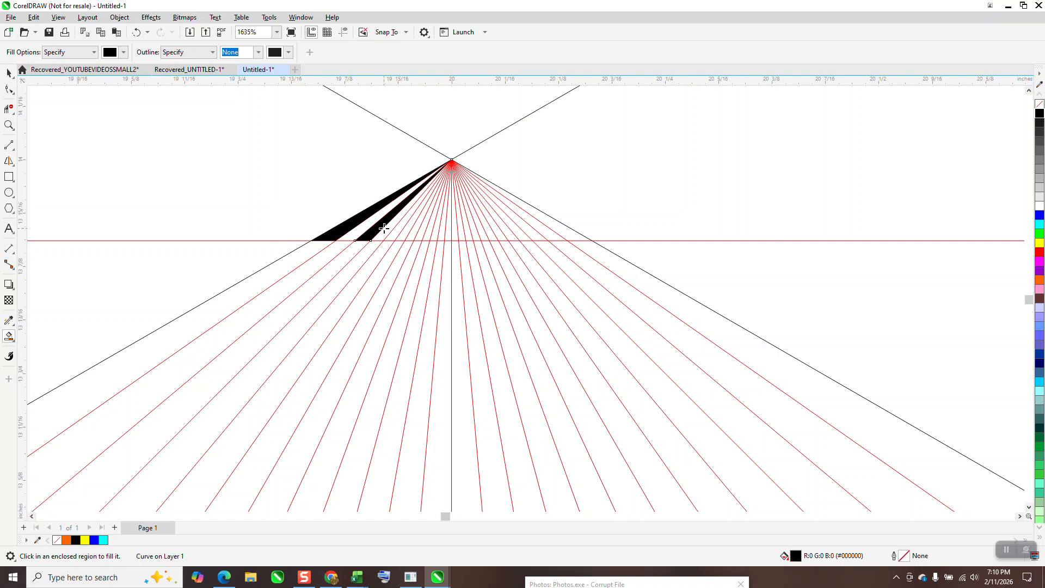
click(395, 230)
click(413, 232)
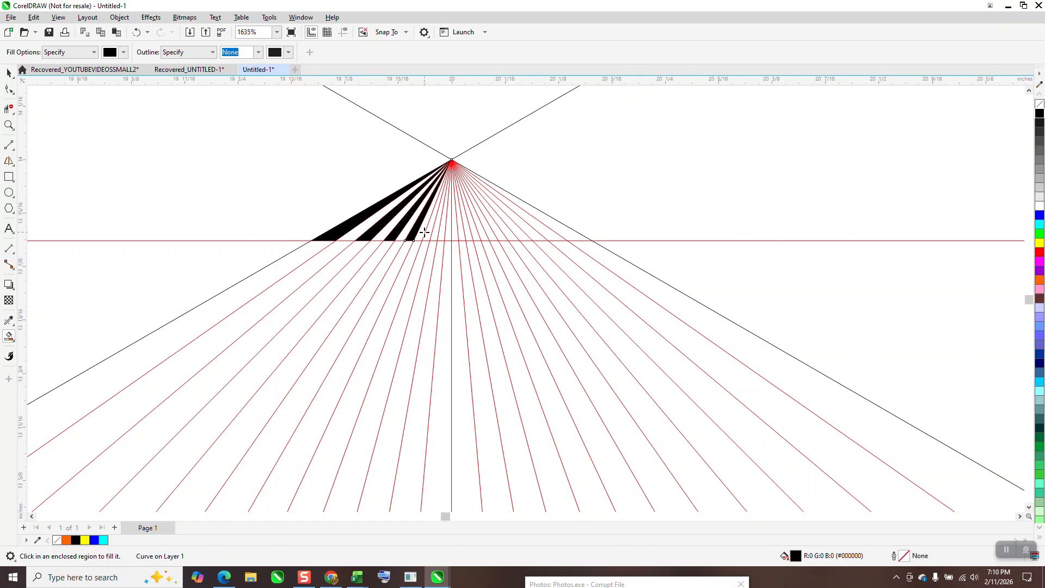
click(428, 232)
click(444, 234)
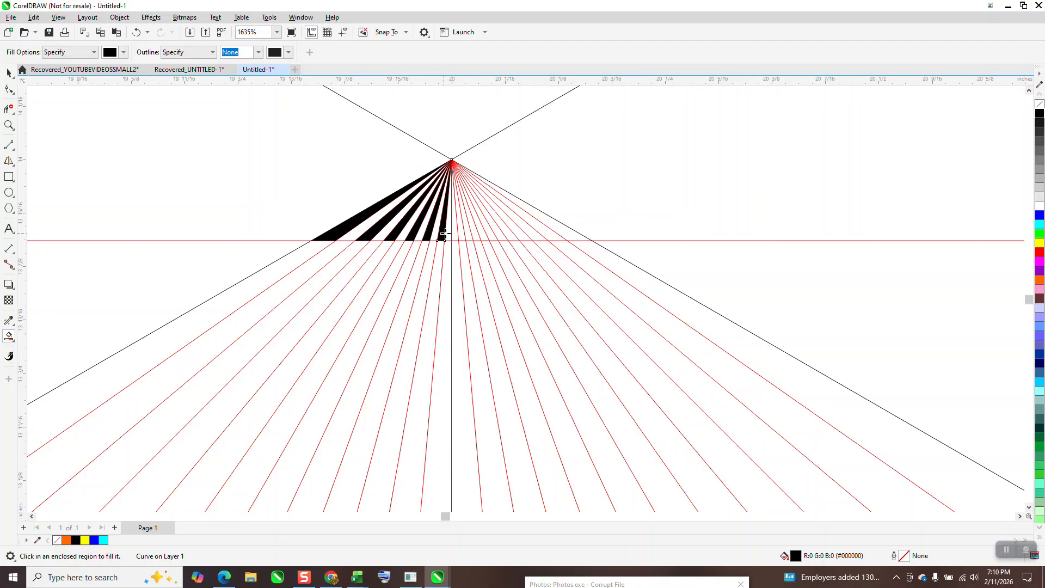
click(456, 233)
click(470, 234)
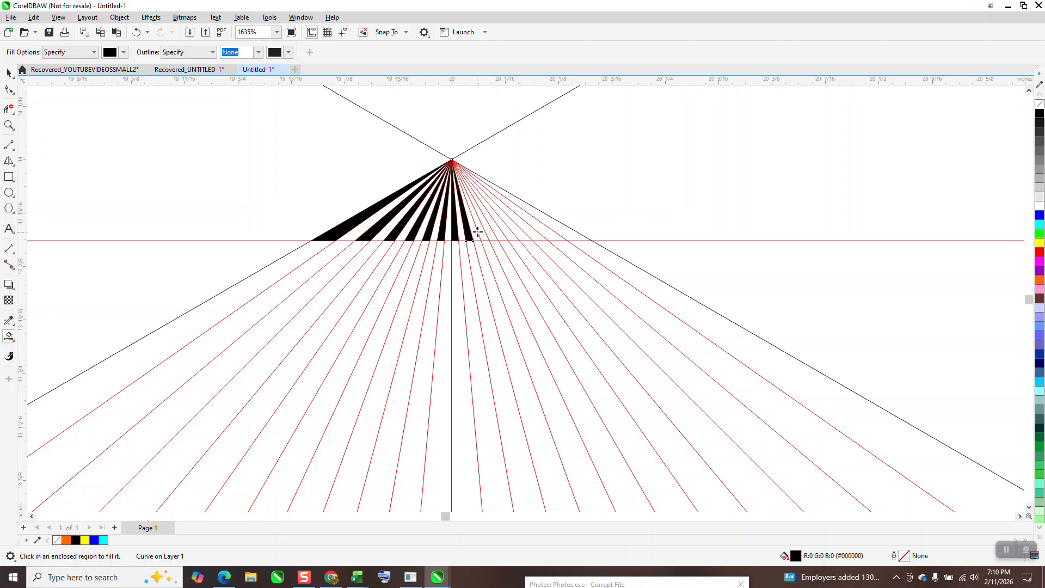
click(480, 233)
click(499, 230)
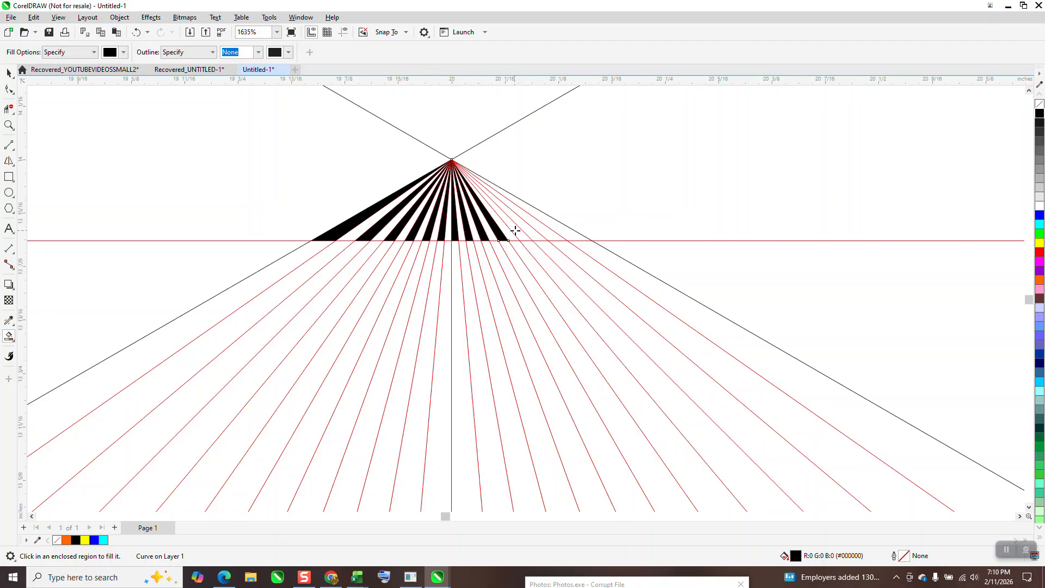
click(515, 230)
click(541, 232)
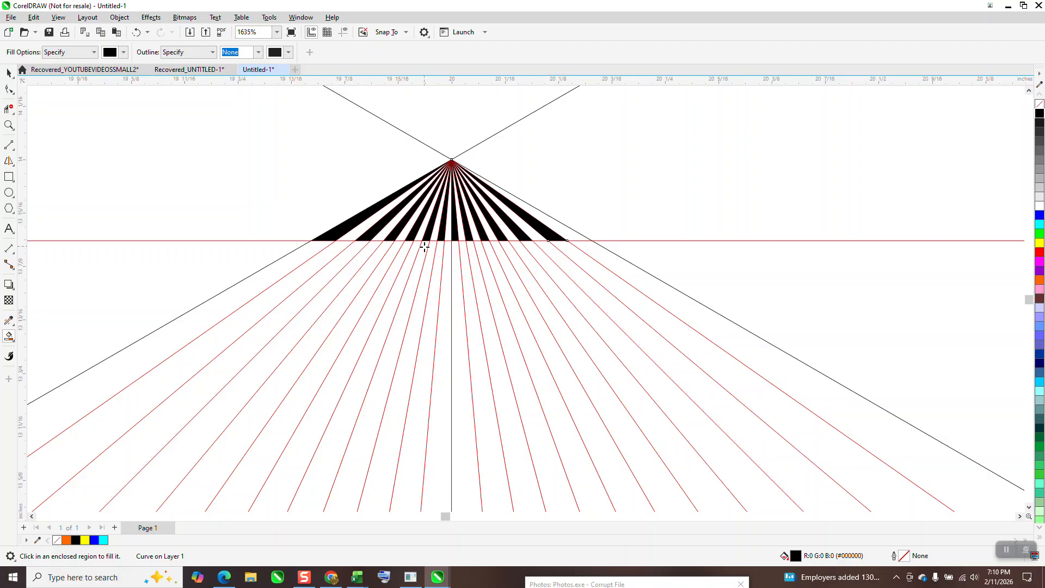
Smart-fill five alternating cells black in the left half of the second row, offset from the filled wedges above
click(337, 251)
click(366, 255)
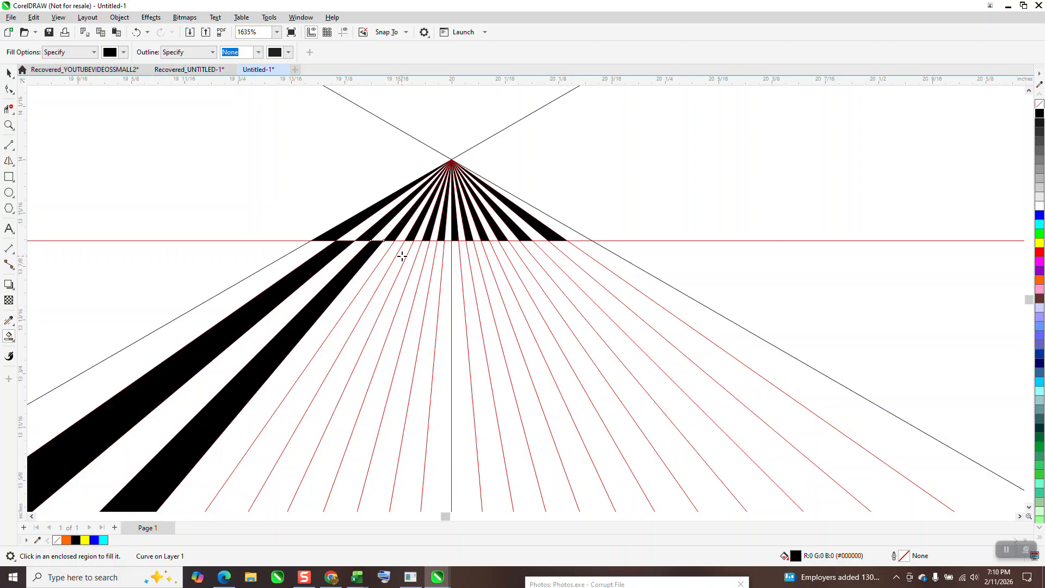
click(393, 254)
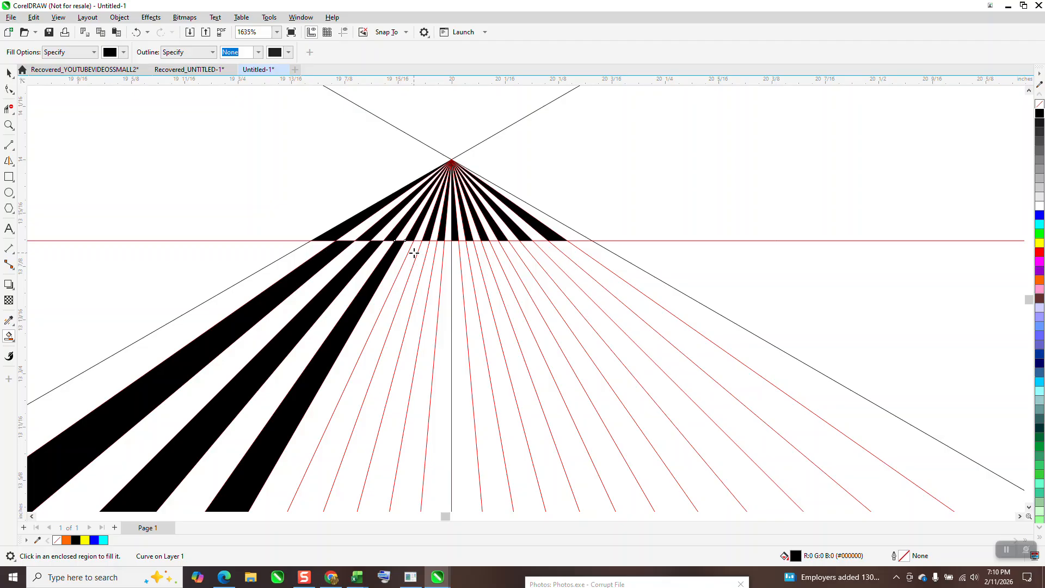
click(415, 253)
click(433, 253)
click(457, 253)
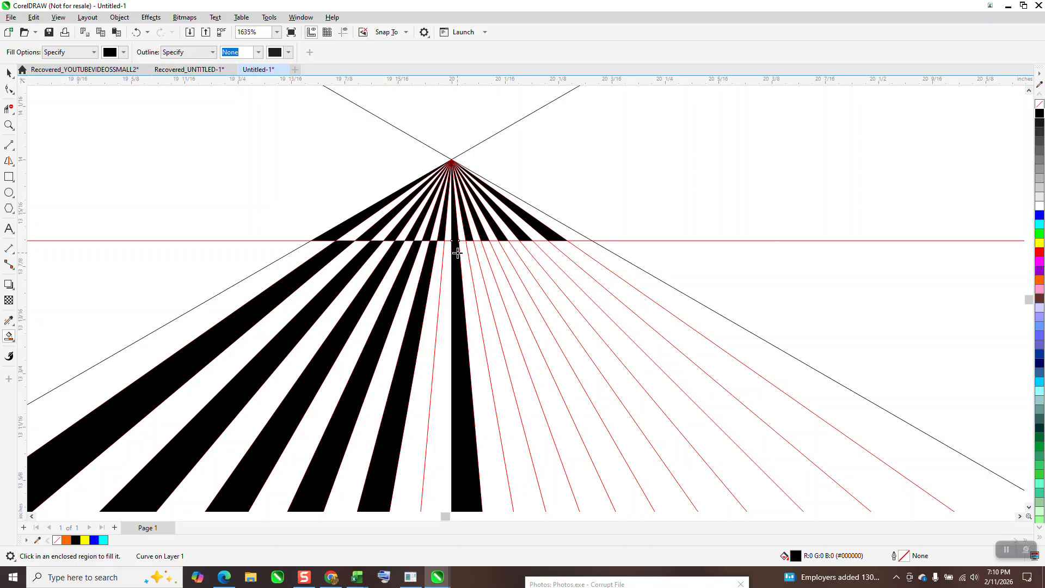
click(472, 253)
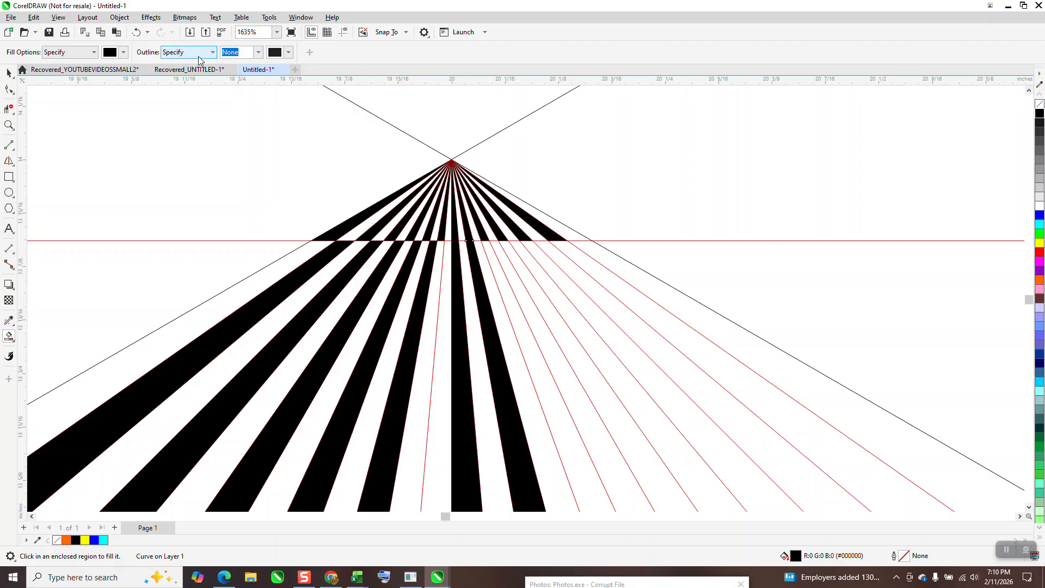
click(136, 33)
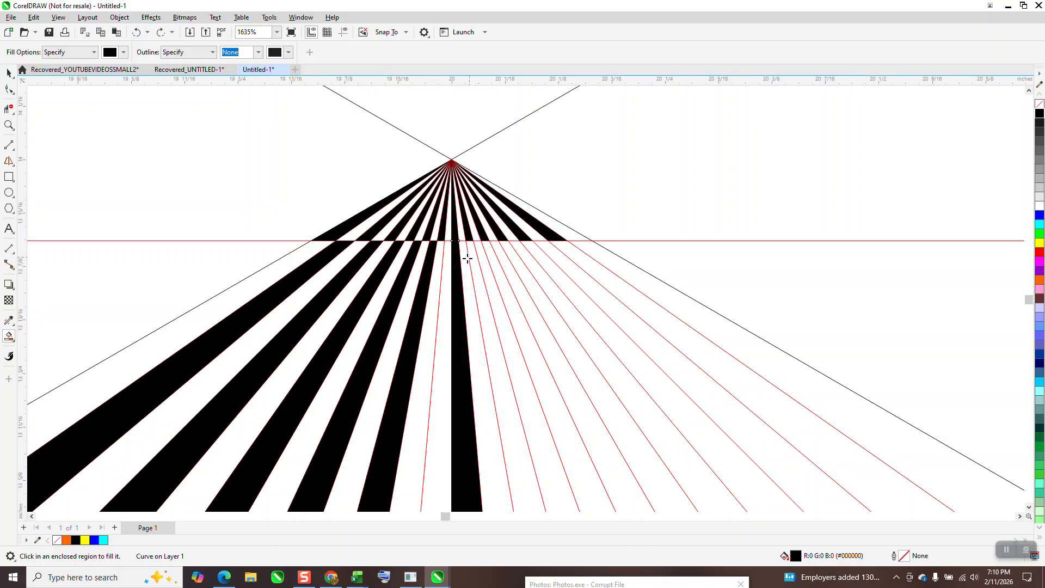
click(136, 32)
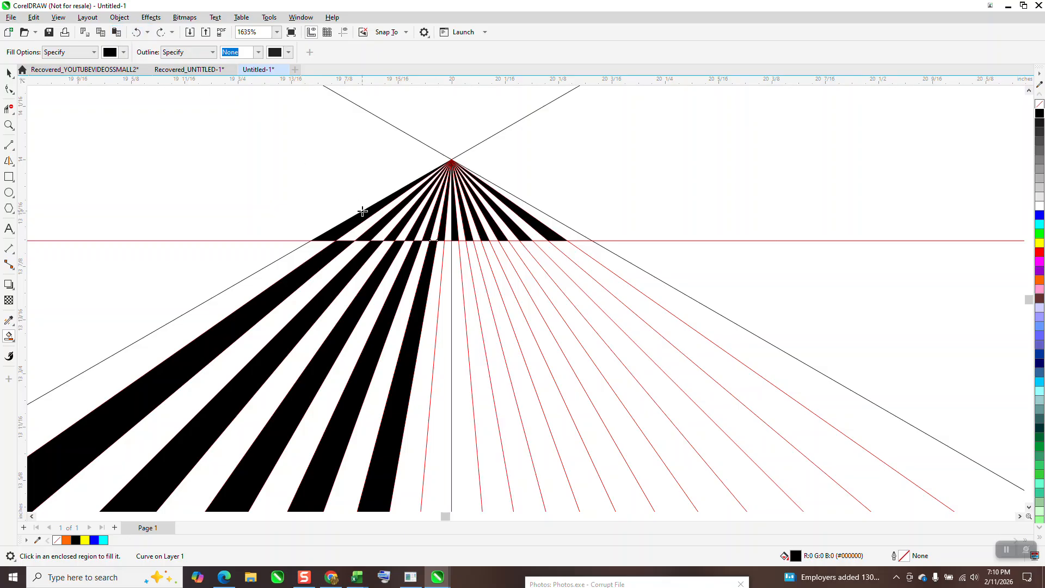
Smart-fill the remaining alternating cells of the second row black, from just left of the centre line to the right inner line
click(448, 251)
click(467, 251)
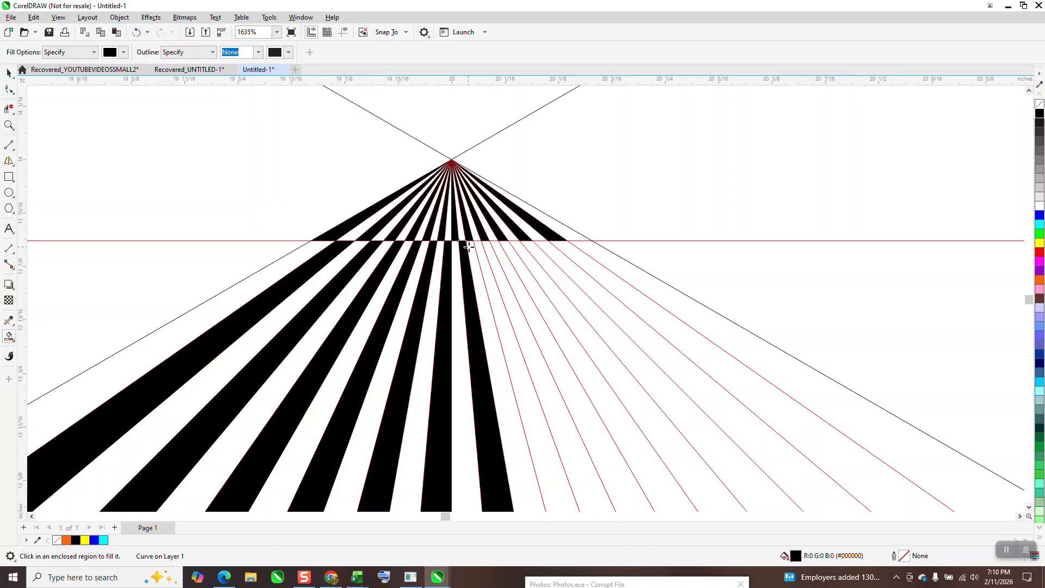
click(479, 246)
click(498, 249)
click(536, 255)
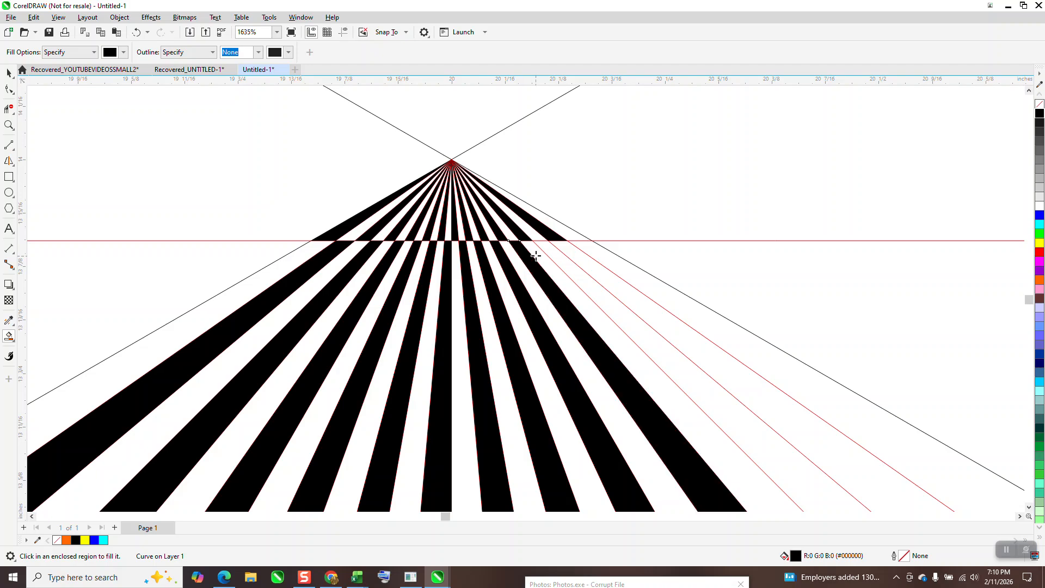
click(551, 254)
click(566, 253)
scroll(415, 210, down, 4)
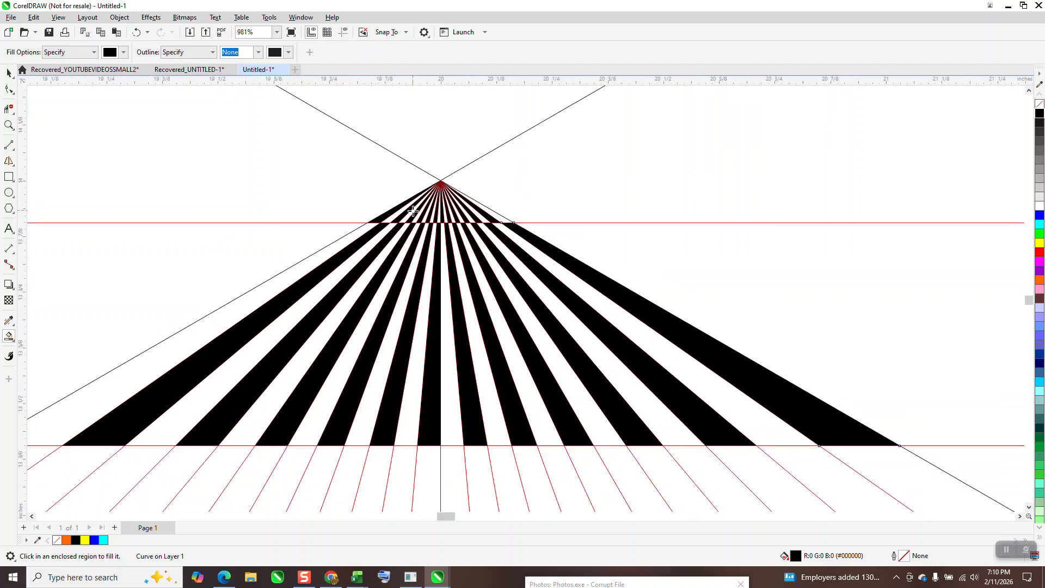
scroll(412, 212, down, 1)
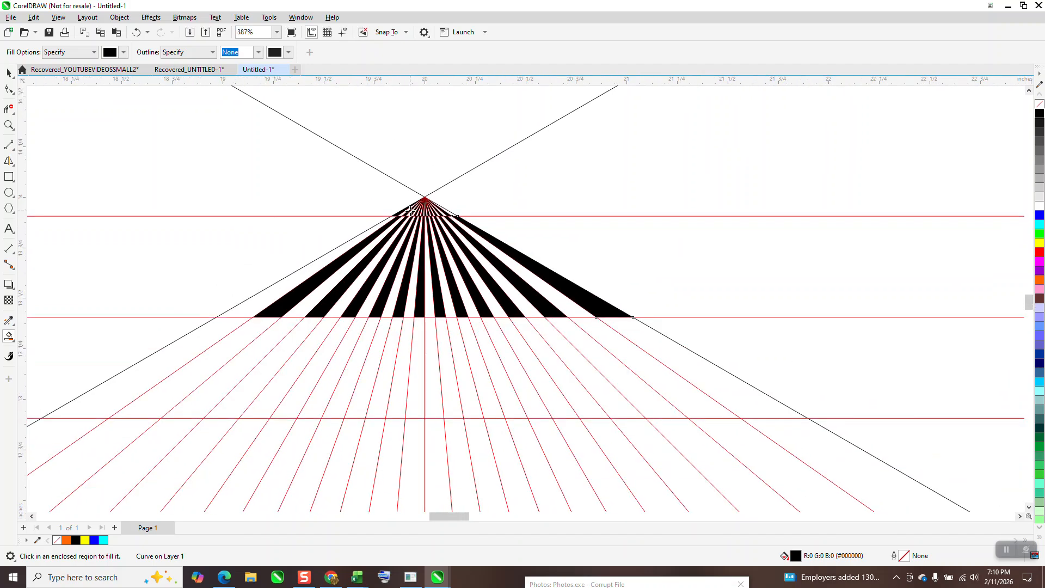
Smart-fill six alternating cells black without outline in the left half of the third row, starting at the left inner line
click(11, 132)
scroll(261, 262, down, 1)
scroll(303, 256, down, 1)
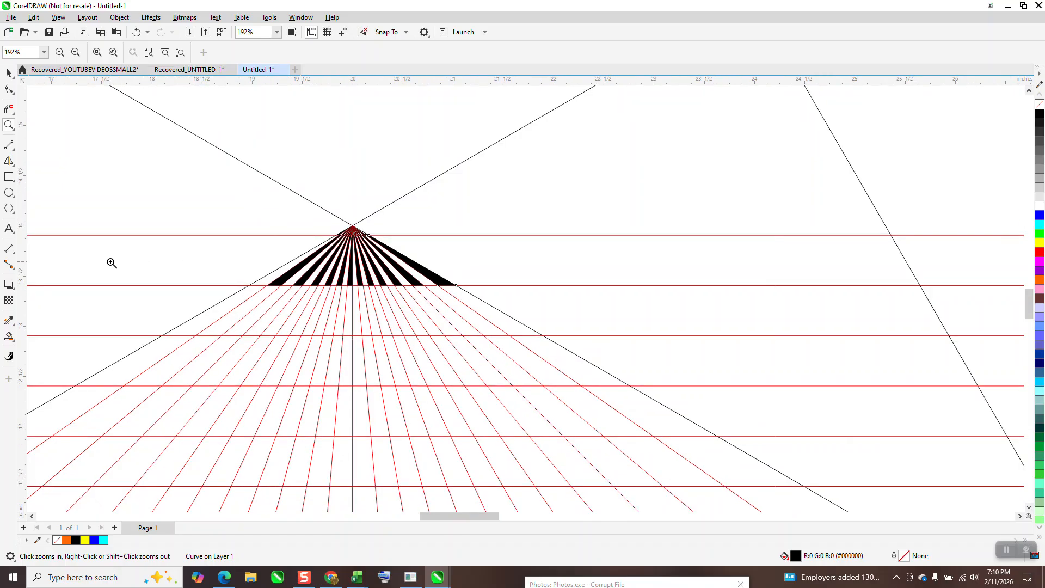
drag(70, 287, 660, 420)
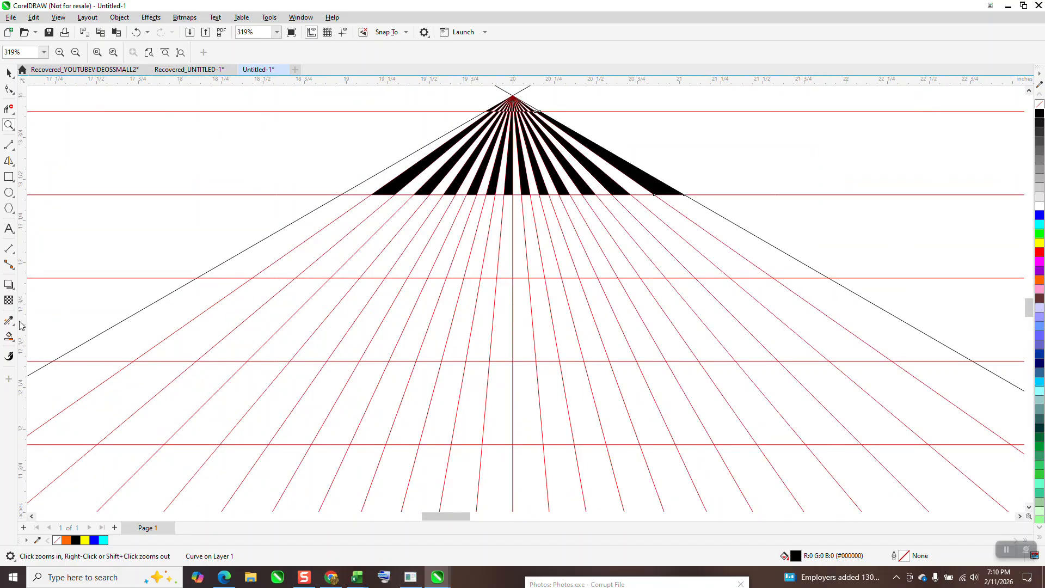
click(9, 336)
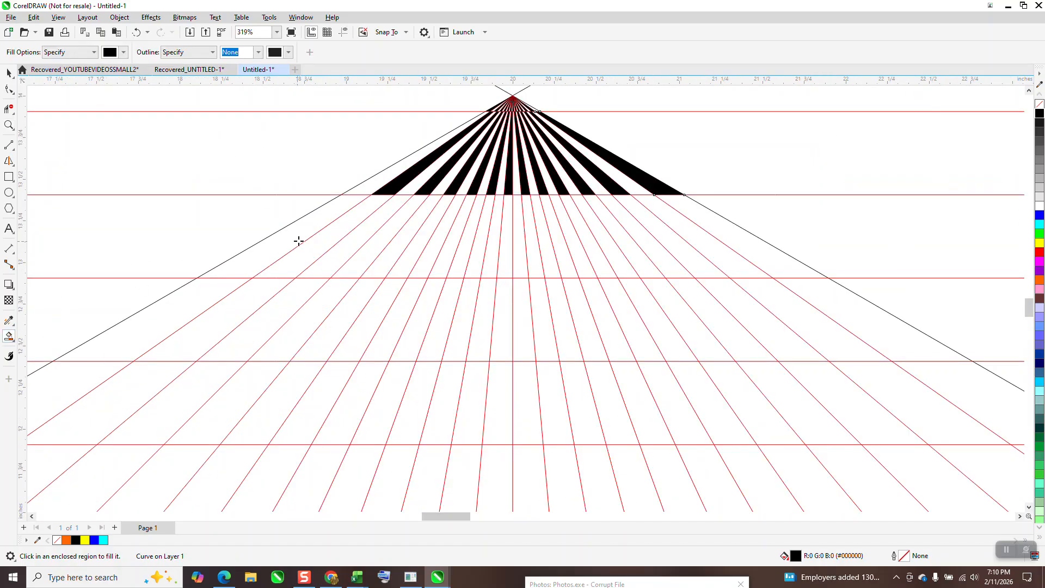
click(356, 242)
click(427, 205)
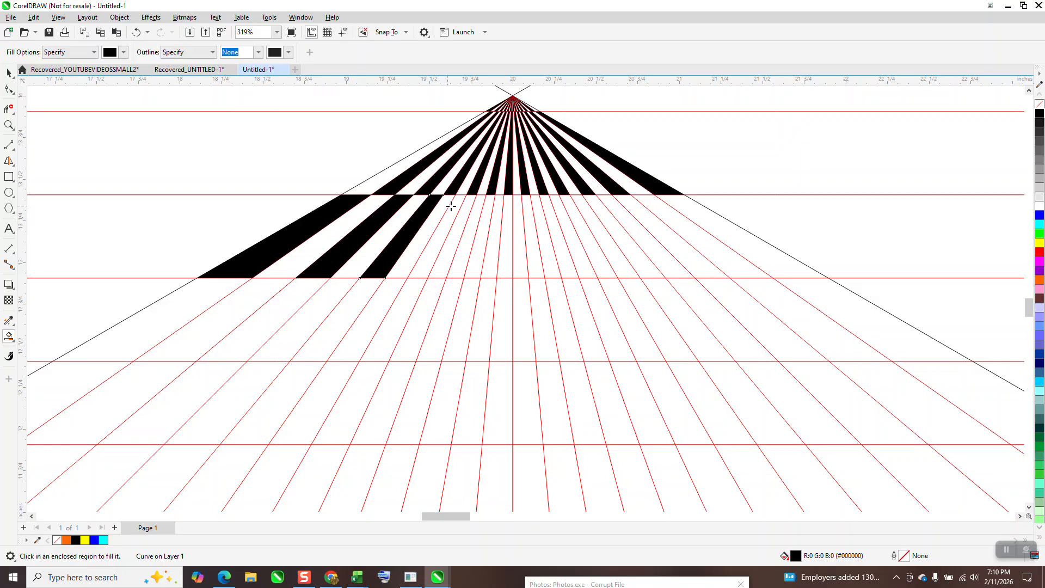
click(455, 206)
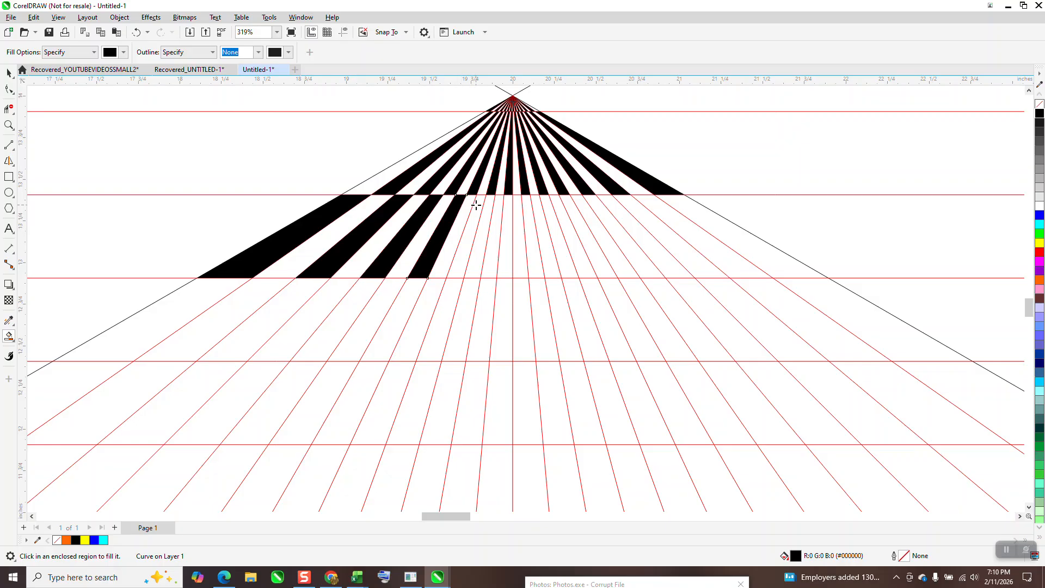
click(478, 206)
click(499, 207)
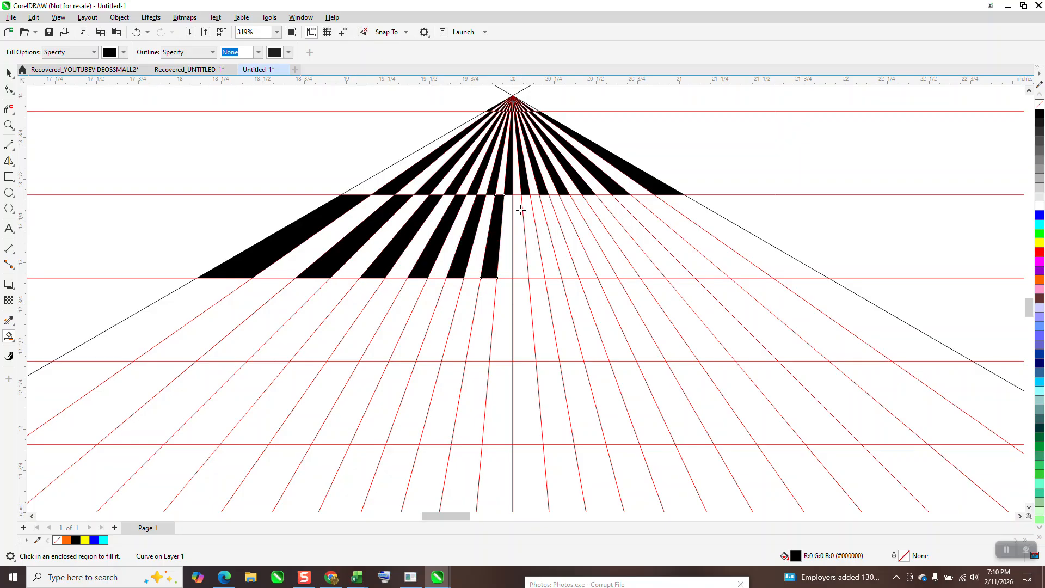
Smart-fill the six alternating cells of the third row's right half black, starting just right of the centre line
click(521, 210)
click(537, 208)
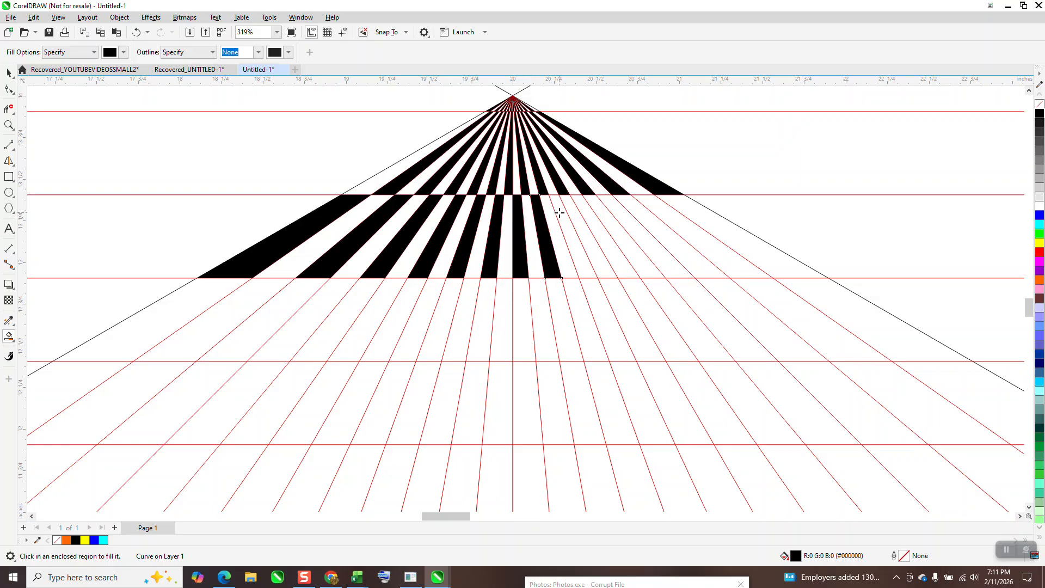
click(560, 213)
click(593, 218)
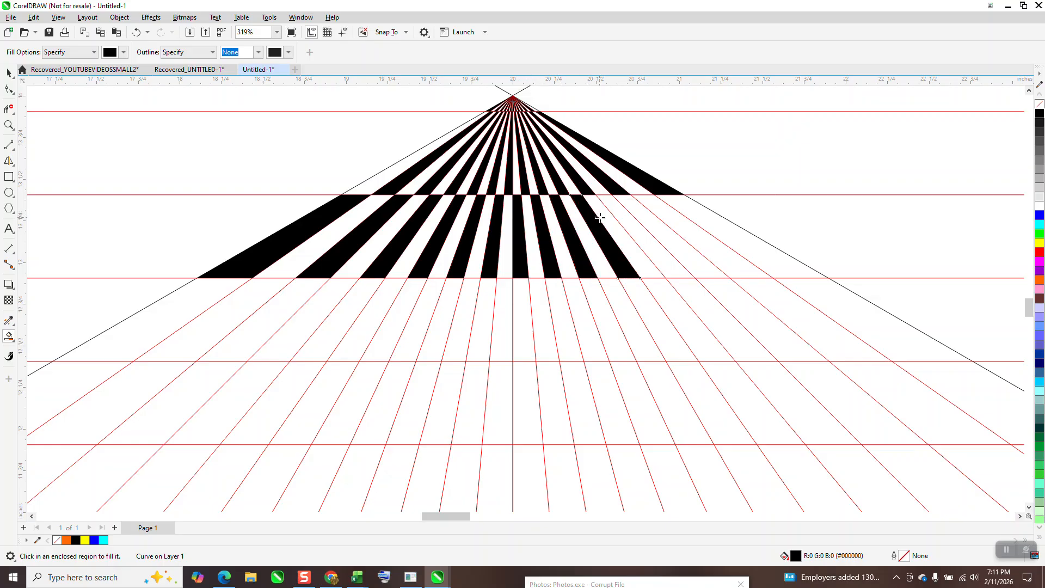
click(619, 215)
click(668, 219)
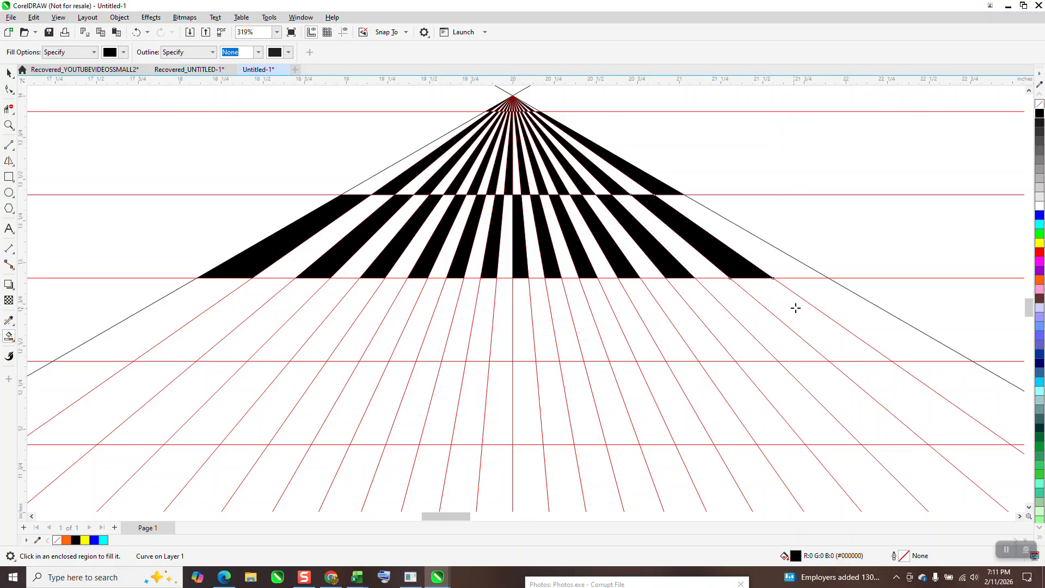
Smart-fill six alternating cells black in the right half of the fourth row, starting at the right inner line
click(815, 304)
click(766, 324)
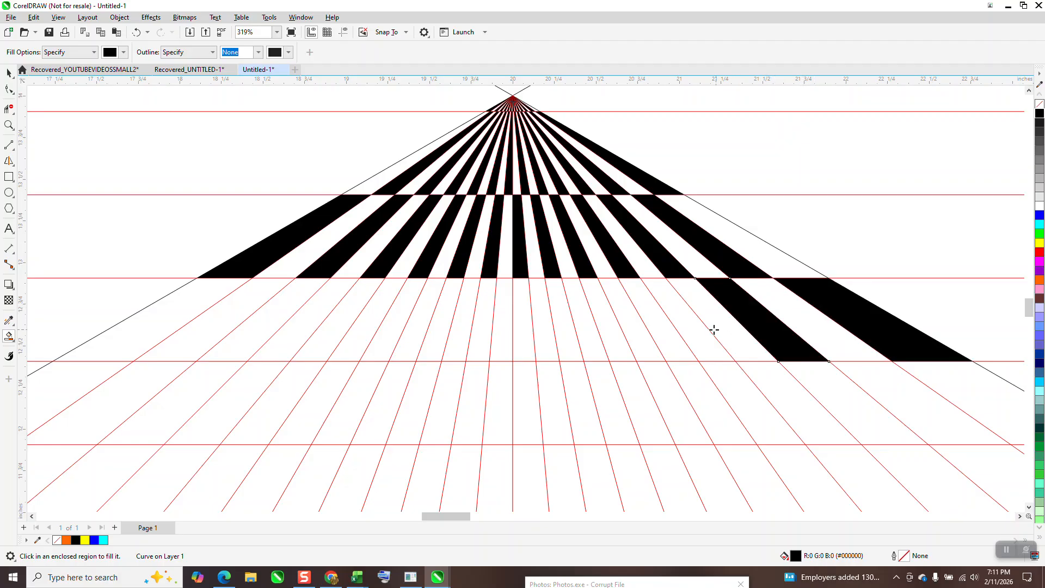
click(707, 330)
click(646, 336)
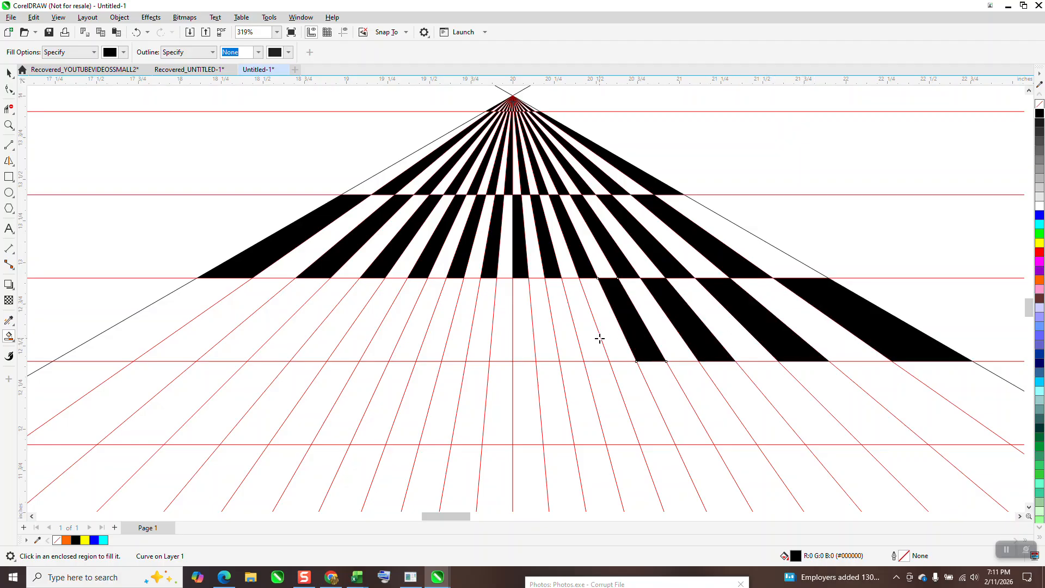
click(598, 339)
click(552, 339)
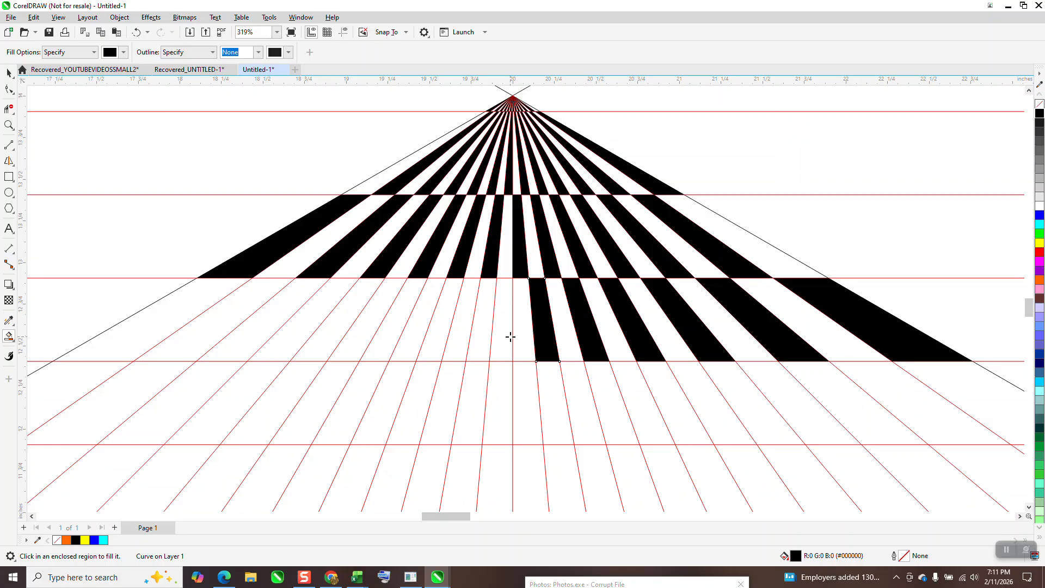
Smart-fill the six alternating cells of the fourth row's left half black, starting just left of the centre line
click(503, 336)
click(446, 334)
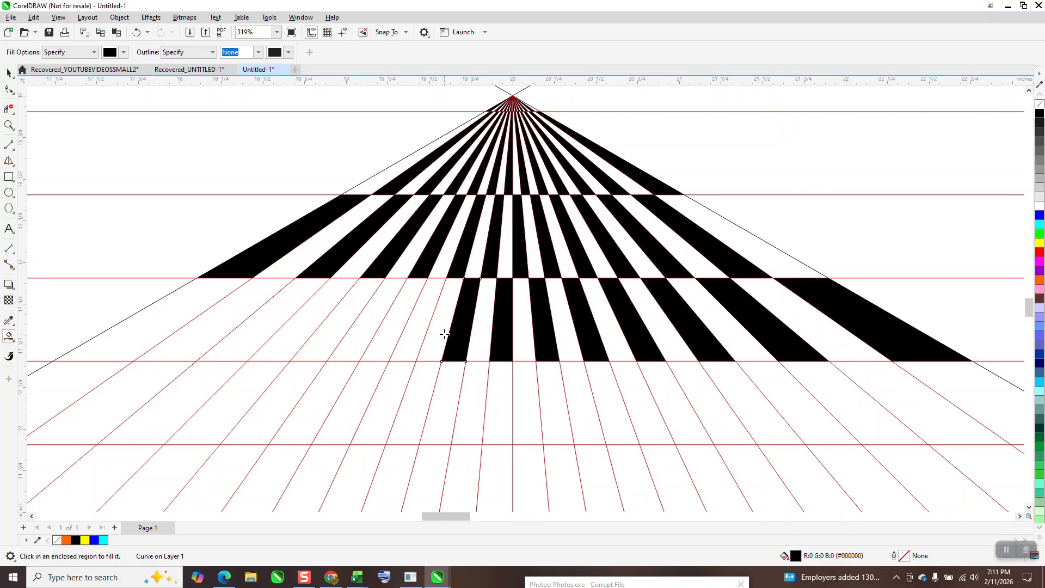
click(407, 332)
click(364, 329)
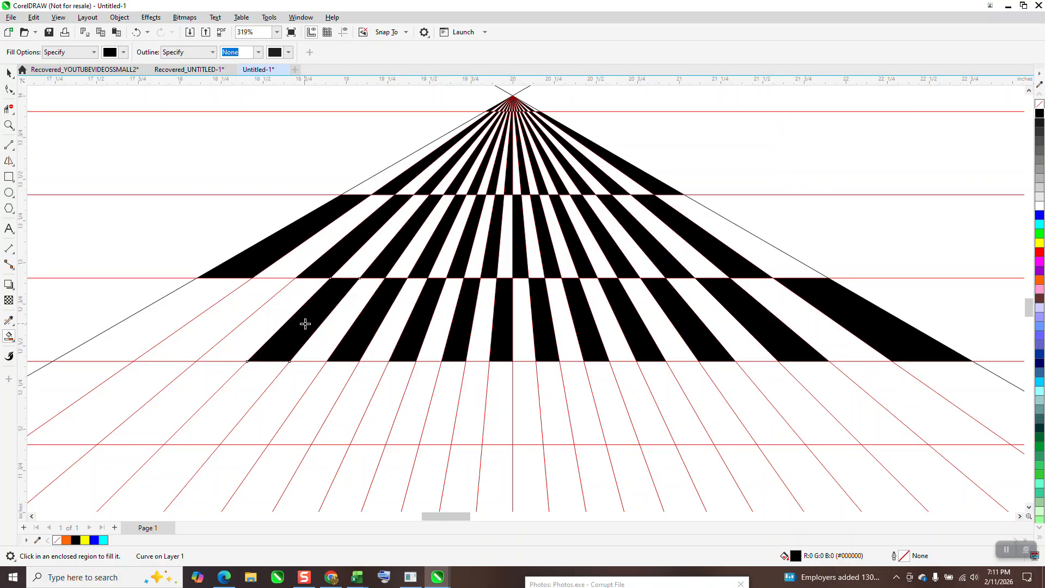
click(302, 324)
click(218, 315)
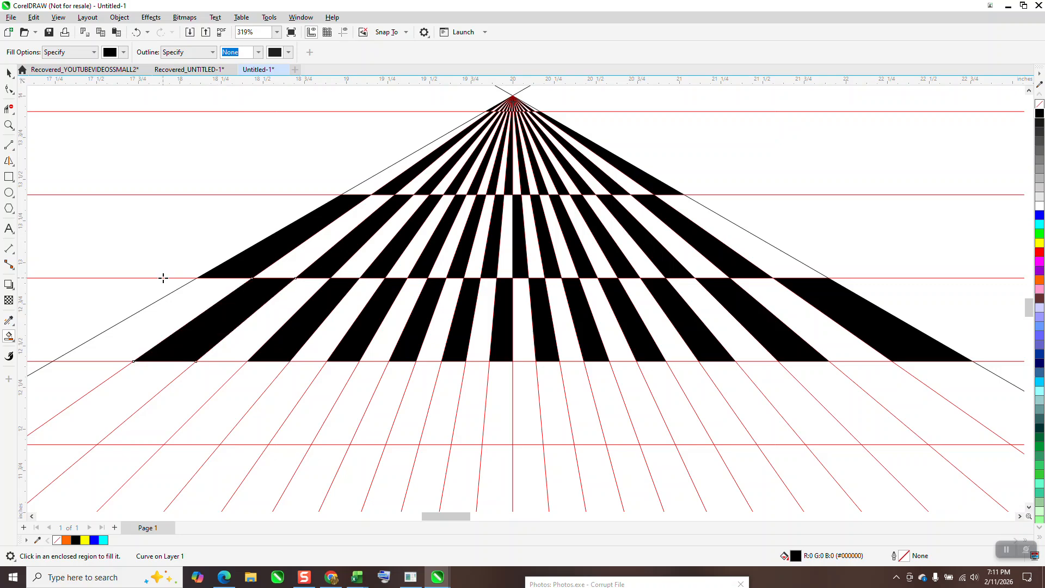
Smart-fill six alternating cells black in the left half of the fifth row, starting at the left inner line
scroll(204, 374, down, 1)
click(139, 382)
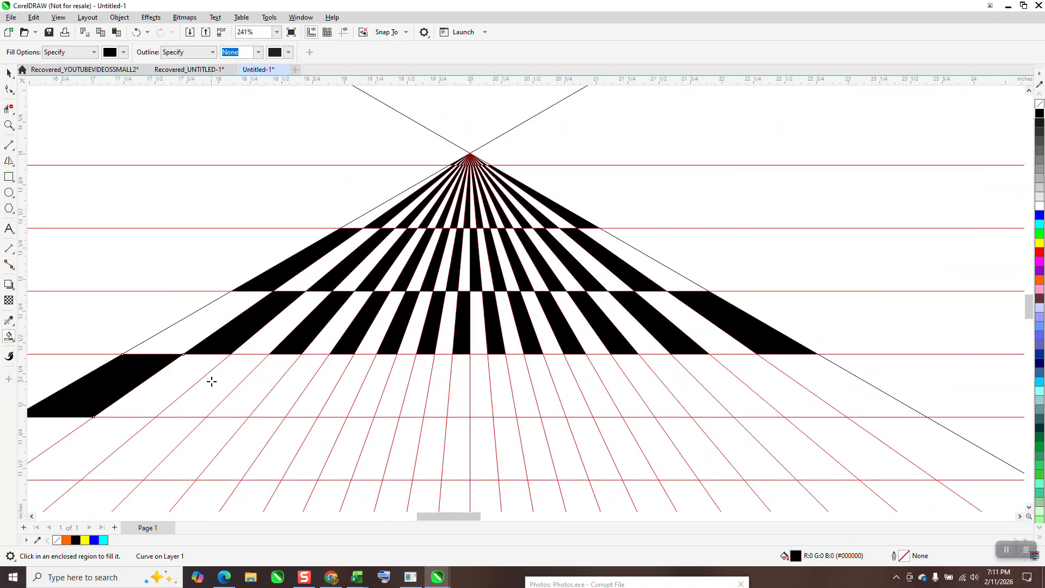
click(221, 376)
click(305, 373)
click(367, 370)
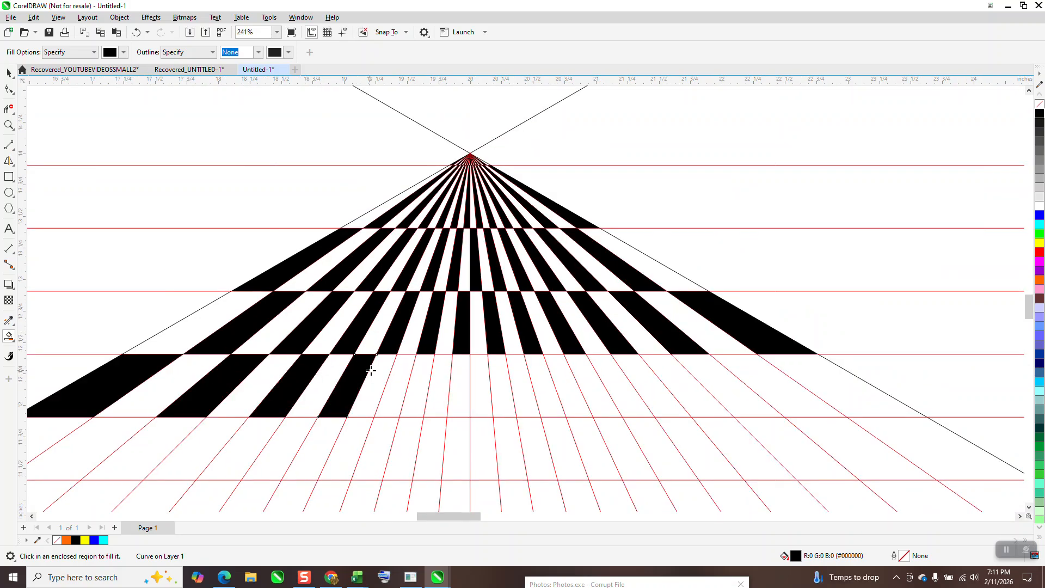
click(399, 369)
click(442, 368)
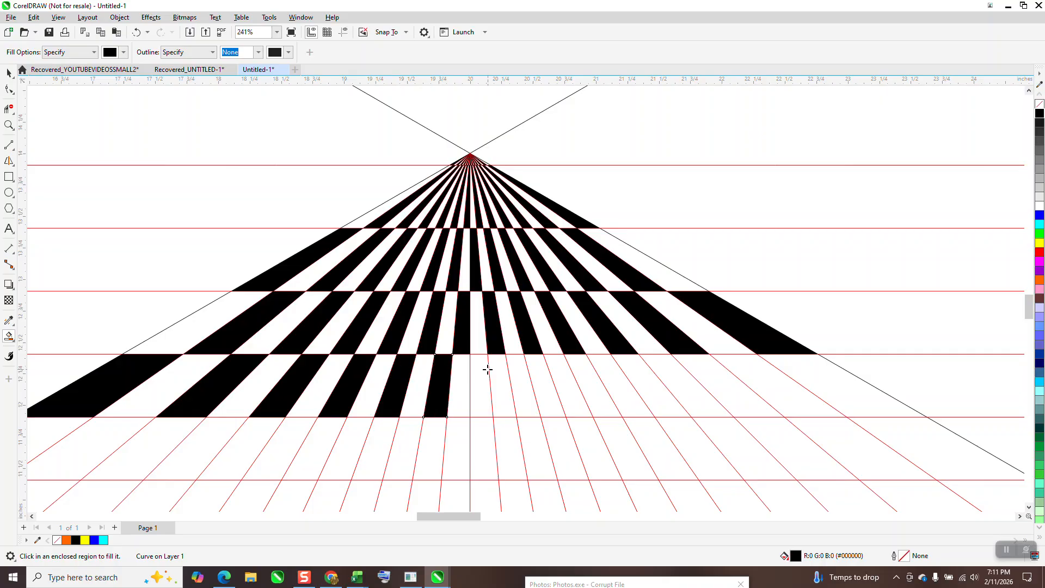
Smart-fill the six alternating cells of the fifth row's right half black, starting just right of the centre line
click(478, 367)
click(519, 371)
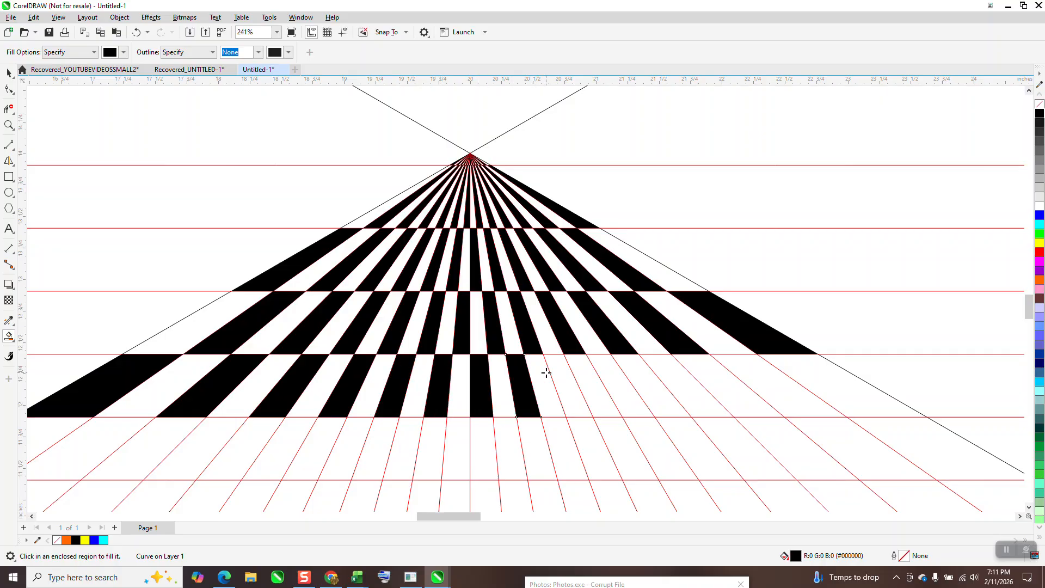
click(561, 373)
click(613, 374)
click(659, 373)
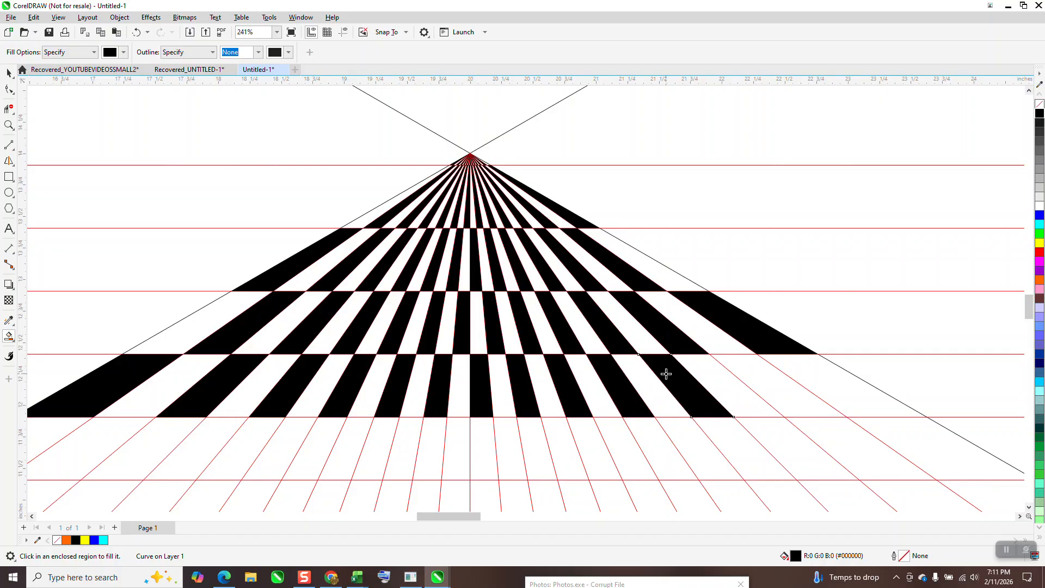
click(753, 374)
Smart-fill six alternating cells black in the right half of the sixth row, starting at the right inner line
scroll(753, 375, down, 2)
click(896, 433)
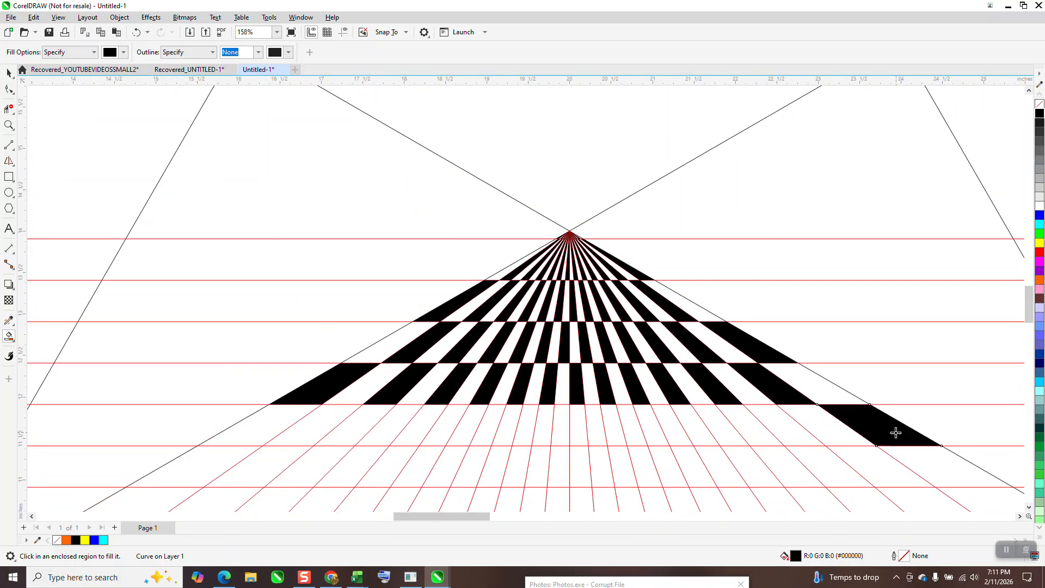
click(795, 433)
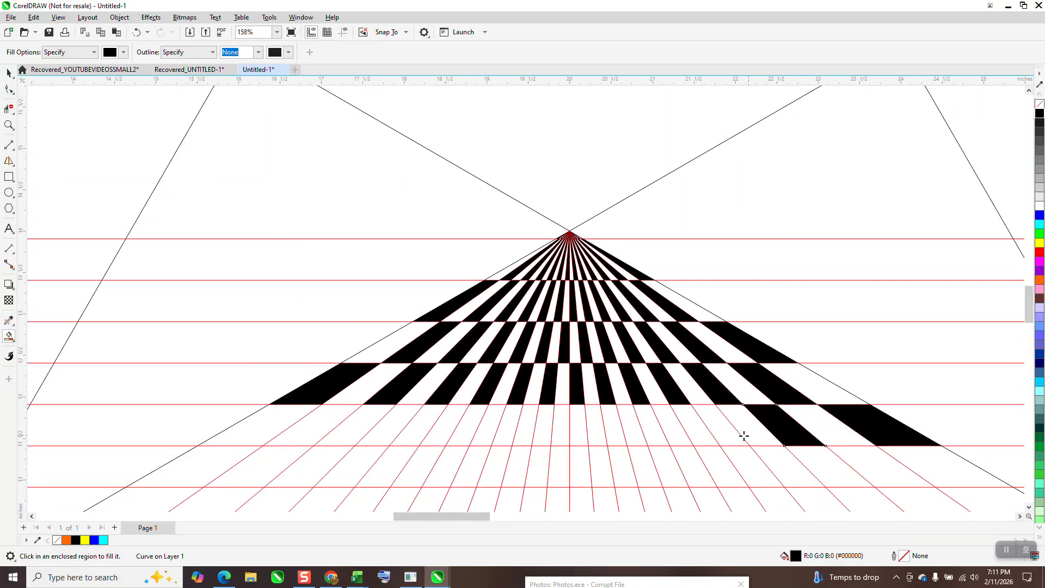
click(716, 432)
click(677, 432)
click(632, 433)
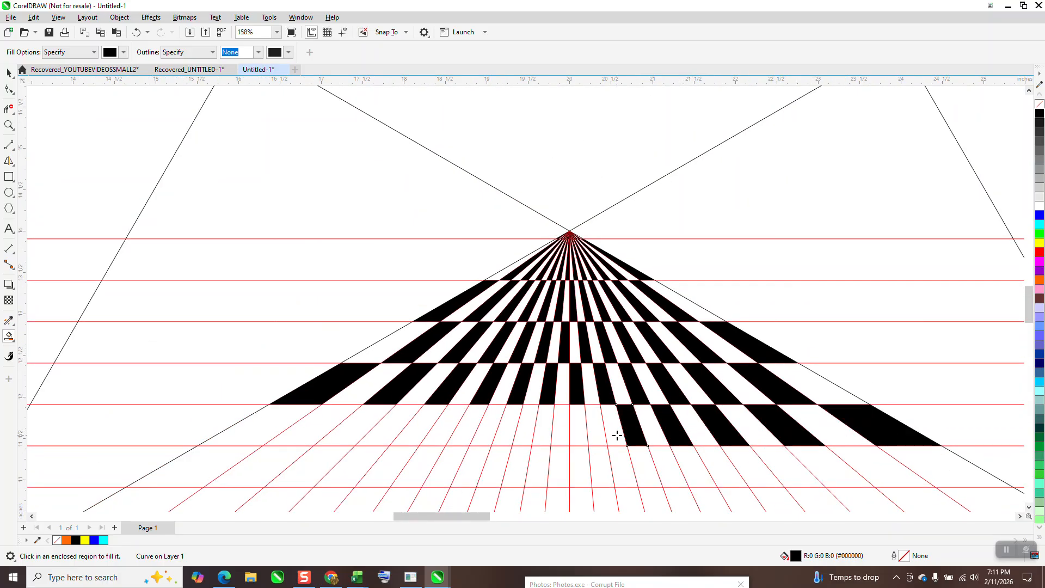
click(599, 433)
Smart-fill the six alternating cells of the sixth row's left half black, starting just left of the centre line
click(560, 428)
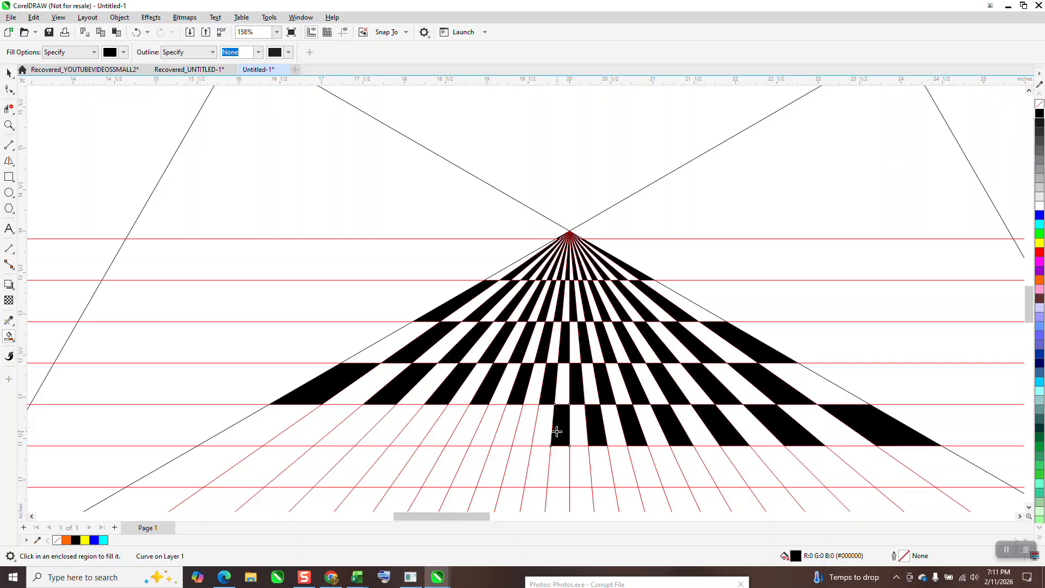
click(523, 429)
click(486, 428)
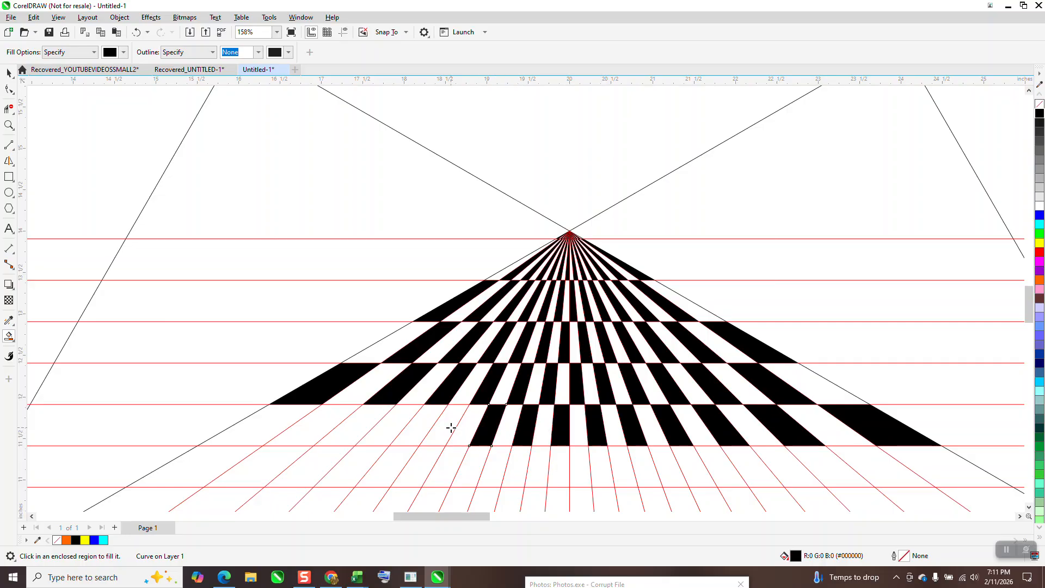
click(444, 428)
click(392, 424)
click(308, 429)
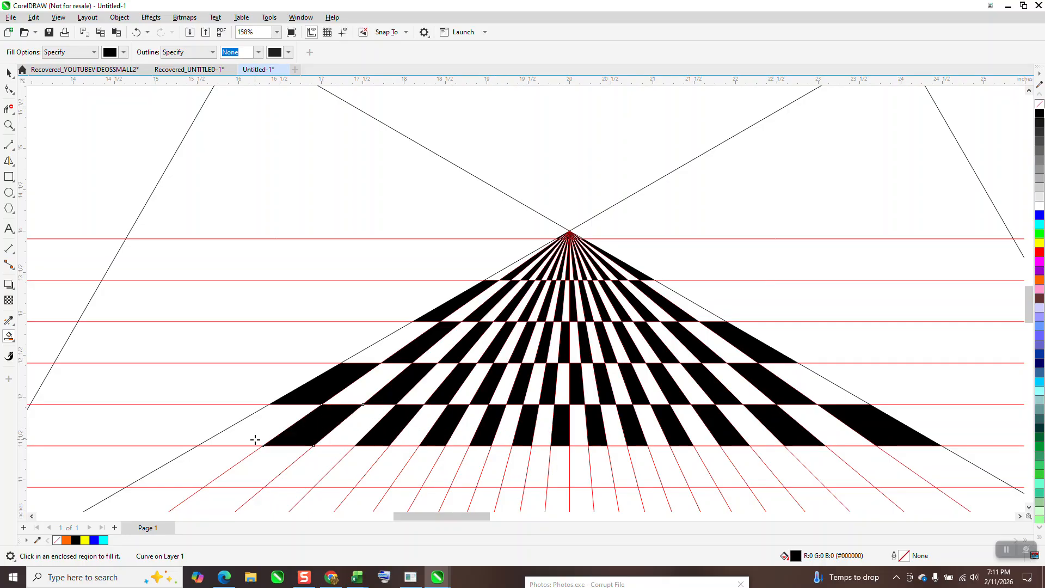
Smart-fill six alternating cells black in the left half of the seventh row, starting at the left inner line
click(202, 463)
click(301, 469)
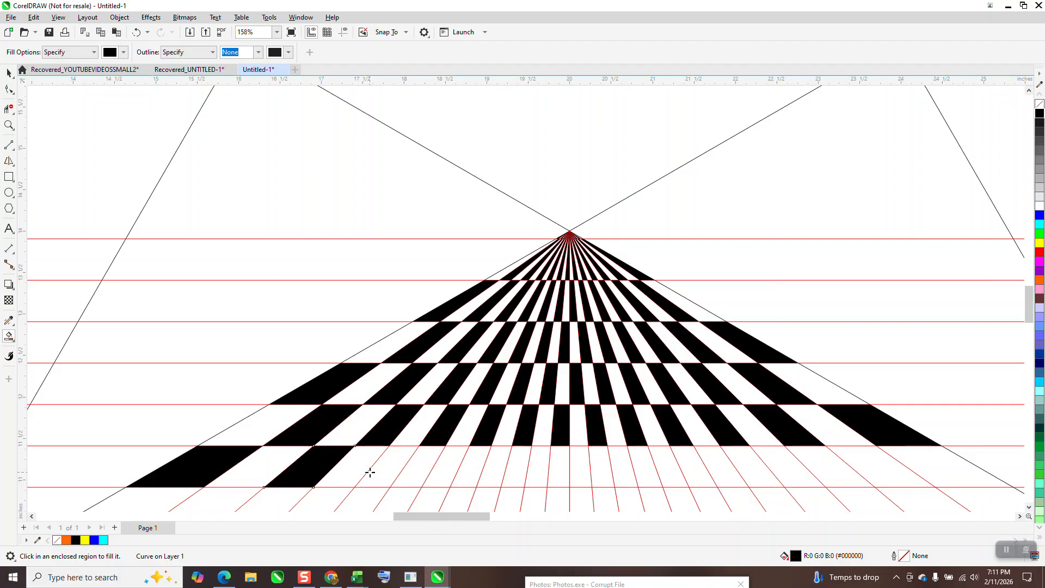
click(389, 473)
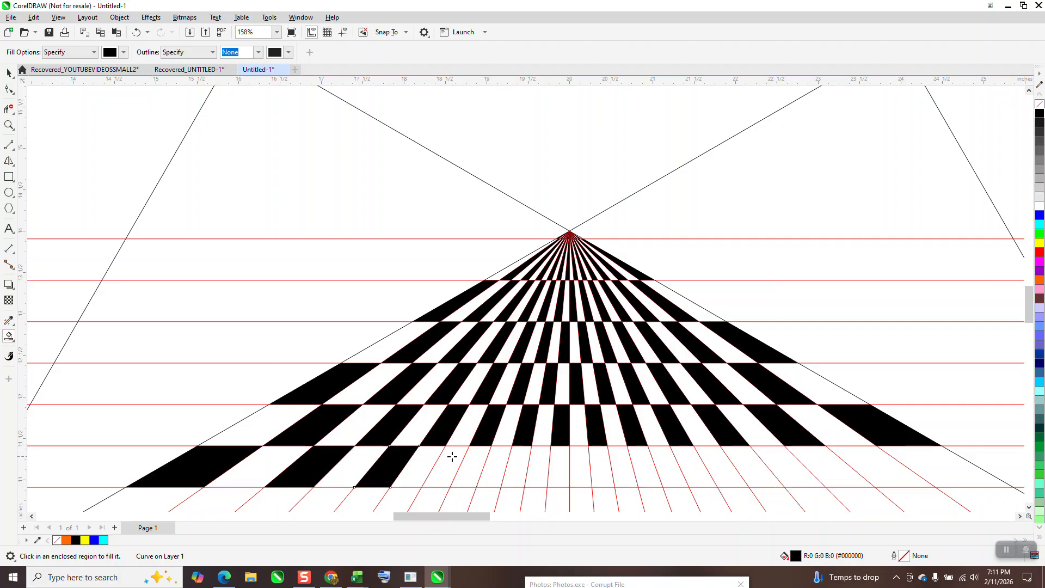
click(457, 453)
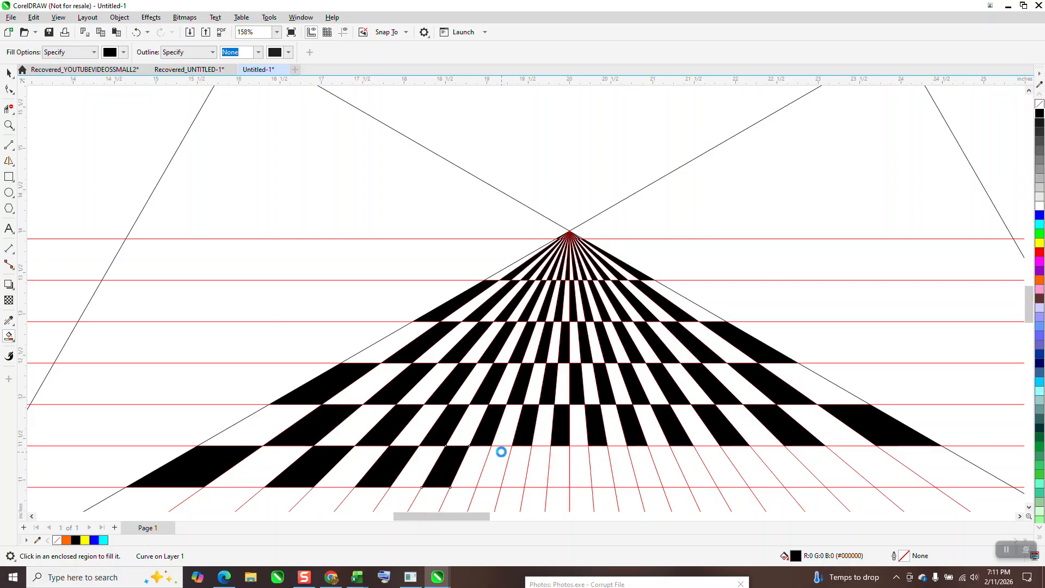
click(502, 453)
click(540, 453)
Smart-fill the six alternating cells of the seventh row's right half black, starting just right of the centre line
click(585, 453)
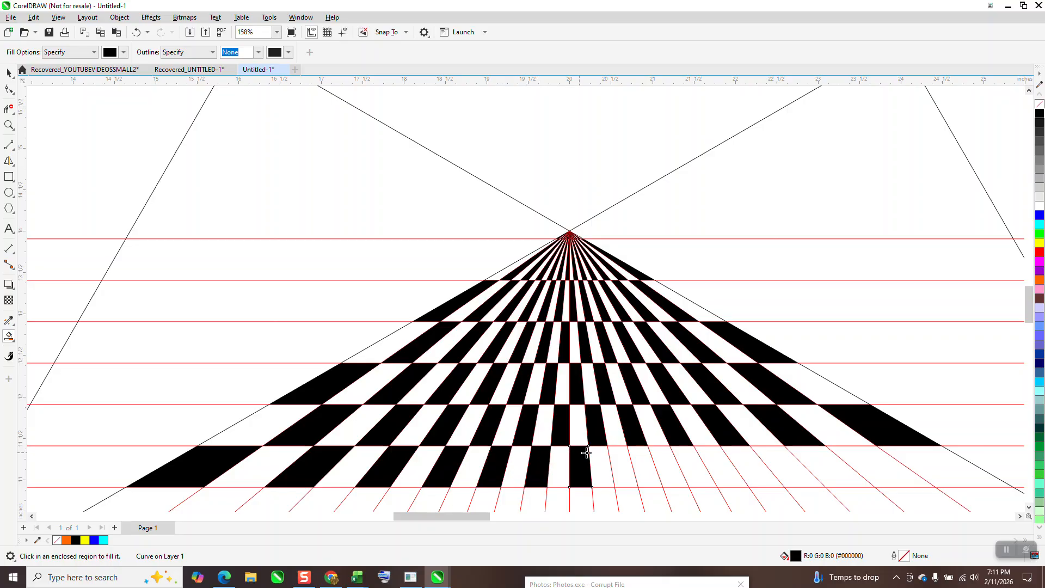
click(620, 454)
click(664, 456)
click(707, 455)
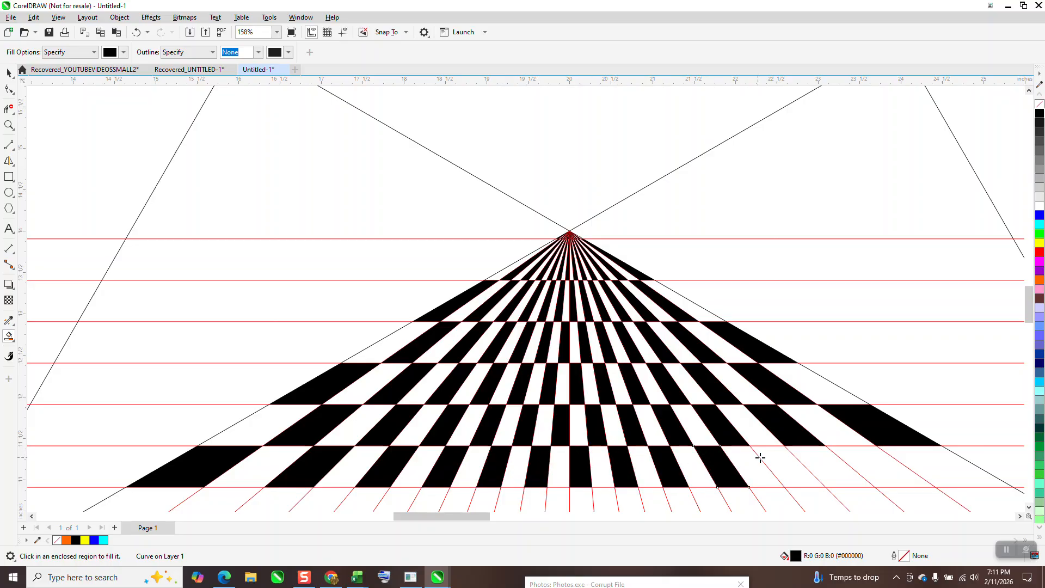
click(795, 462)
click(853, 464)
Smart-fill the outer three alternating cells black in the right half of each of the eighth, ninth and tenth rows, starting from the triangle's edge
scroll(501, 320, down, 4)
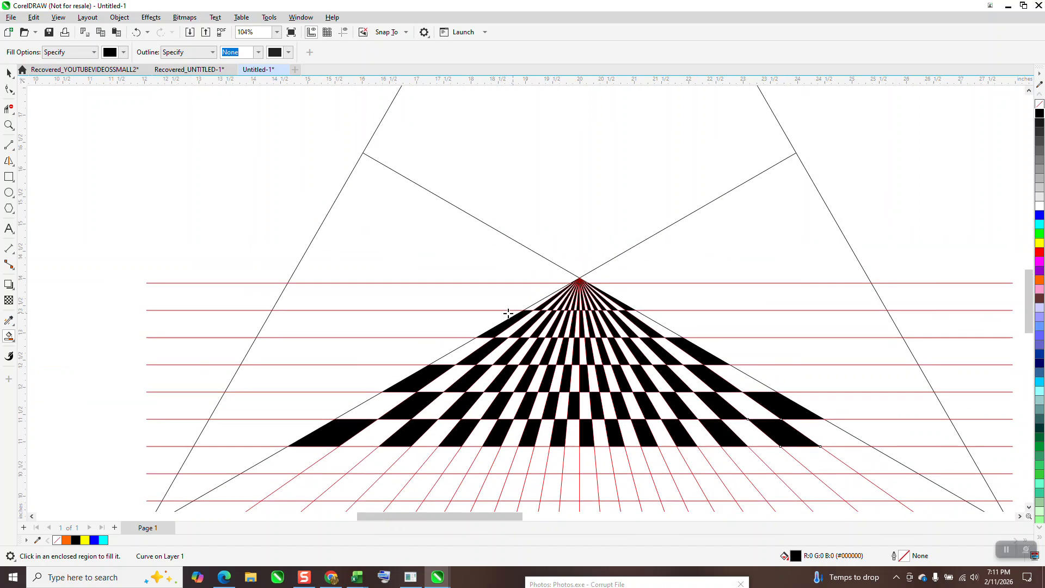
click(13, 130)
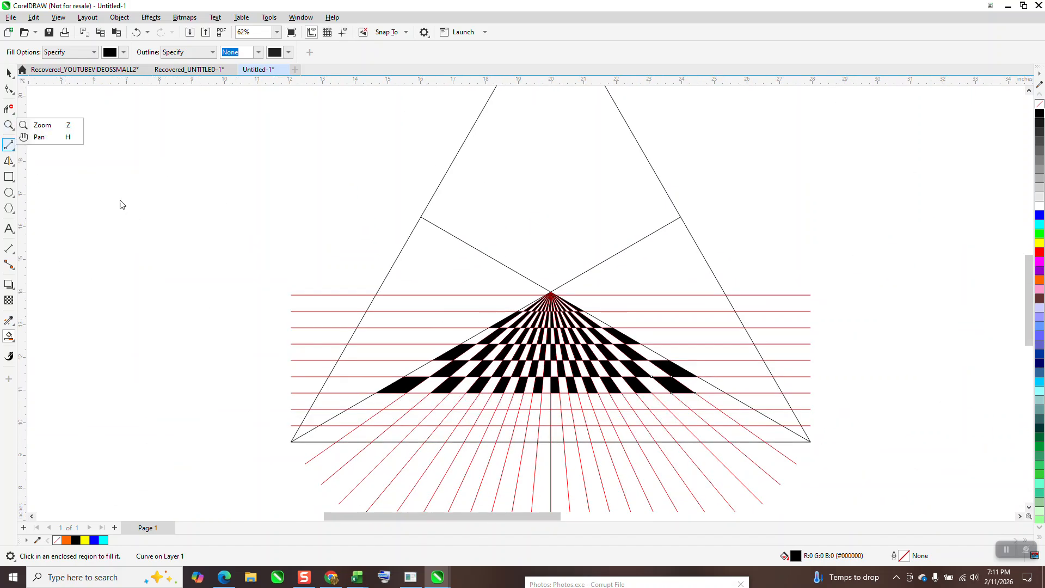
mouse_move(12, 147)
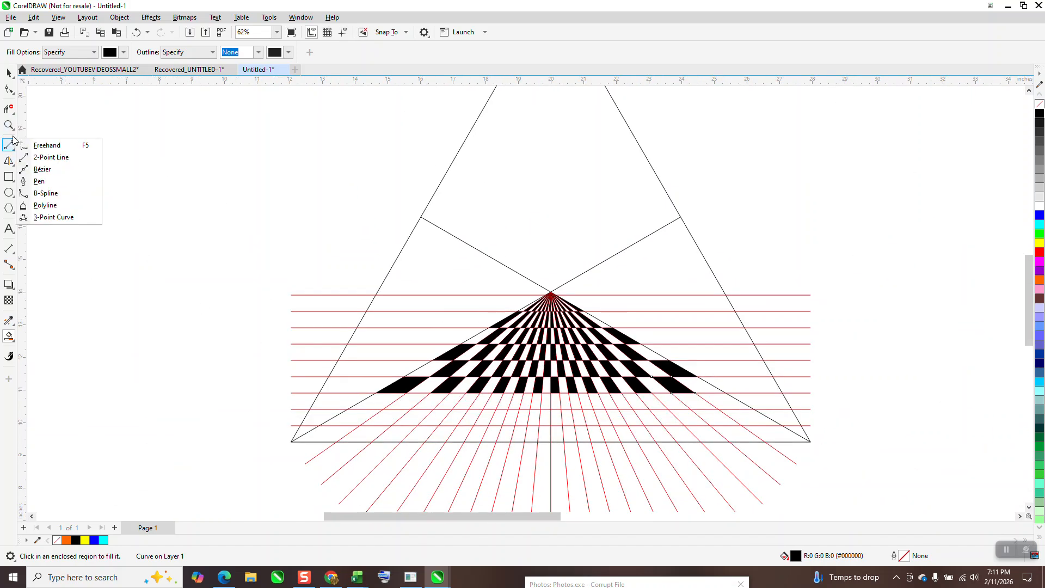
click(40, 126)
drag(260, 326, 870, 493)
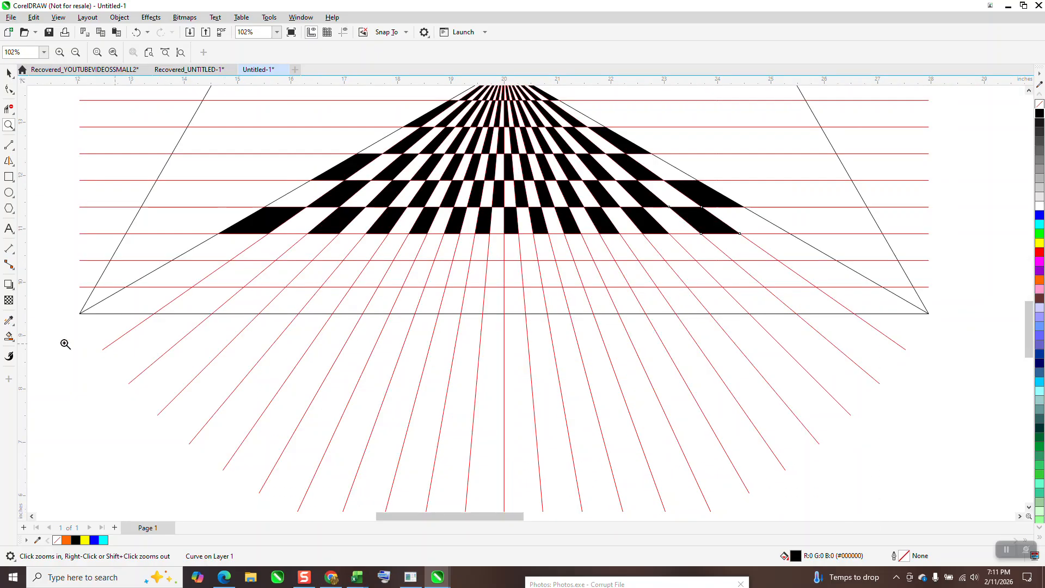
click(9, 336)
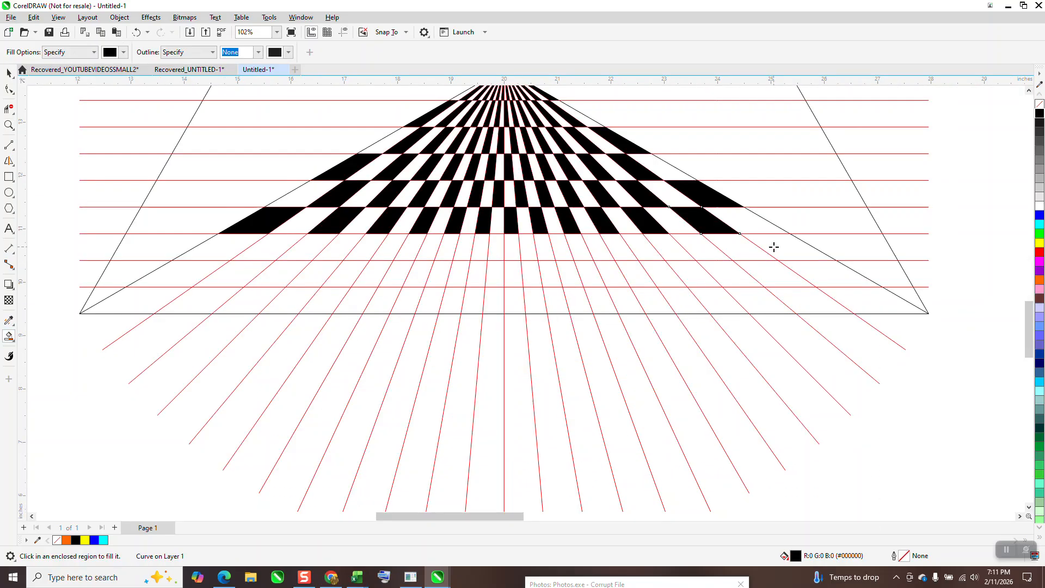
click(774, 247)
click(845, 298)
click(798, 284)
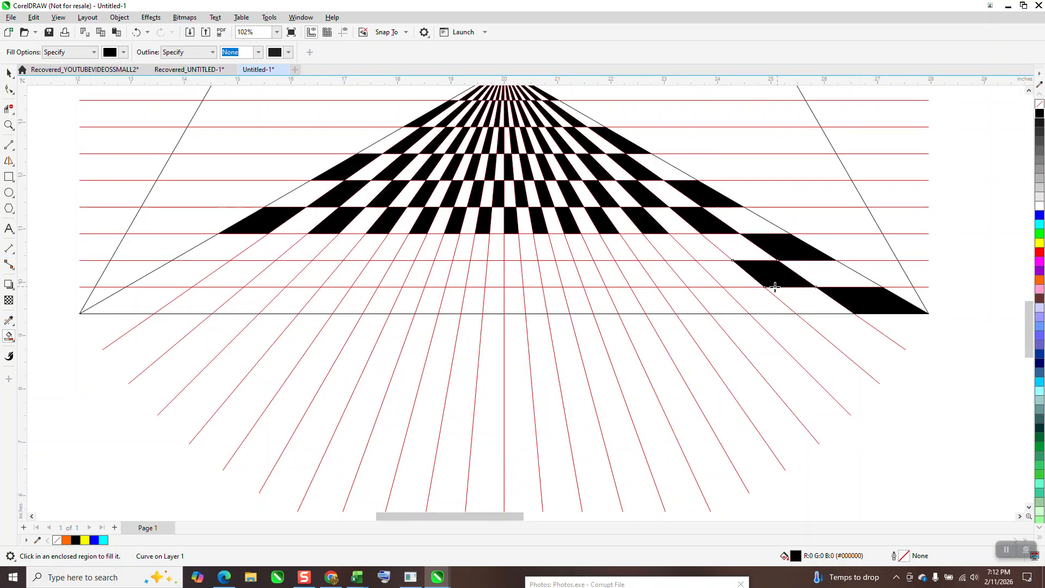
click(760, 299)
click(712, 250)
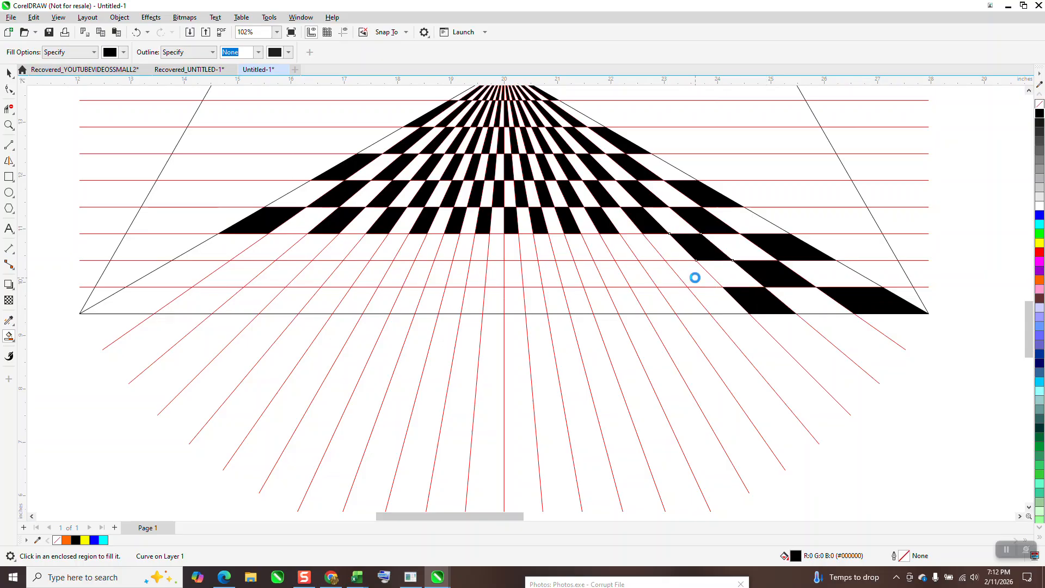
click(695, 278)
click(652, 256)
click(672, 303)
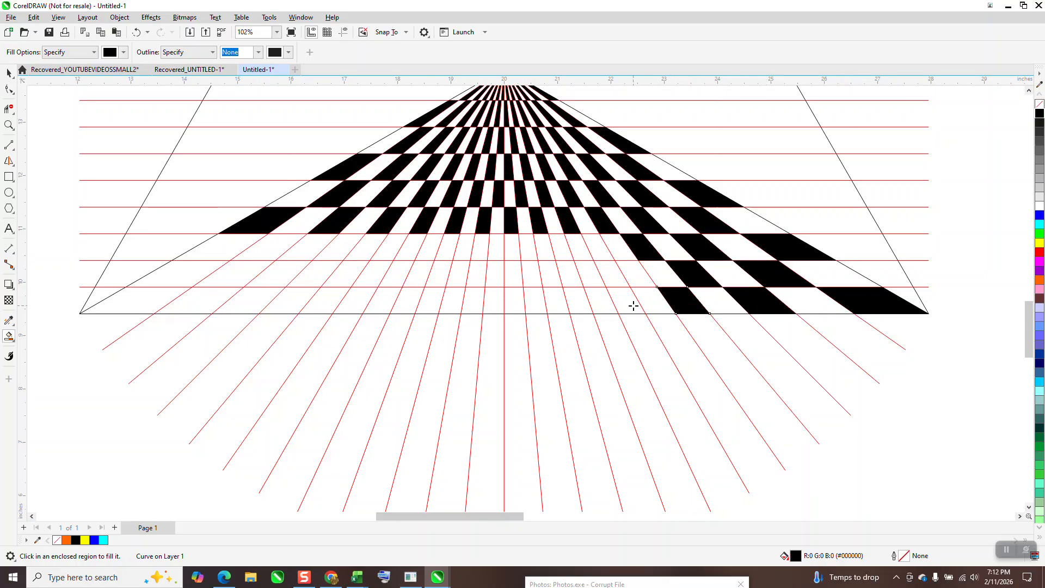
click(634, 276)
Smart-fill the remaining three alternating cells black in the right half of each of the bottom three rows, working inward to the centre line
click(603, 247)
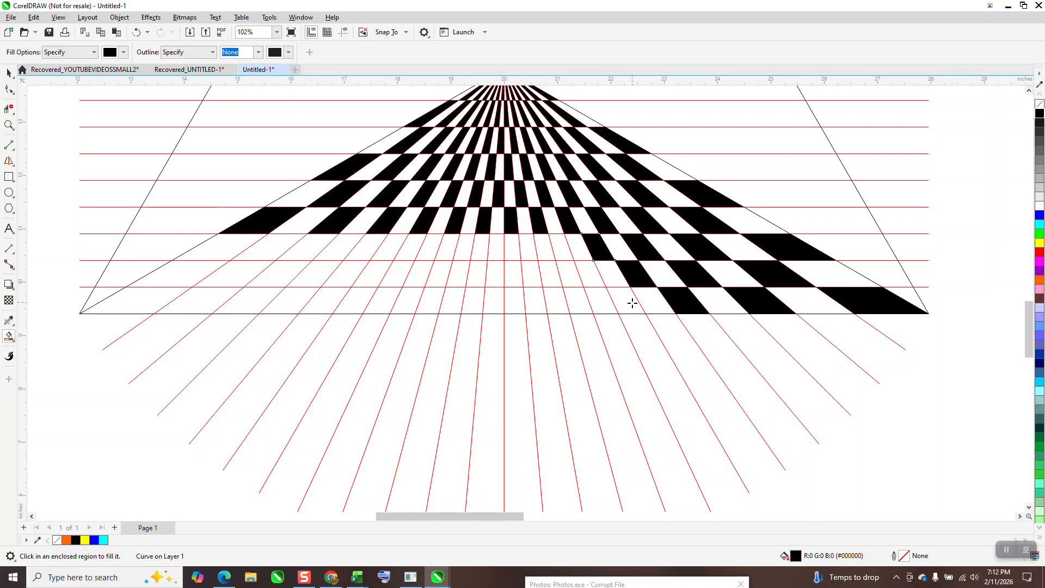
click(615, 302)
click(596, 279)
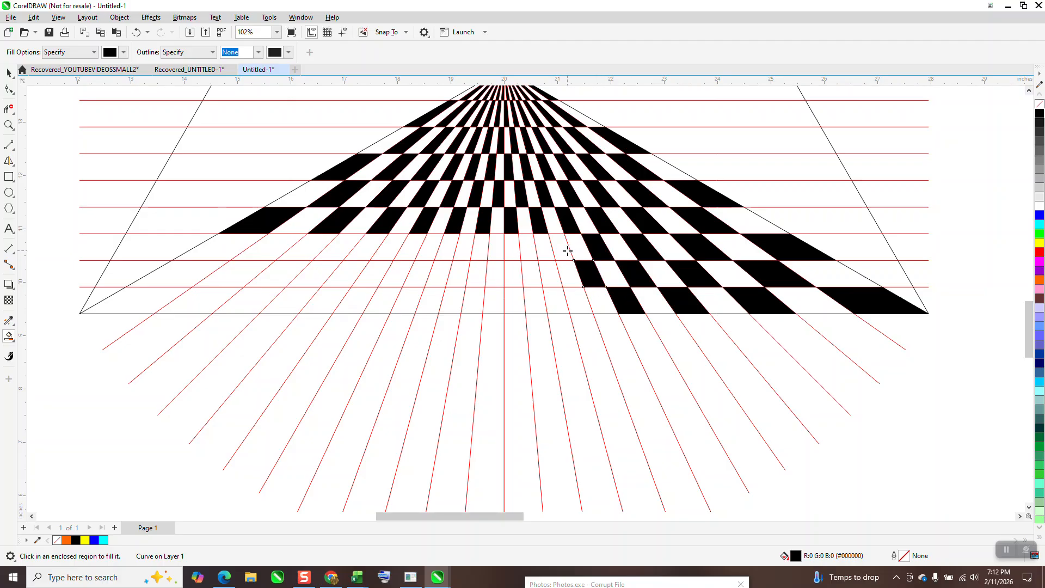
click(568, 251)
click(580, 301)
click(541, 278)
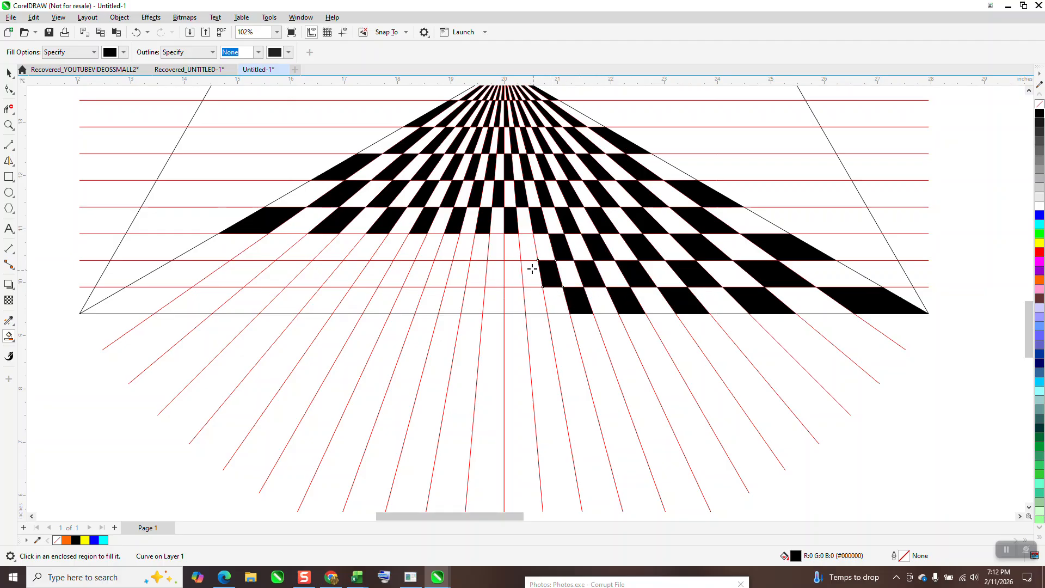
click(525, 249)
click(529, 297)
click(509, 274)
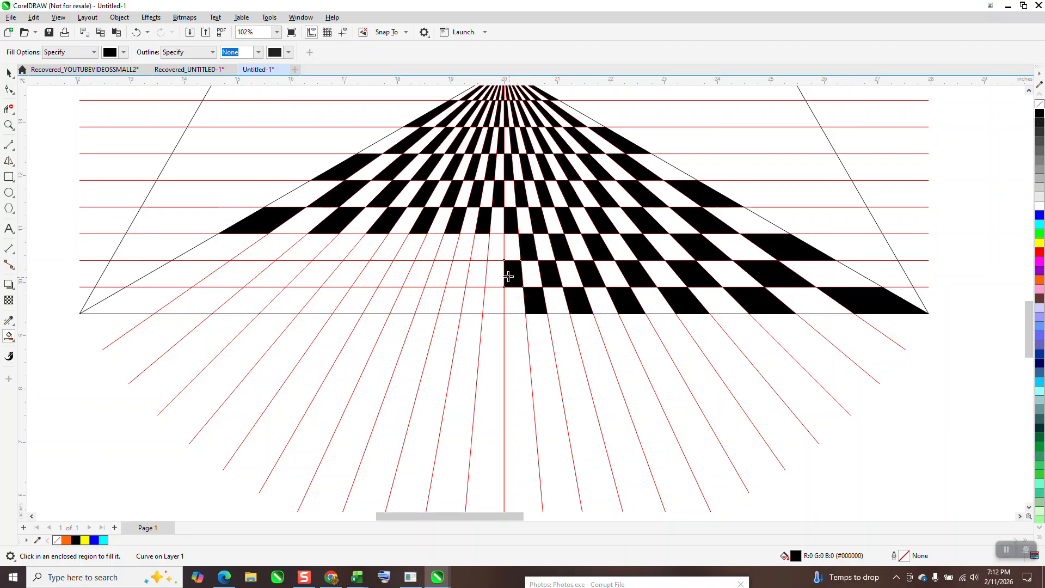
Smart-fill black the cell just left of centre in the eighth and tenth rows and six alternating cells in the ninth row's left half
click(497, 247)
click(492, 298)
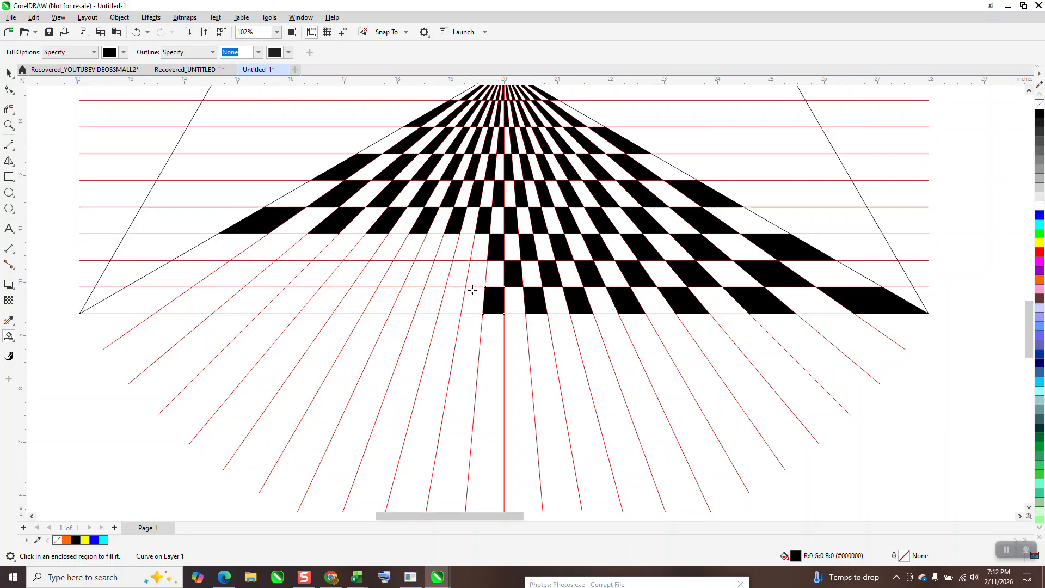
click(473, 279)
click(433, 276)
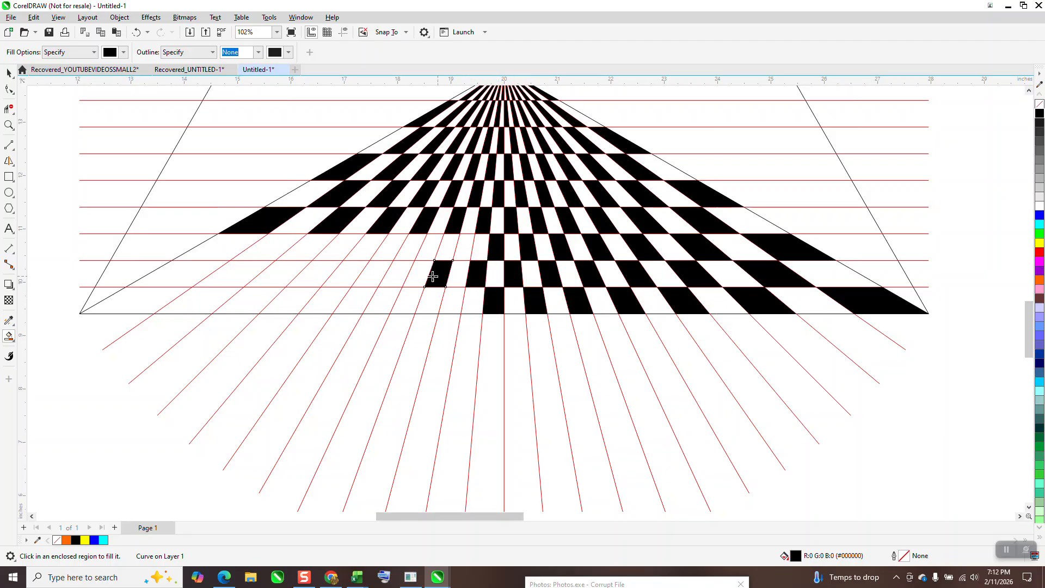
click(400, 273)
click(350, 271)
click(275, 270)
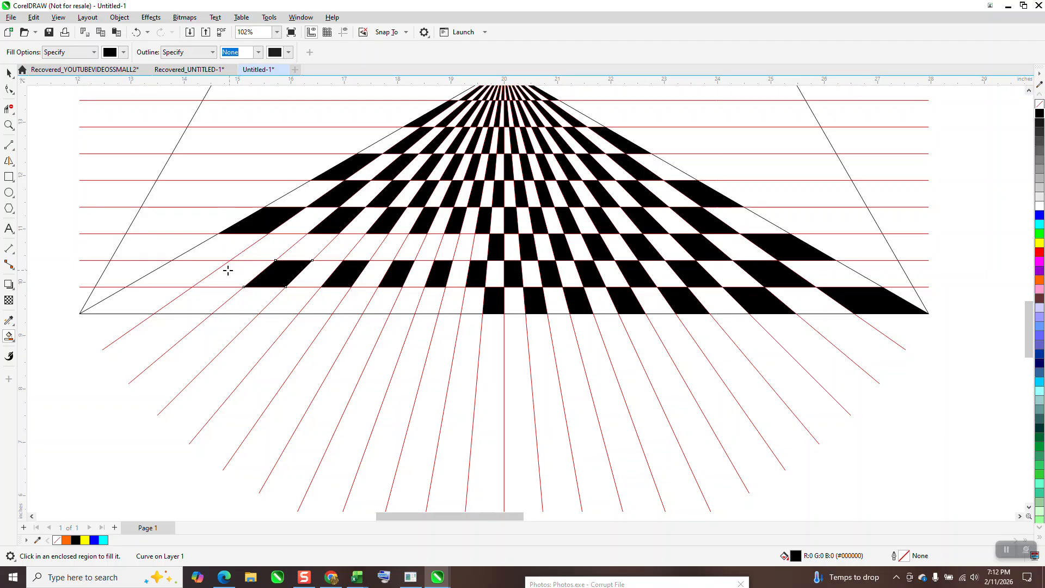
click(204, 266)
Smart-fill the remaining five alternating cells of the eighth row's left half black, working from the outer left toward the centre
click(265, 250)
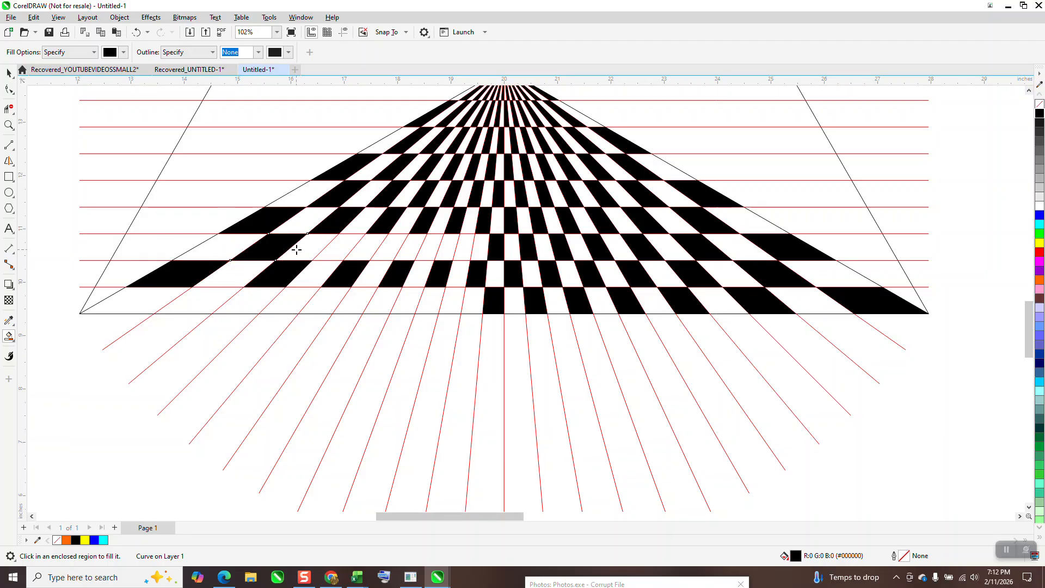
click(341, 253)
click(390, 252)
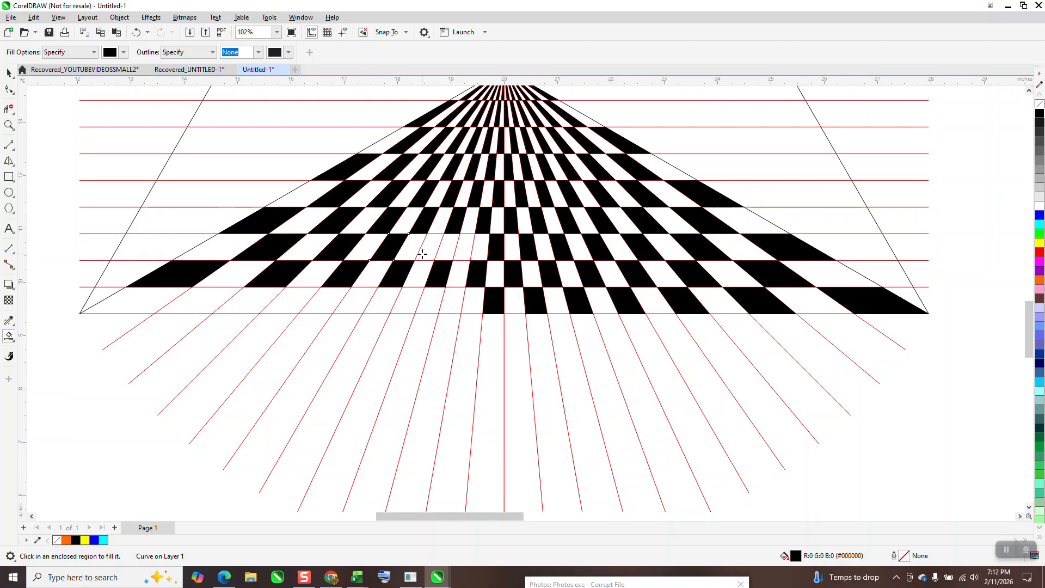
click(432, 252)
click(467, 250)
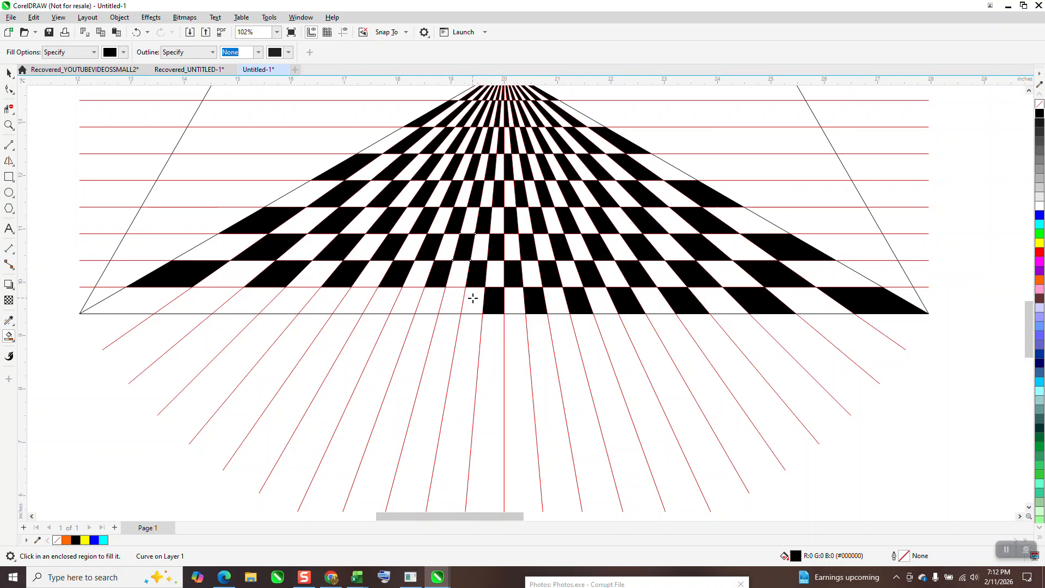
Smart-fill the remaining five alternating cells of the tenth row's left half black, working outward from the centre
click(455, 300)
click(413, 301)
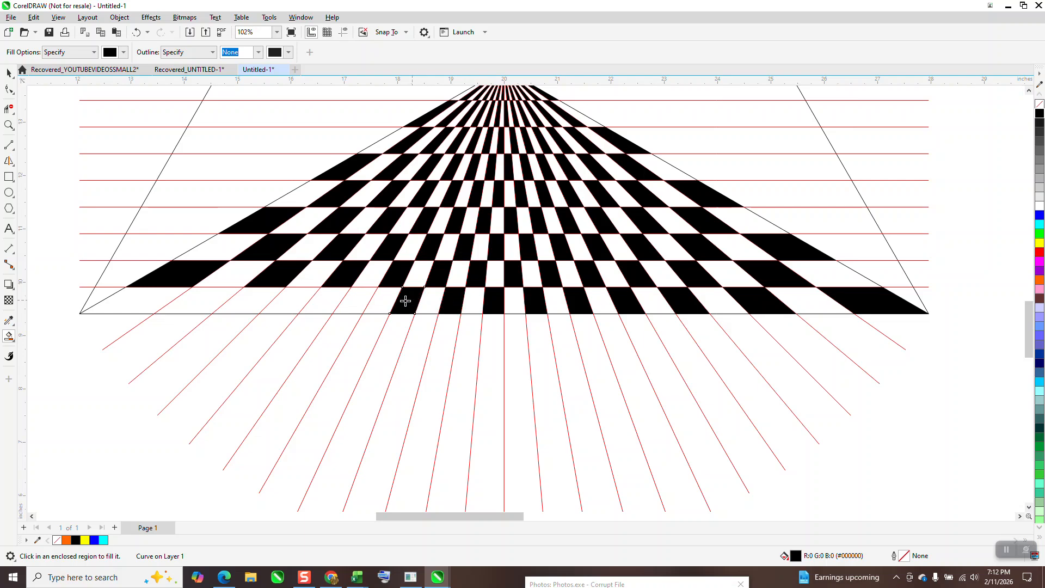
click(363, 300)
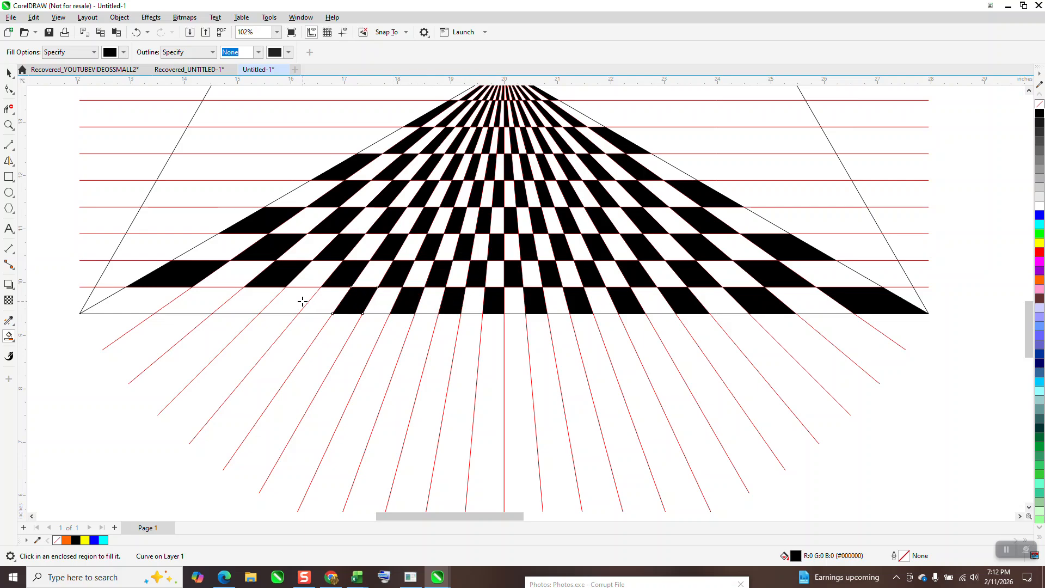
click(294, 301)
click(238, 301)
Set the nudge distance to 20 inches and nudge the grouped triangle and construction lines right, off the checkered cells
scroll(525, 396, down, 1)
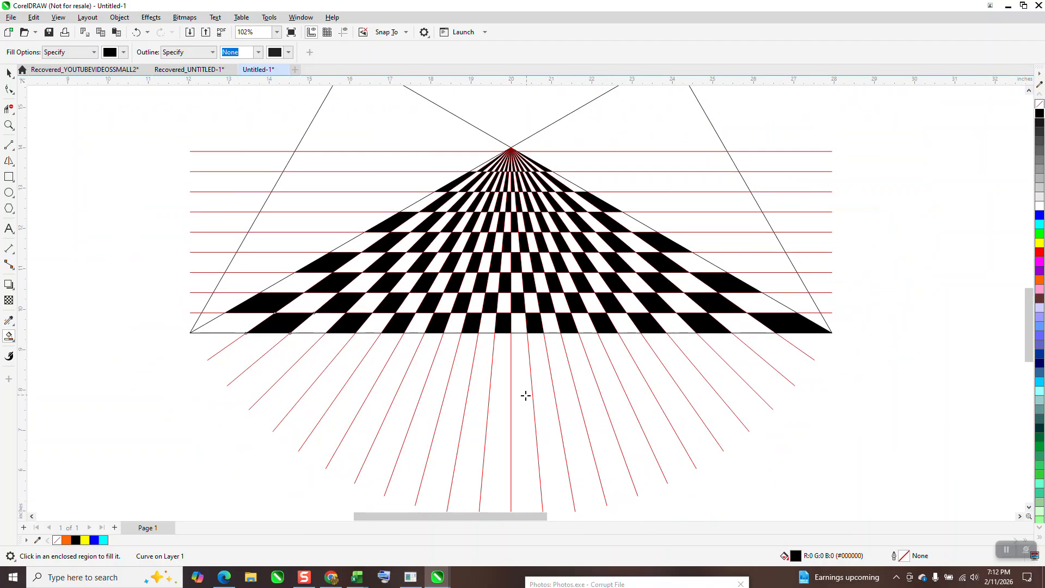
scroll(525, 396, down, 3)
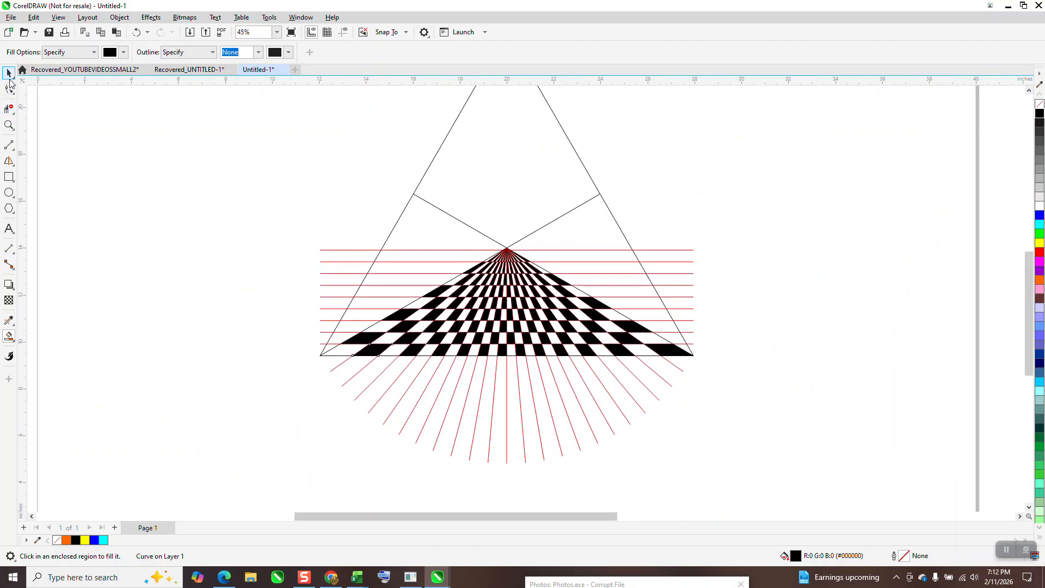
click(9, 77)
click(580, 208)
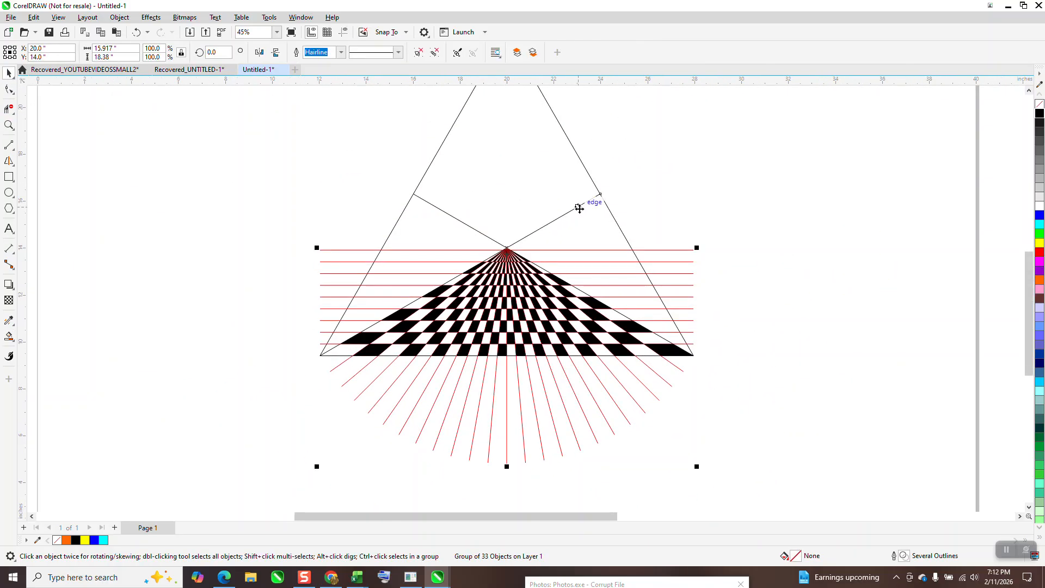
click(351, 98)
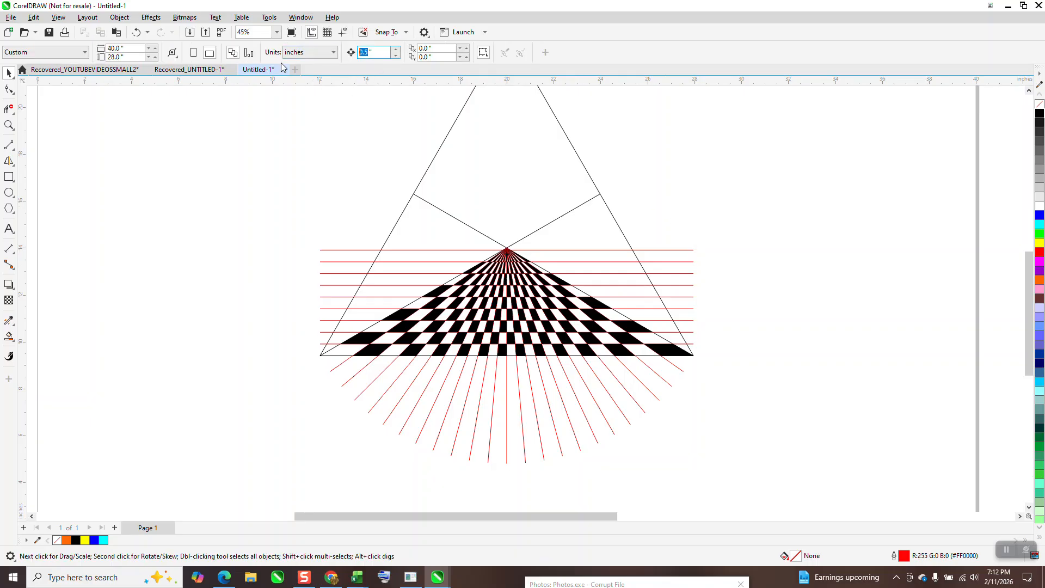
text(6)
click(556, 220)
key(Right)
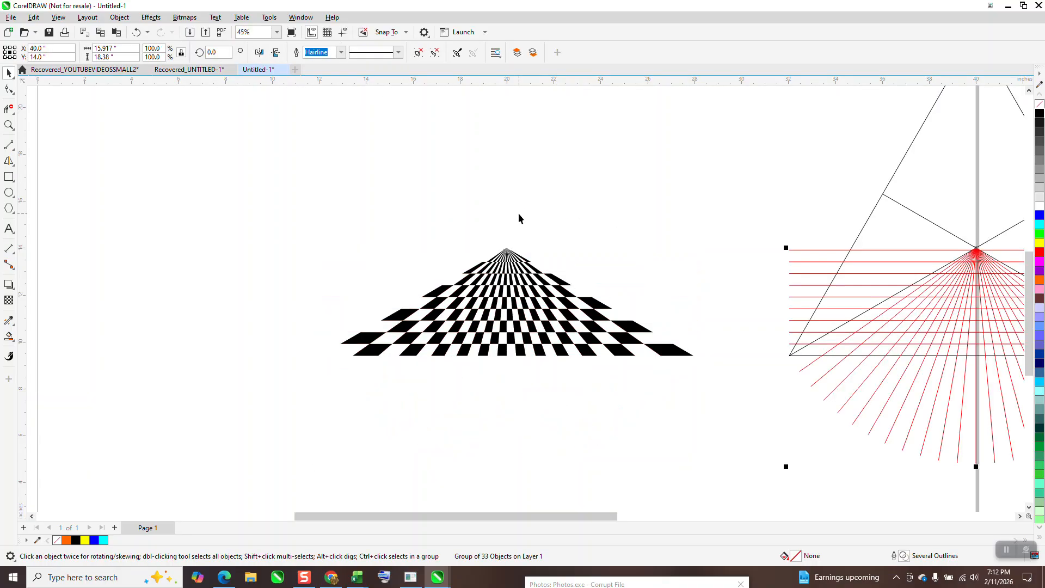
Group all the black cells and make two copies rotated about the apex in 120° increments to complete the triangle
drag(313, 213, 707, 403)
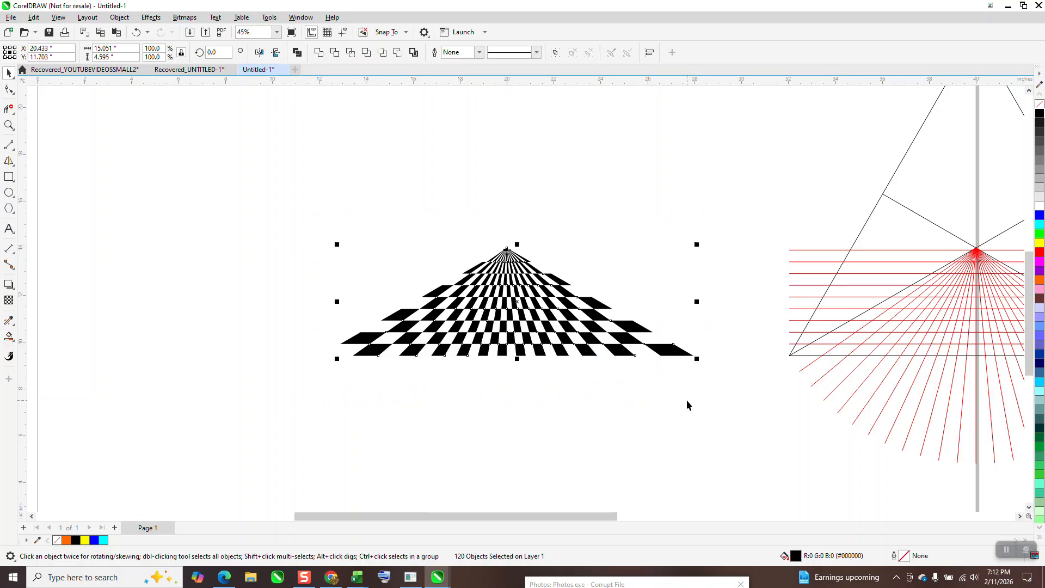
key(ctrl+g)
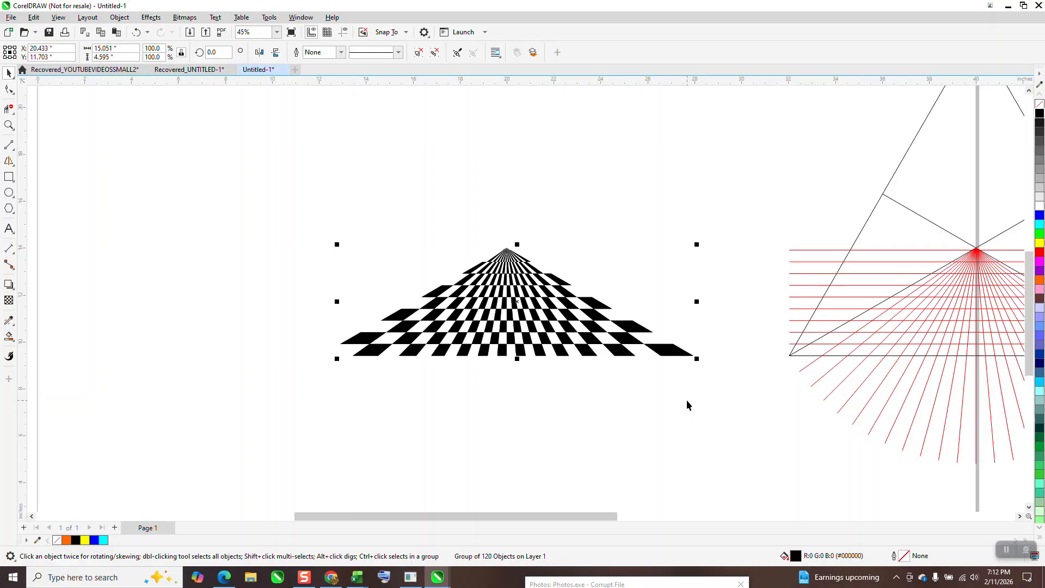
click(510, 310)
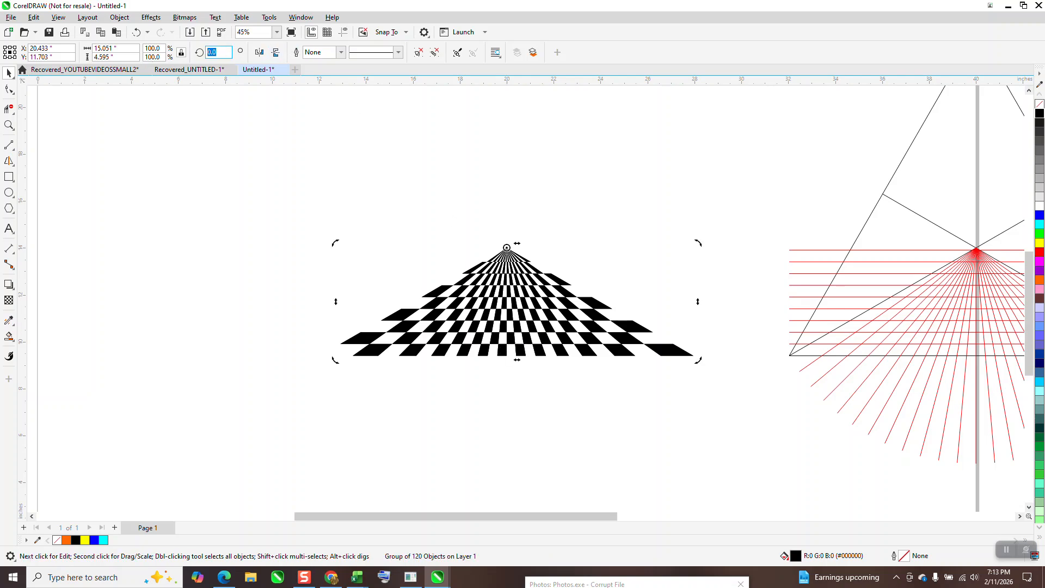
text(120)
key(Return)
key(ctrl+d)
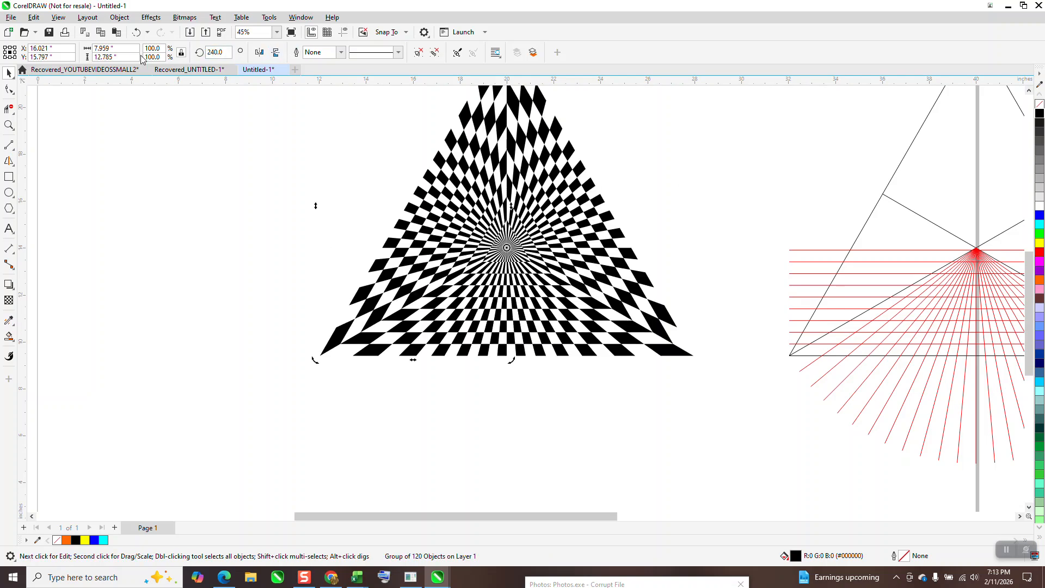
Ungroup the triangle and construction lines, and move only the three-sided polygon 20 inches left, back around the checkered pattern
click(886, 197)
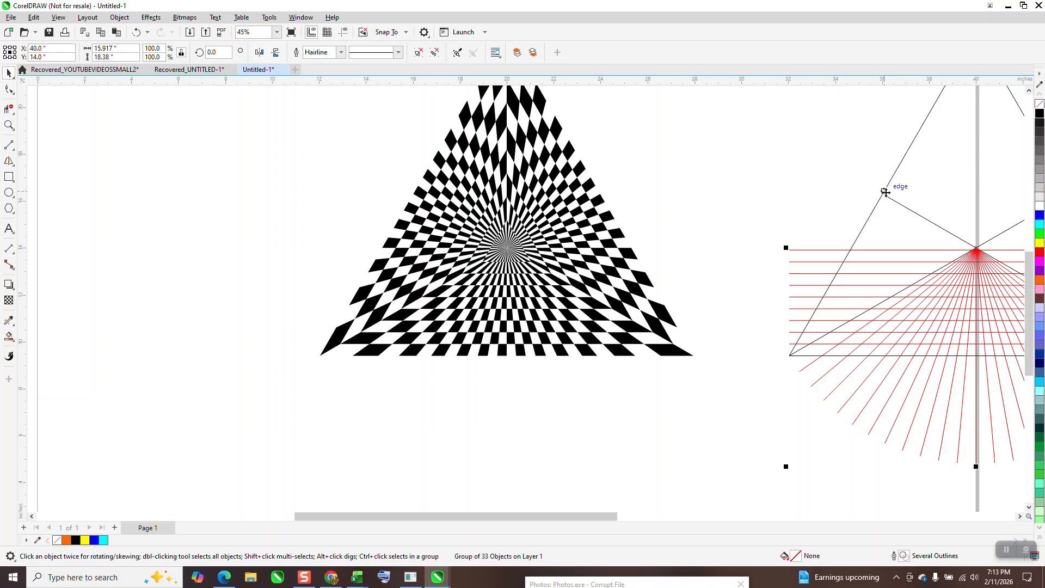
click(120, 17)
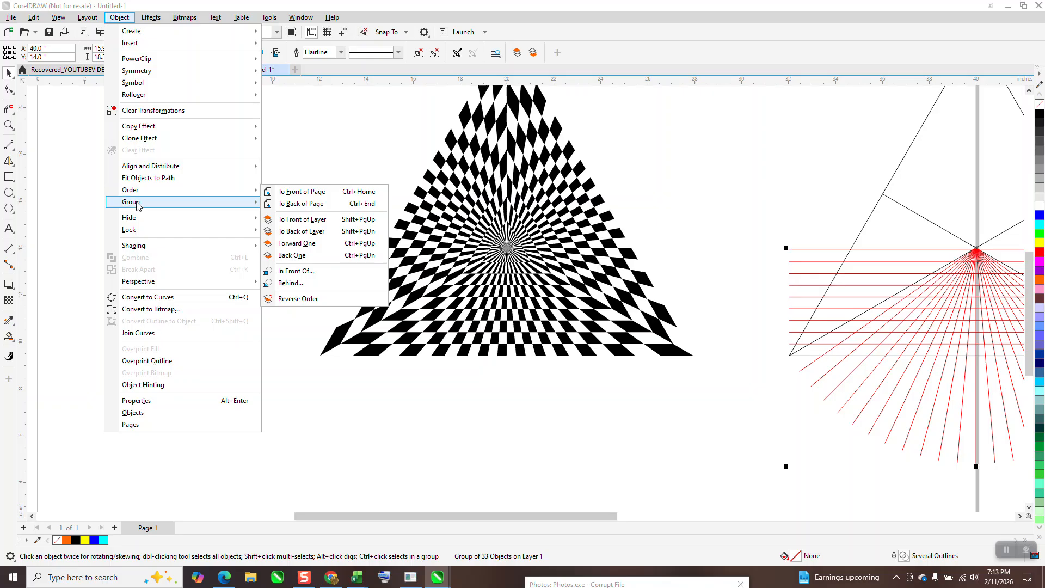
mouse_move(217, 208)
click(295, 228)
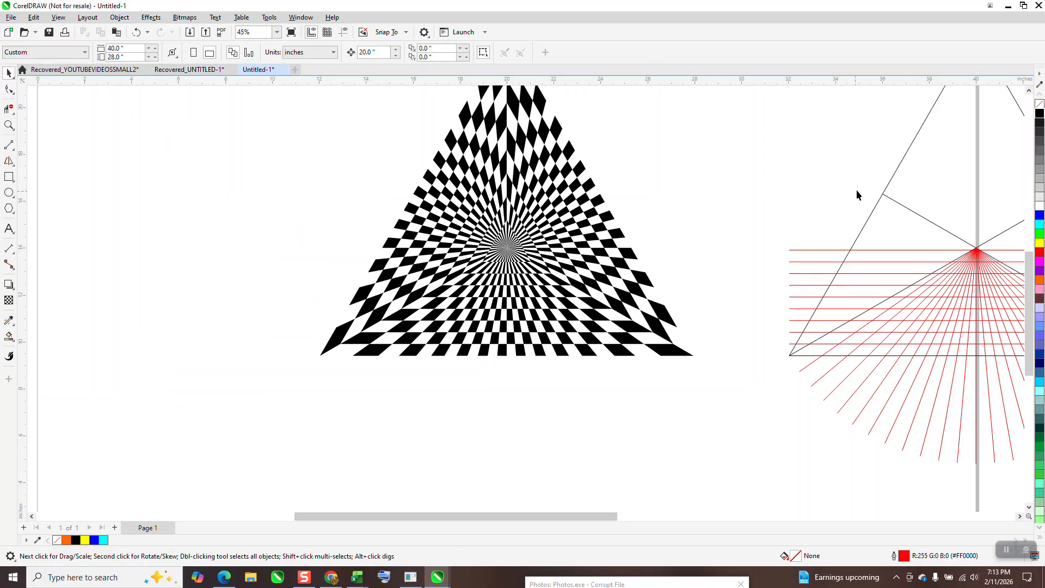
click(891, 177)
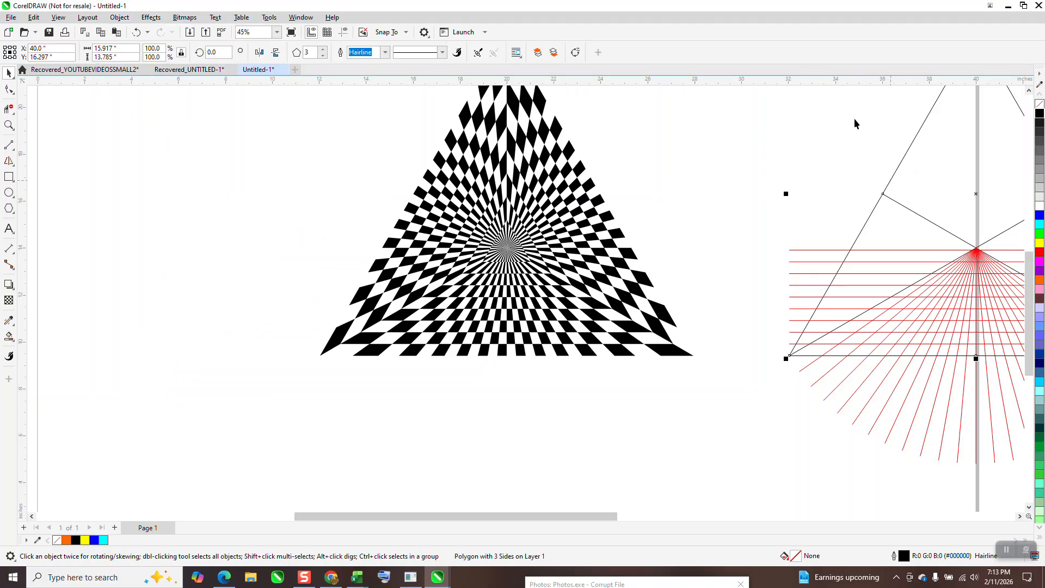
key(p)
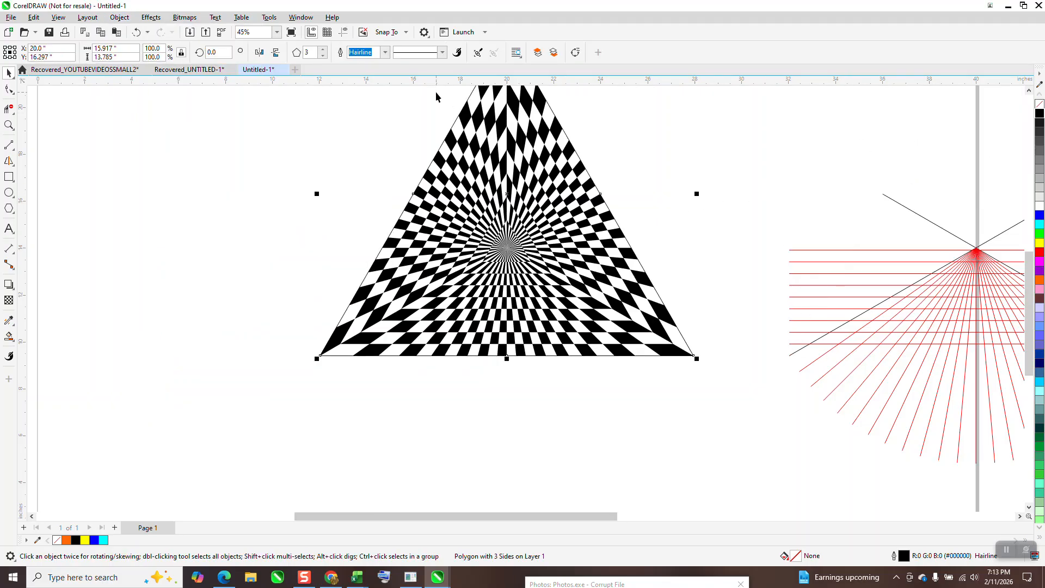
Set the outline width of the three-sided polygon around the checkered pattern to 4.0 pt
click(386, 53)
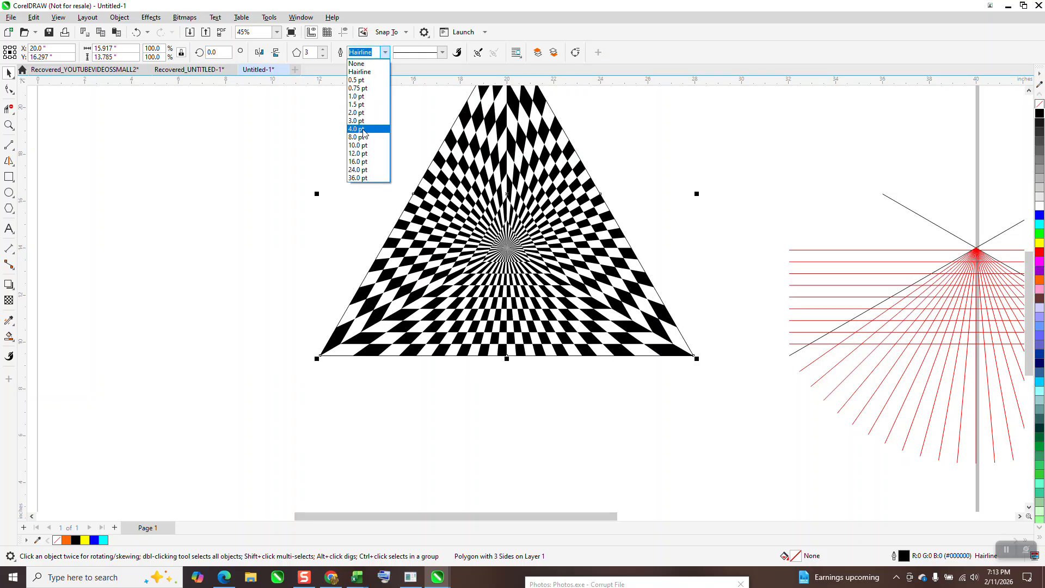
click(362, 128)
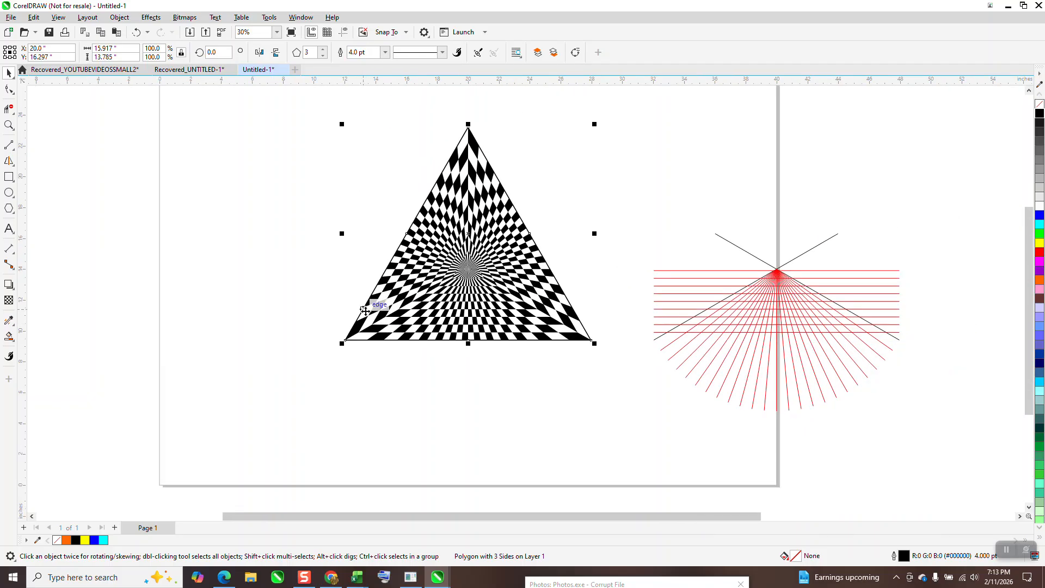
scroll(362, 310, down, 1)
scroll(366, 311, up, 2)
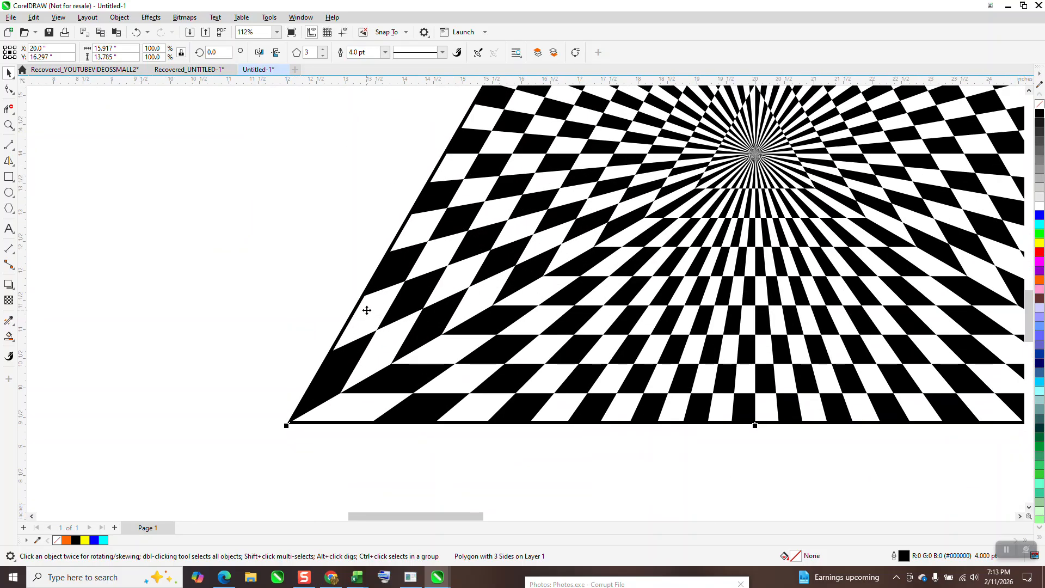
scroll(367, 310, down, 1)
scroll(367, 311, down, 2)
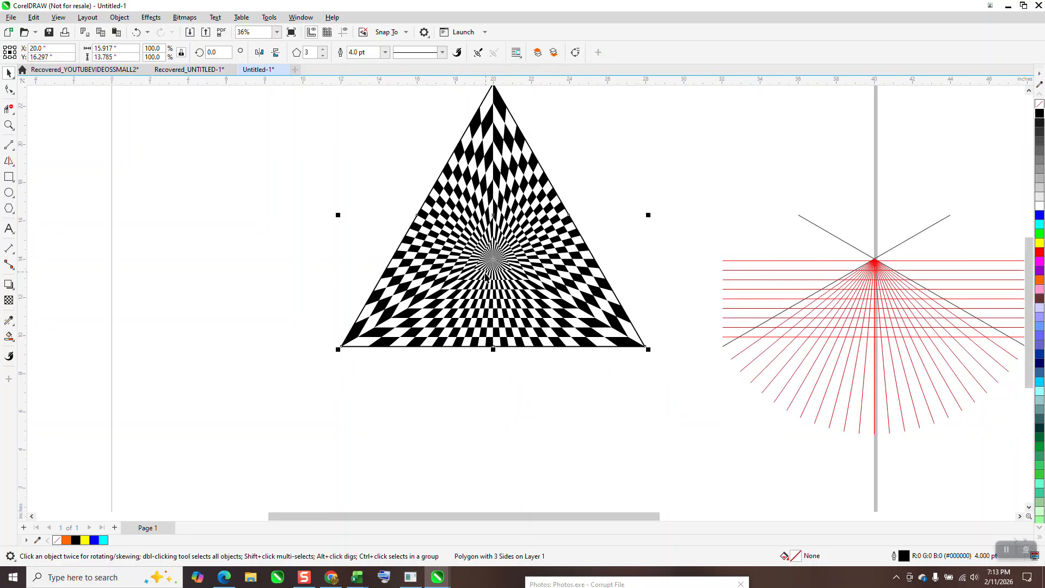
Inspect the outlined checkered triangle up close and compare it with the other checkered triangle beside the page
scroll(473, 293, down, 4)
scroll(482, 288, up, 5)
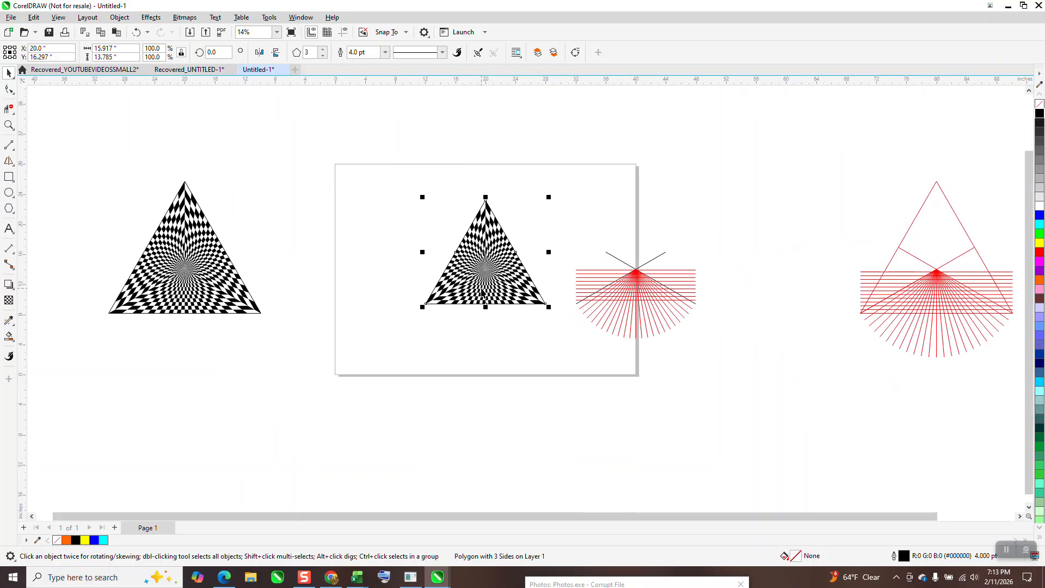
scroll(482, 288, up, 3)
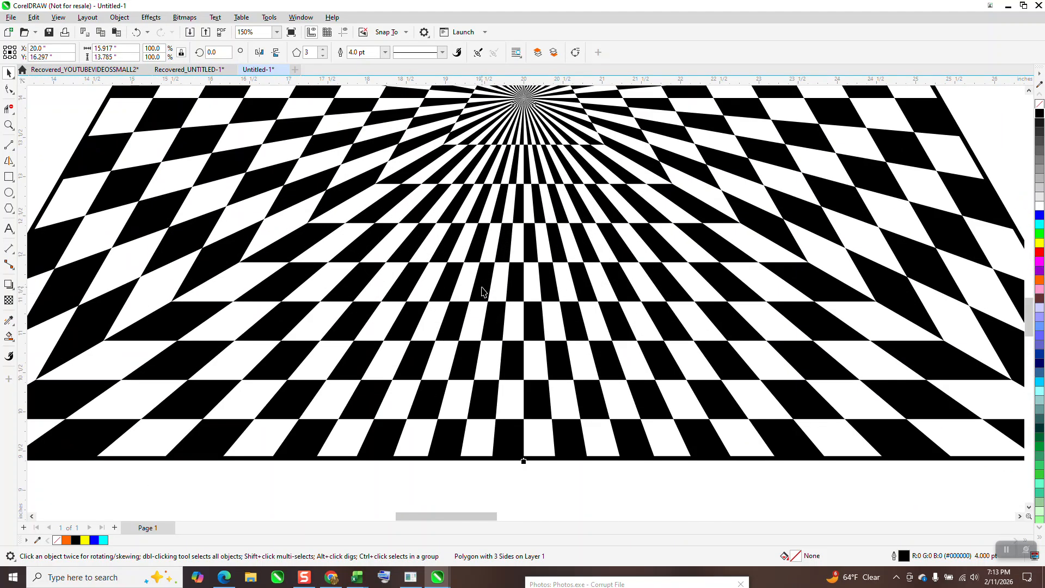
scroll(482, 288, down, 3)
scroll(482, 292, down, 2)
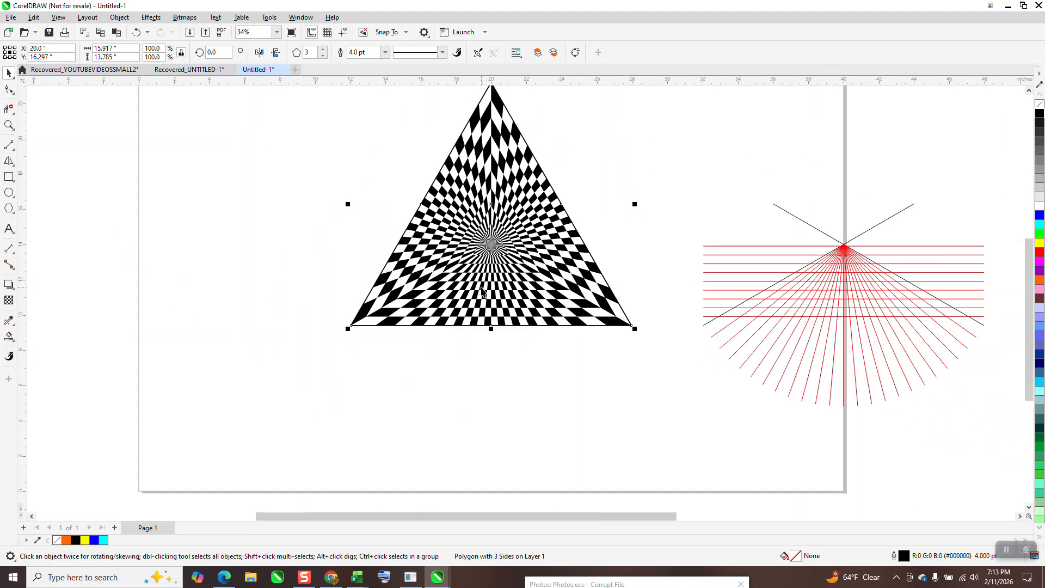
scroll(482, 292, down, 2)
click(8, 125)
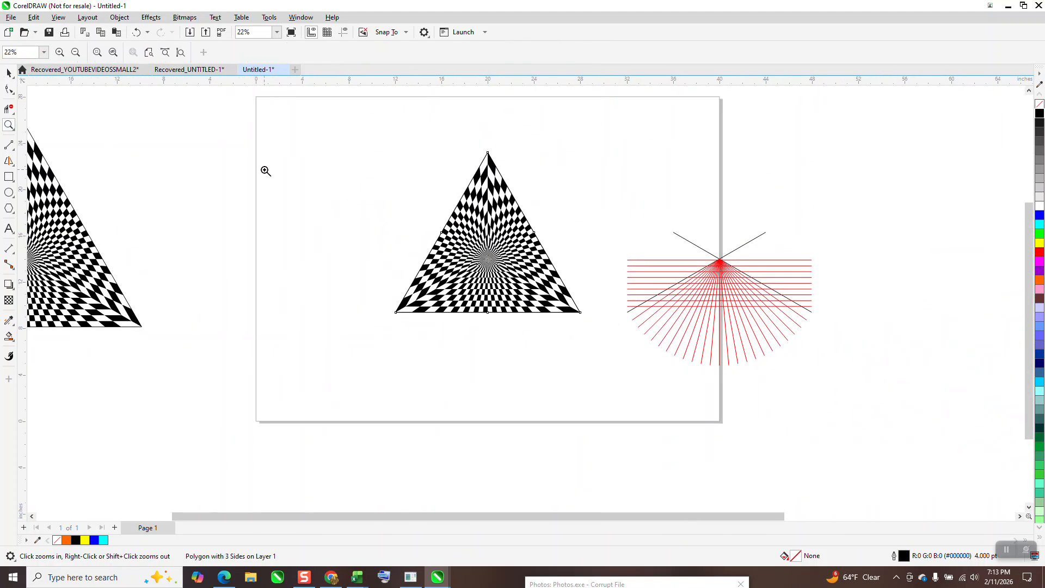
right_click(355, 231)
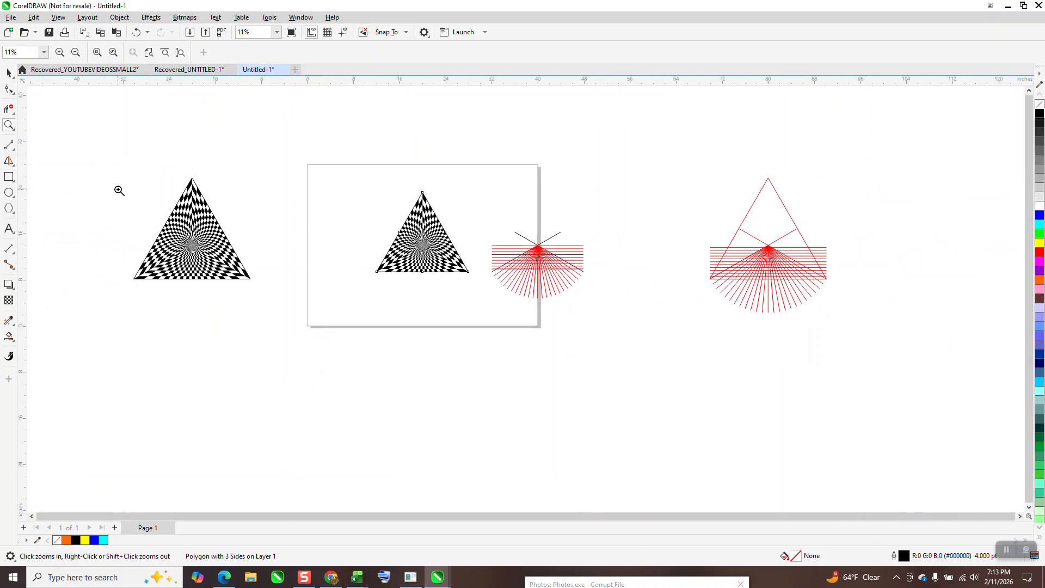
drag(117, 170, 276, 322)
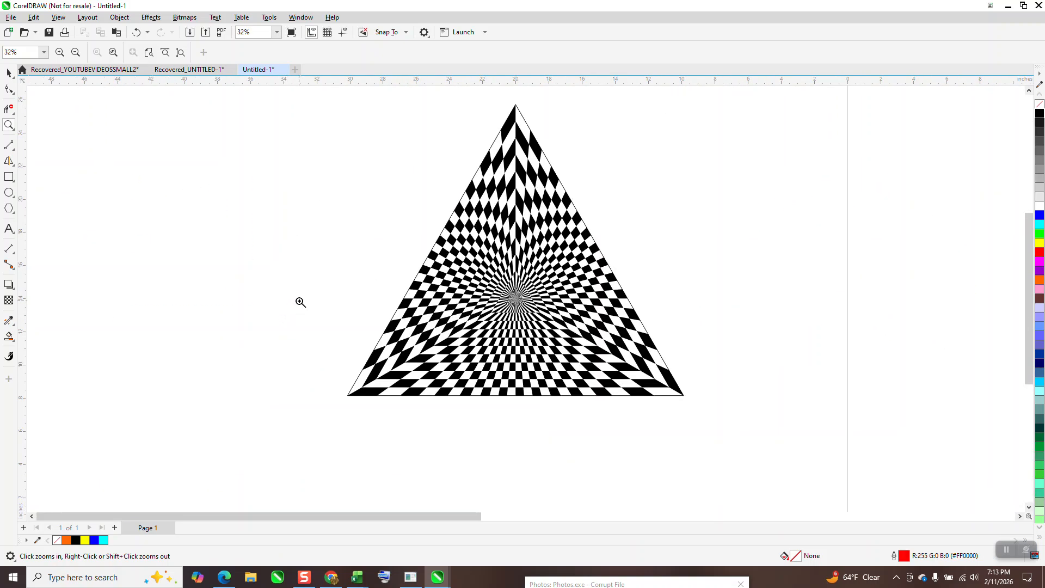
scroll(304, 301, down, 5)
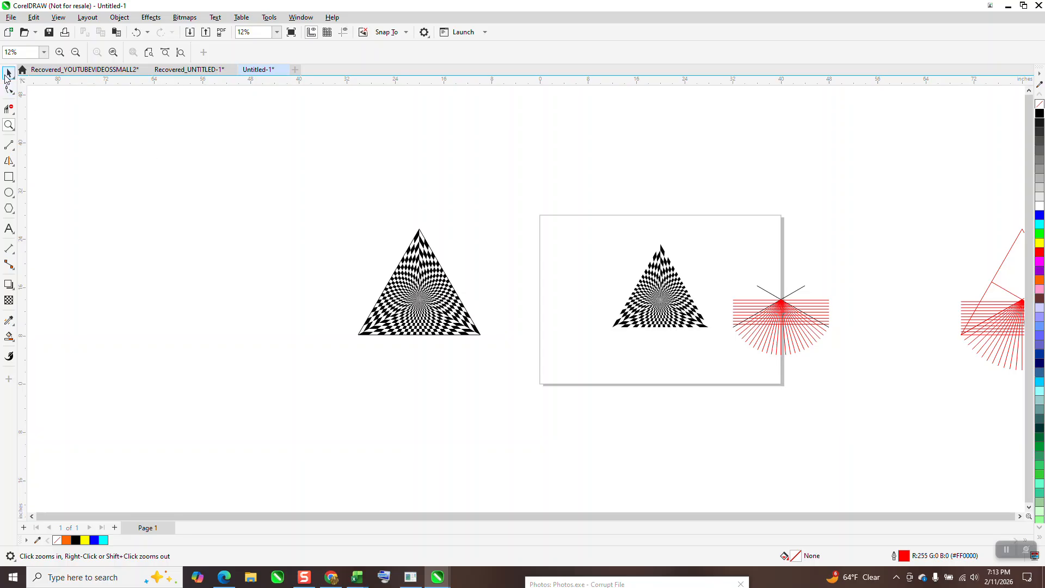
Delete the spare checkered triangle beside the page and all the construction lines on the page's other side
click(8, 74)
drag(222, 166, 556, 387)
key(Delete)
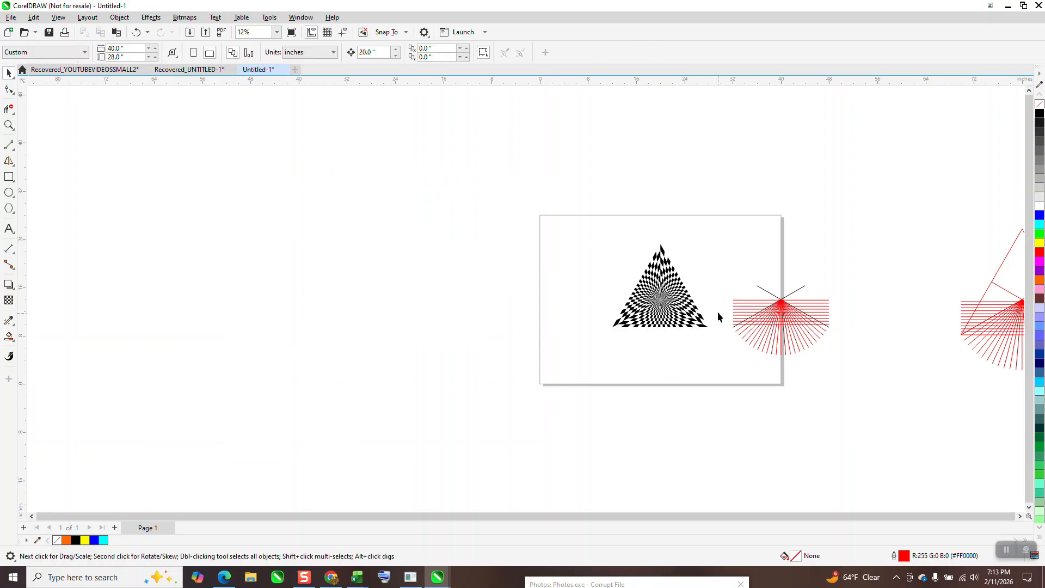
scroll(718, 311, down, 2)
drag(819, 317, 971, 377)
key(Delete)
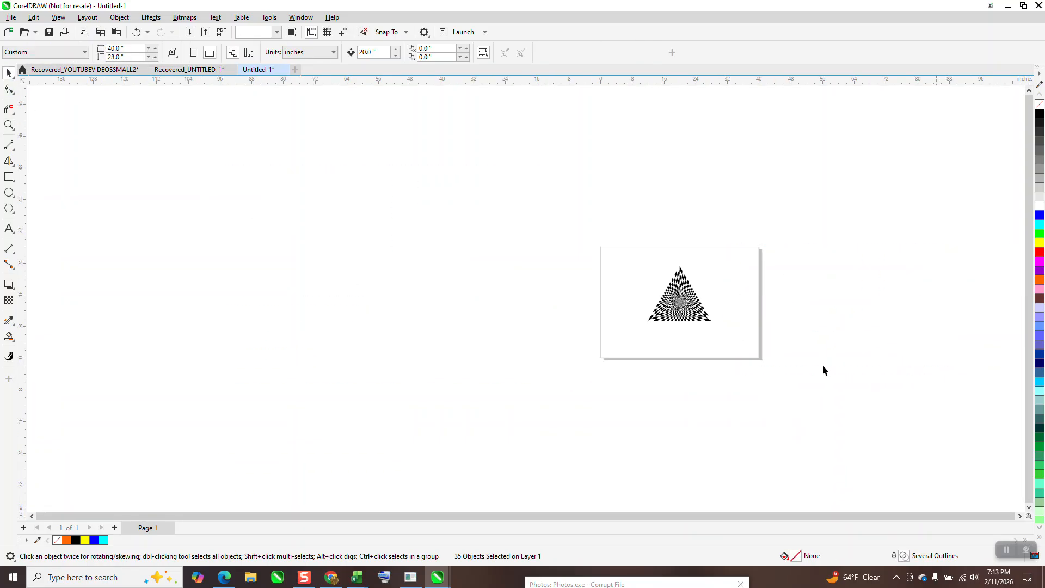
Ungroup all groups of the checkered triangle so that every black cell is a separate object
click(10, 126)
drag(598, 245, 689, 322)
click(9, 73)
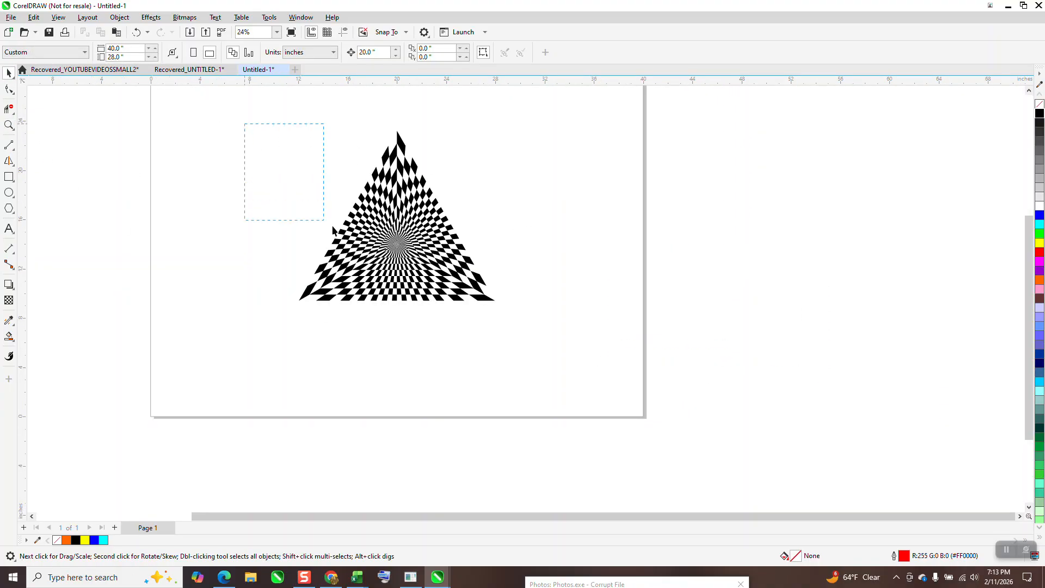
drag(333, 228, 570, 352)
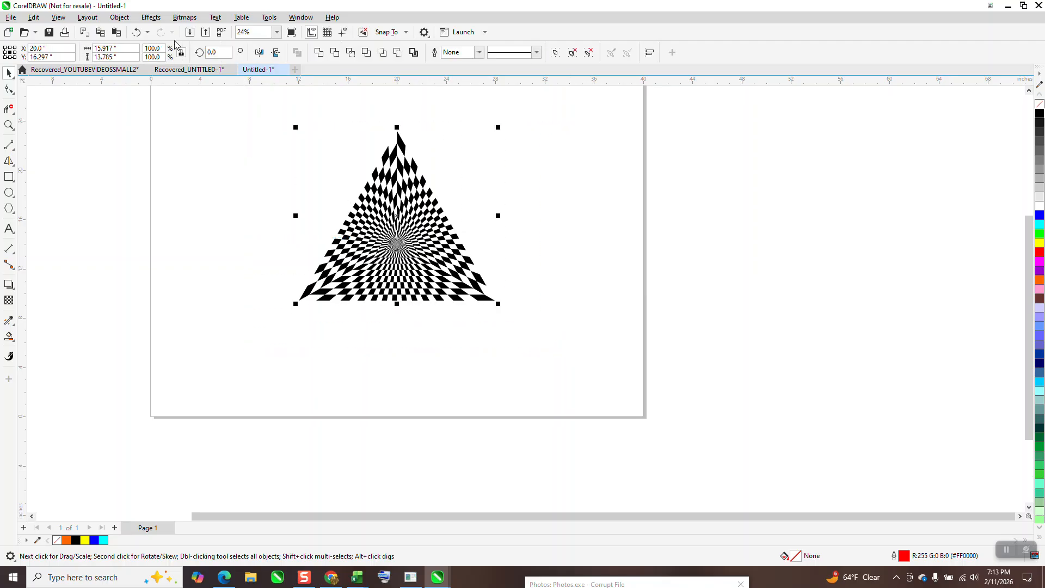
click(119, 18)
mouse_move(133, 202)
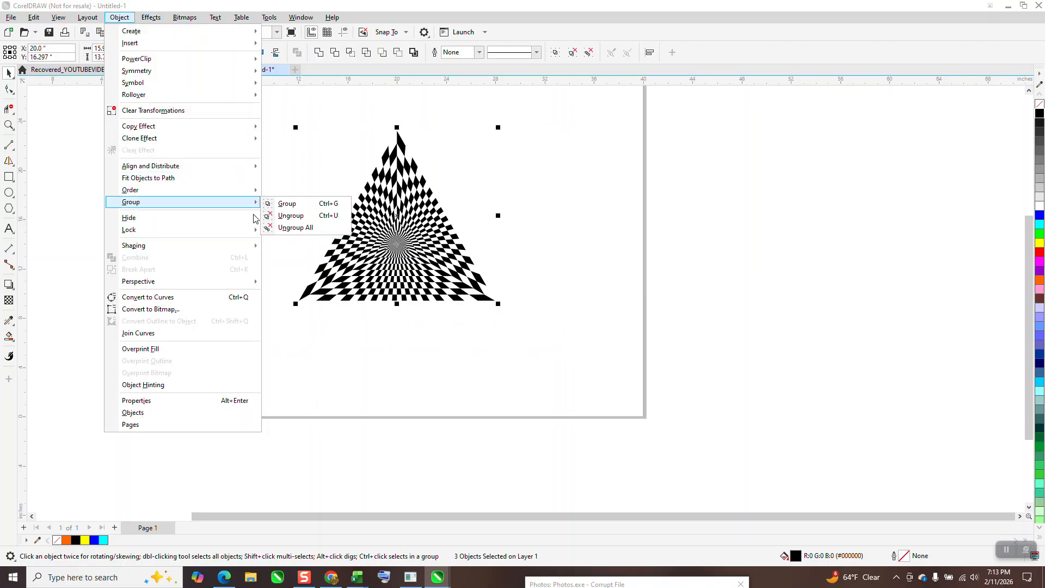
click(295, 228)
click(371, 147)
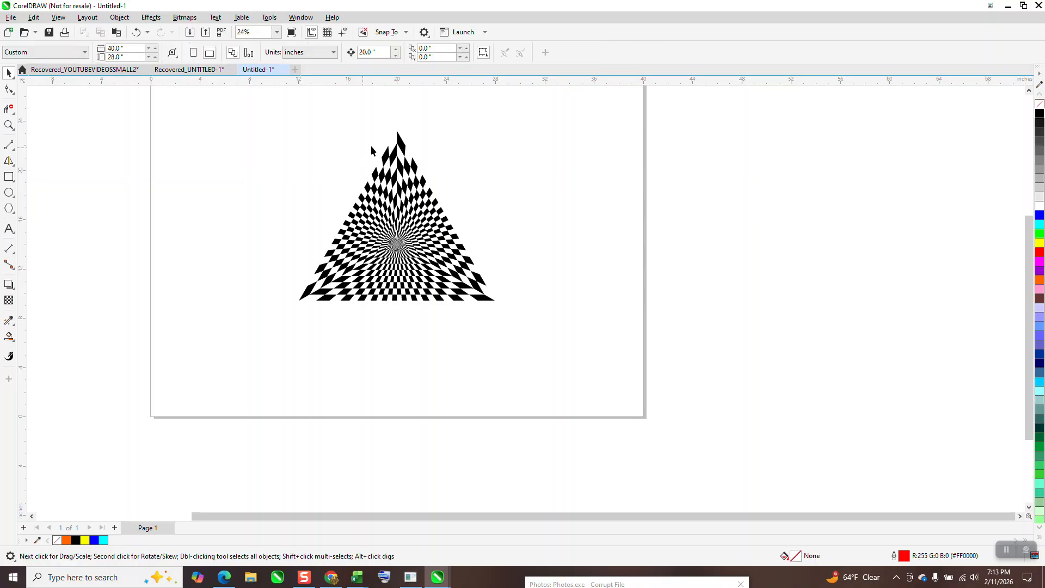
Find all objects on the current page matching the black cell at the apex, and fill them yellow
click(399, 143)
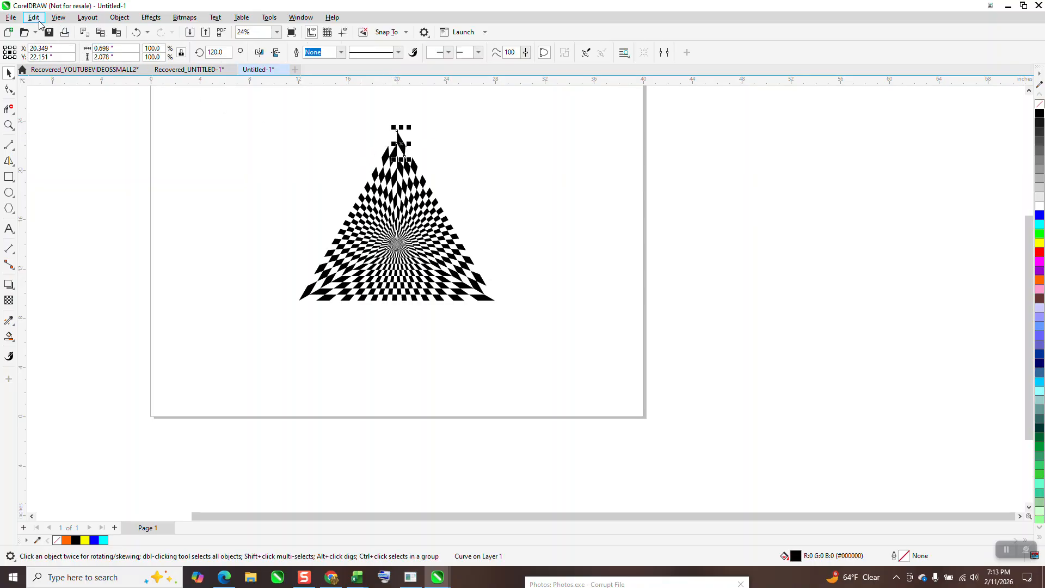
click(37, 18)
click(51, 228)
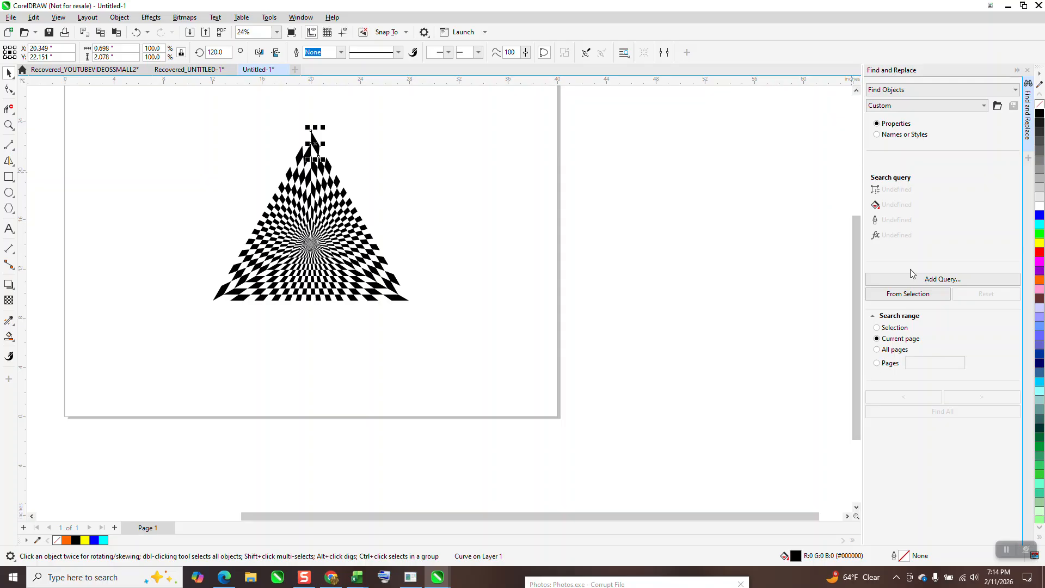
click(894, 294)
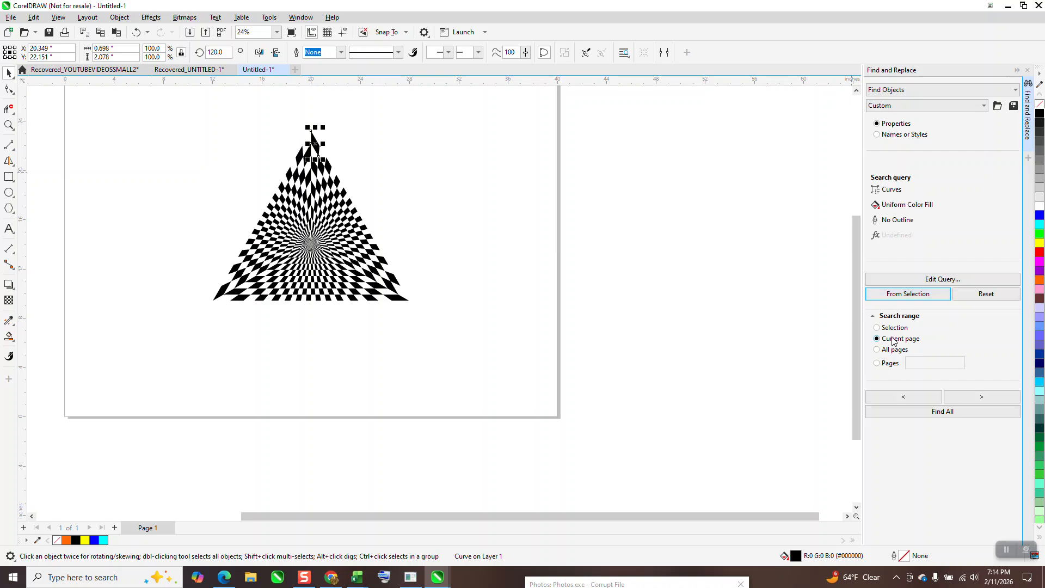
click(951, 417)
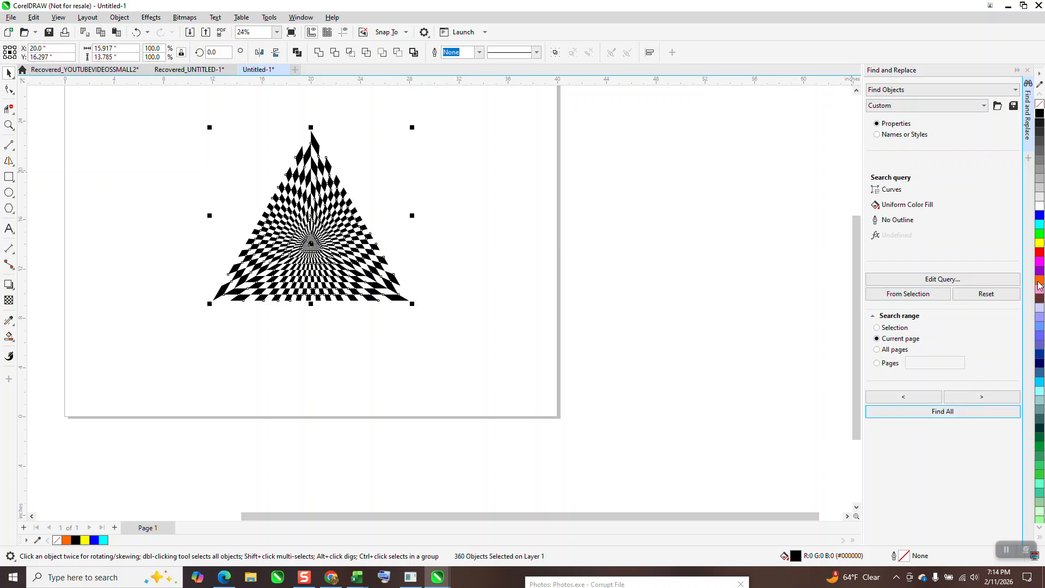
click(1039, 244)
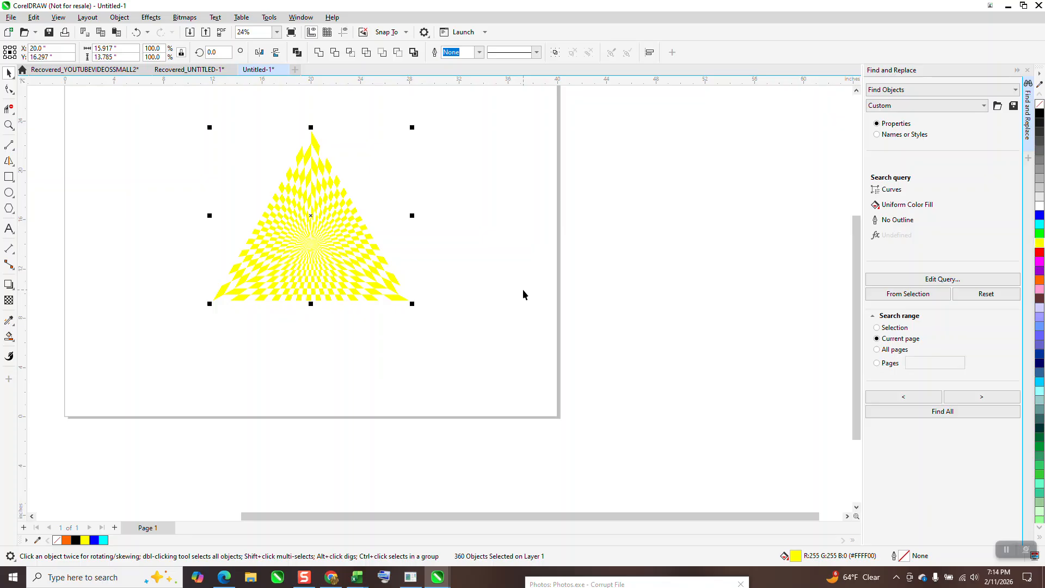
Place a black-filled rectangle about 21.1 by 18 inches behind the yellow checkered triangle
click(9, 177)
drag(191, 123, 451, 345)
click(1039, 114)
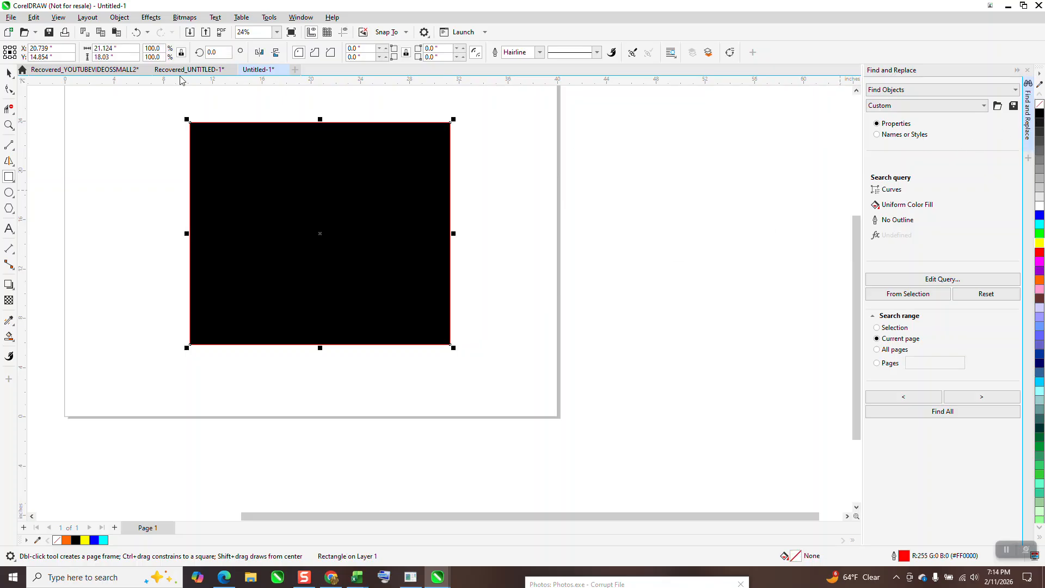
click(120, 17)
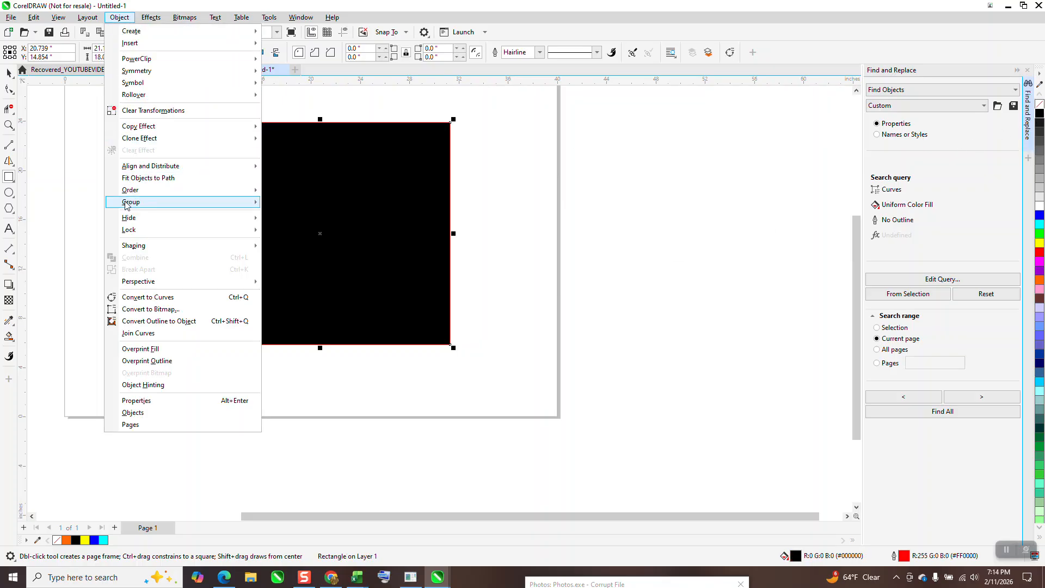
mouse_move(130, 190)
click(300, 203)
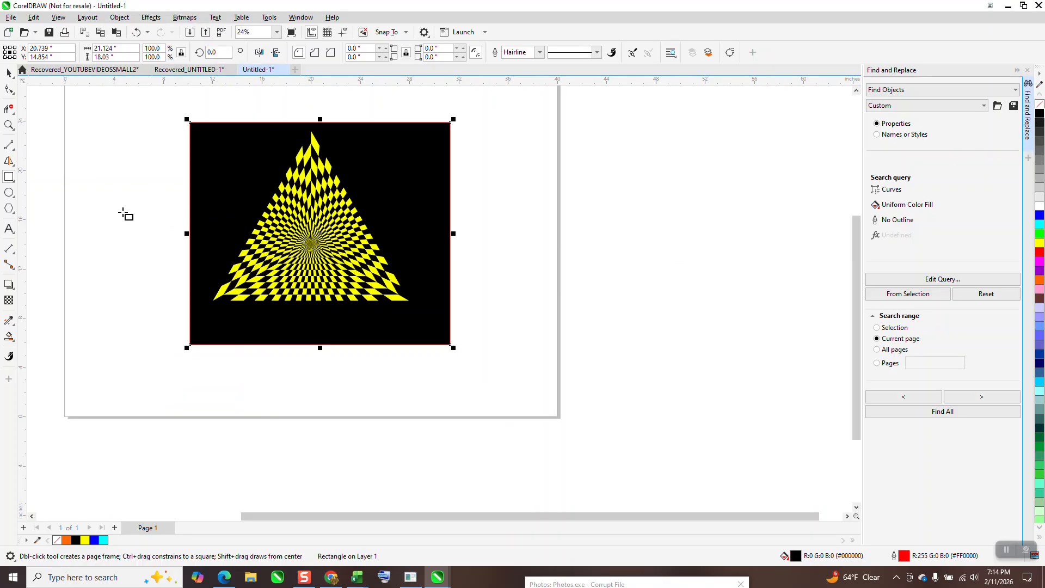
click(9, 125)
drag(187, 117, 430, 316)
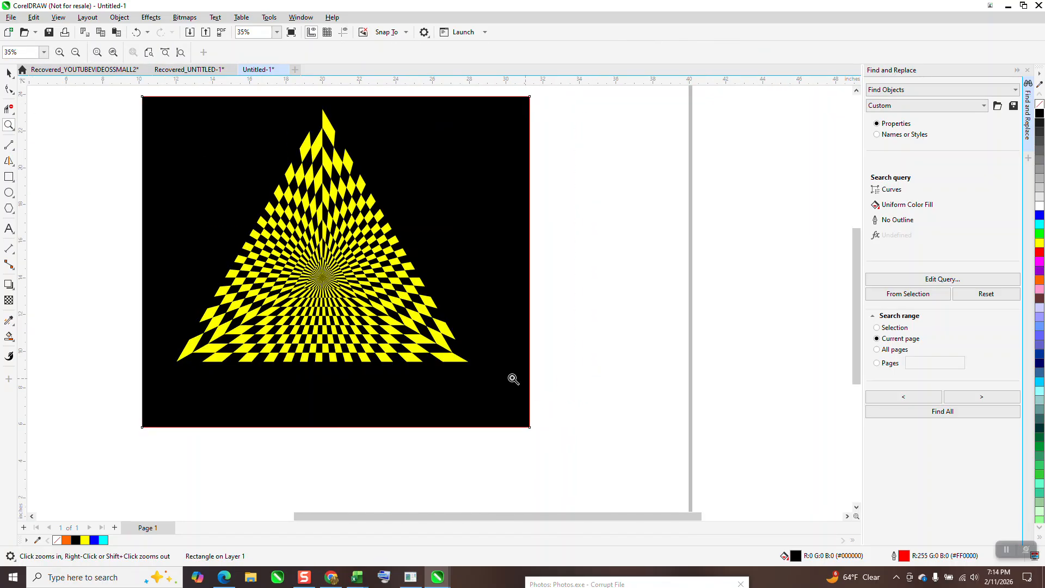
right_click(430, 370)
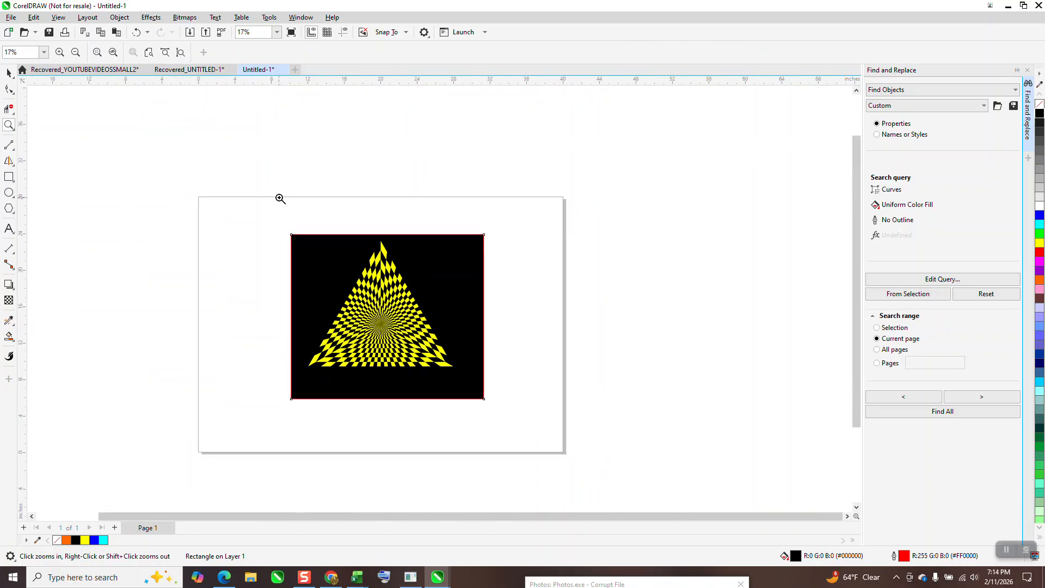
Undo the black rectangle, yellow recolouring, ungrouping and deletions, back to the black pattern framed by the polygon
click(140, 34)
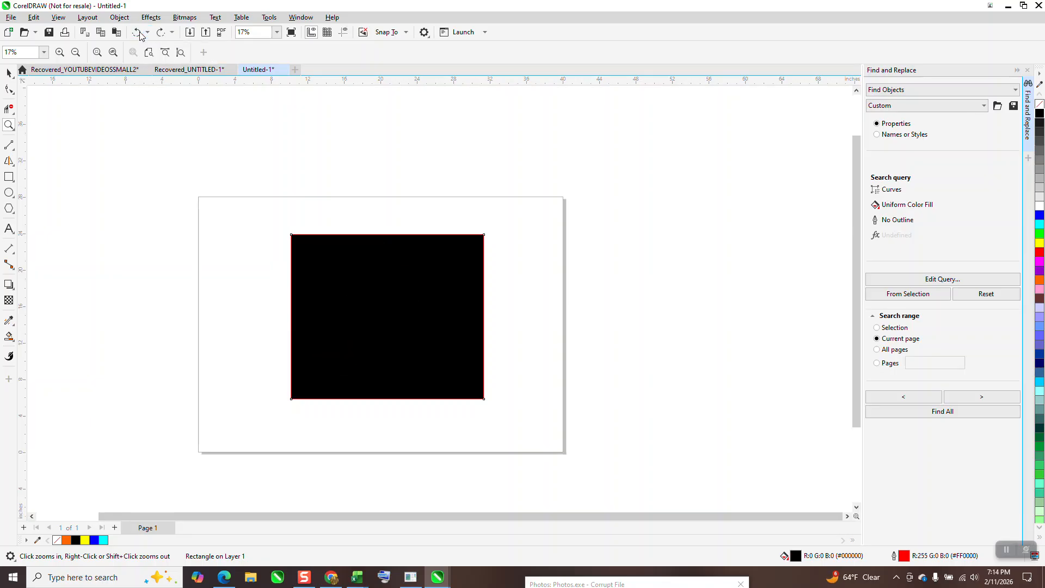
click(140, 34)
click(139, 34)
click(140, 34)
click(140, 35)
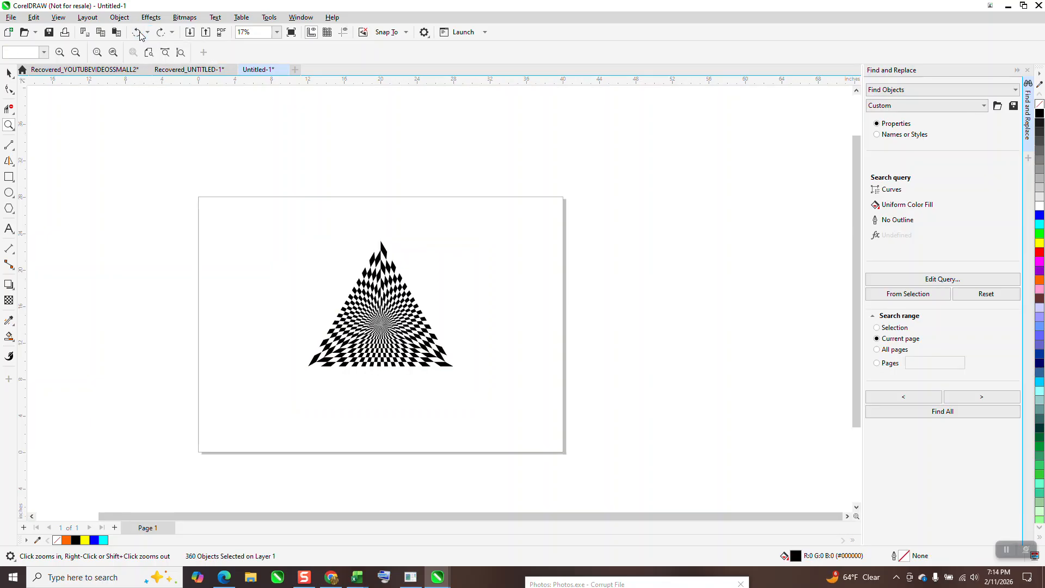
click(140, 34)
click(140, 35)
click(140, 35)
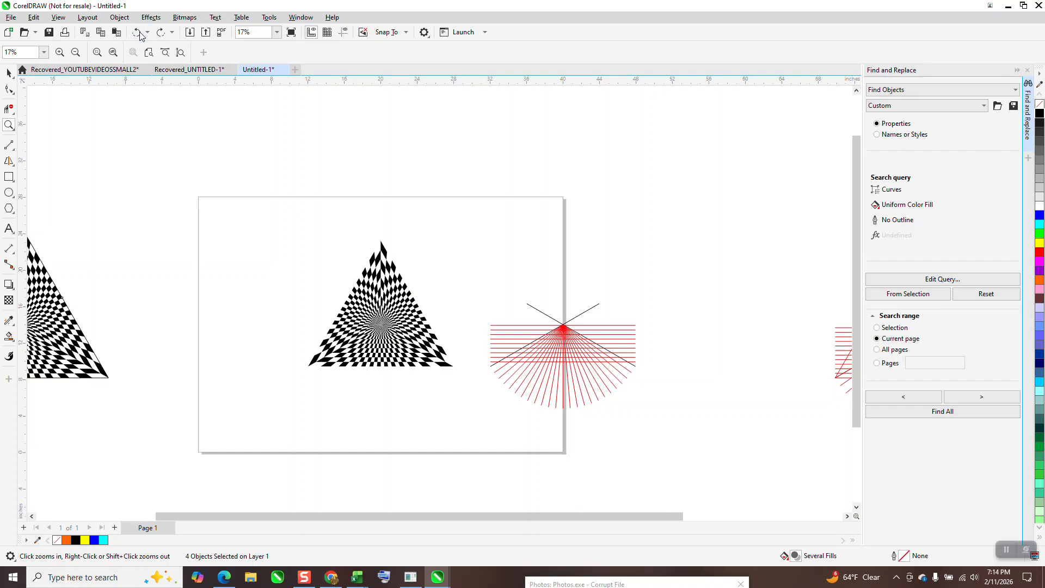
click(140, 34)
Move the three-sided polygon 20 inches right off the checkered pattern, and 20 inches up clear of the construction lines
key(space)
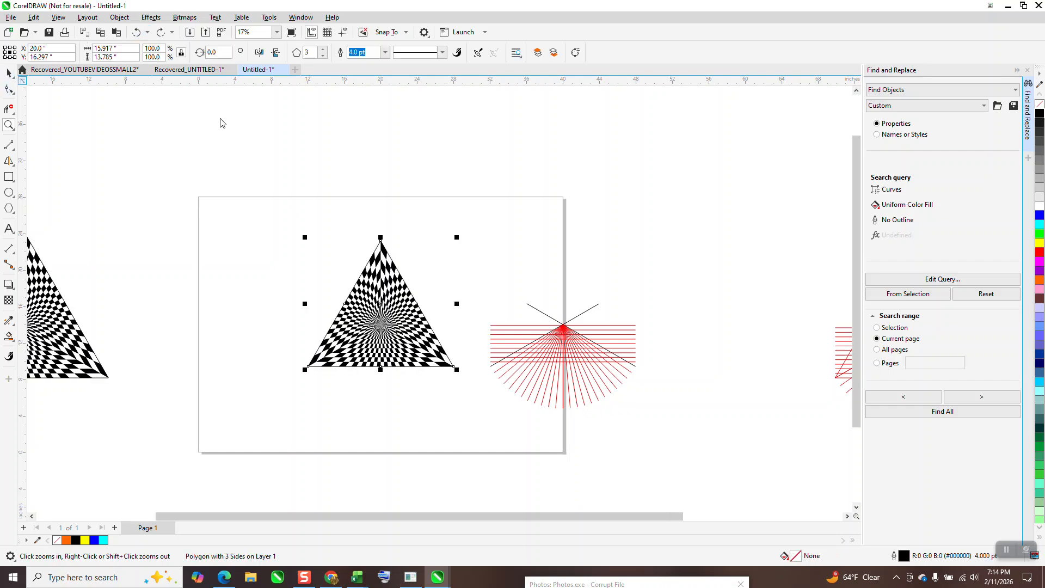
drag(412, 288, 594, 287)
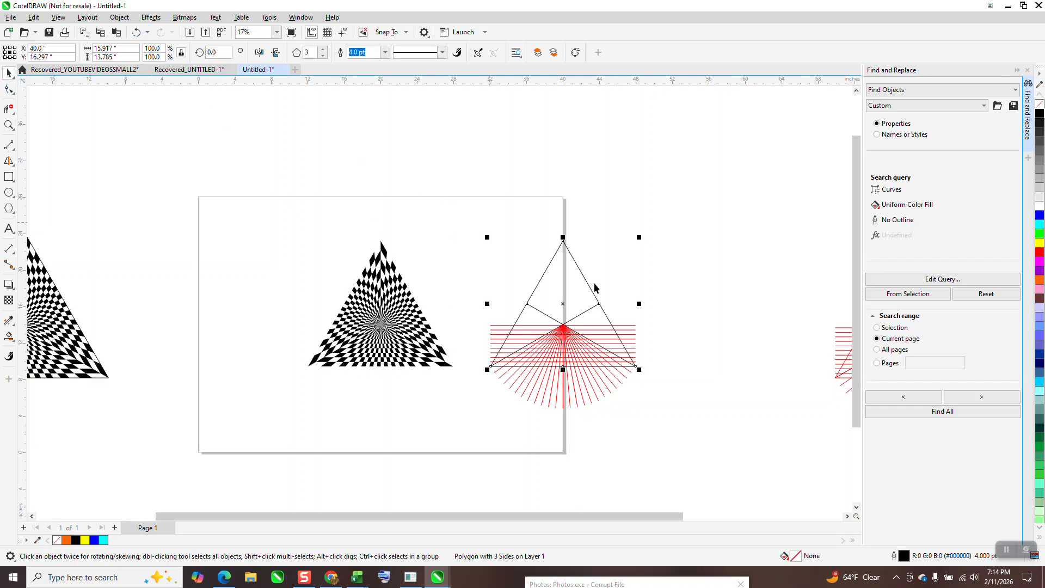
click(606, 380)
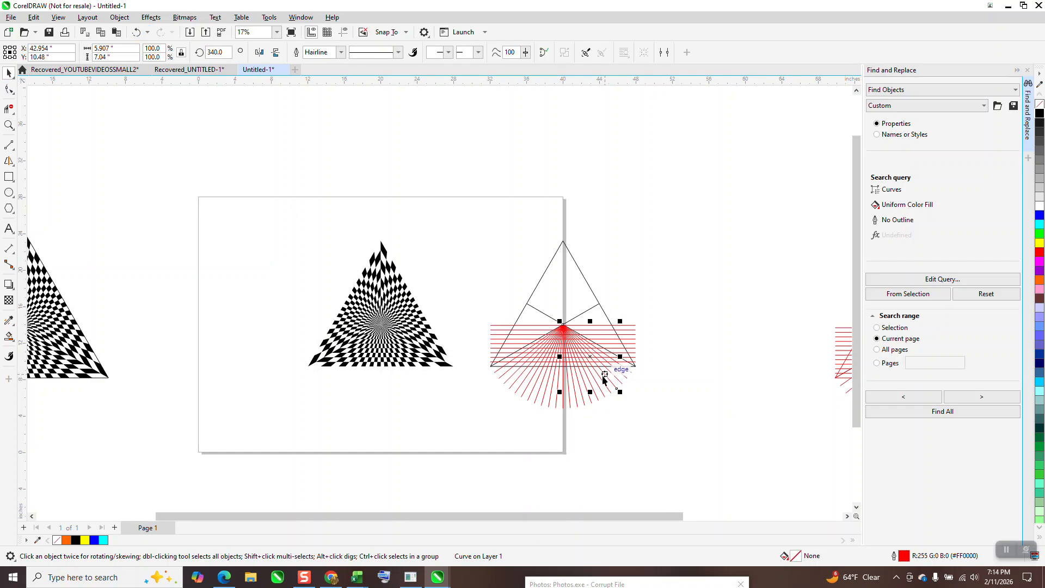
click(597, 297)
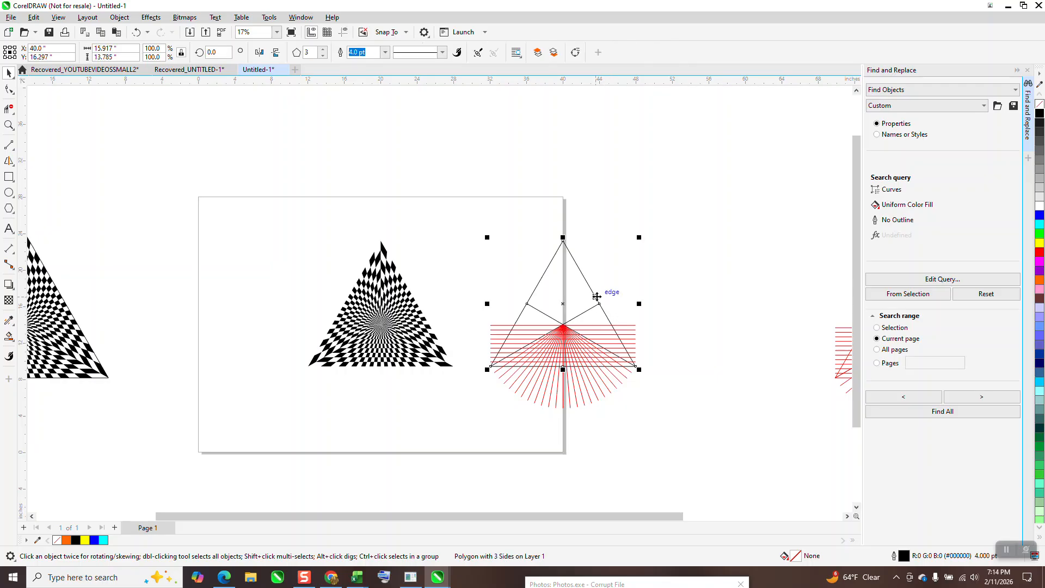
key(Up)
Delete the construction lines straddling the page's edge and the framed checkered triangle lying off the page
drag(485, 269, 638, 416)
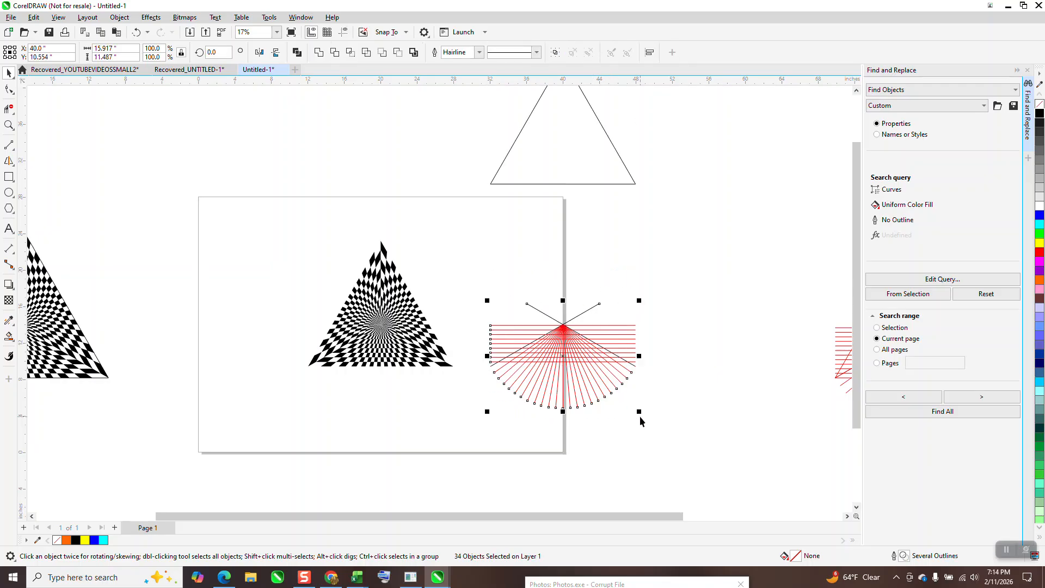
key(Delete)
scroll(598, 405, down, 2)
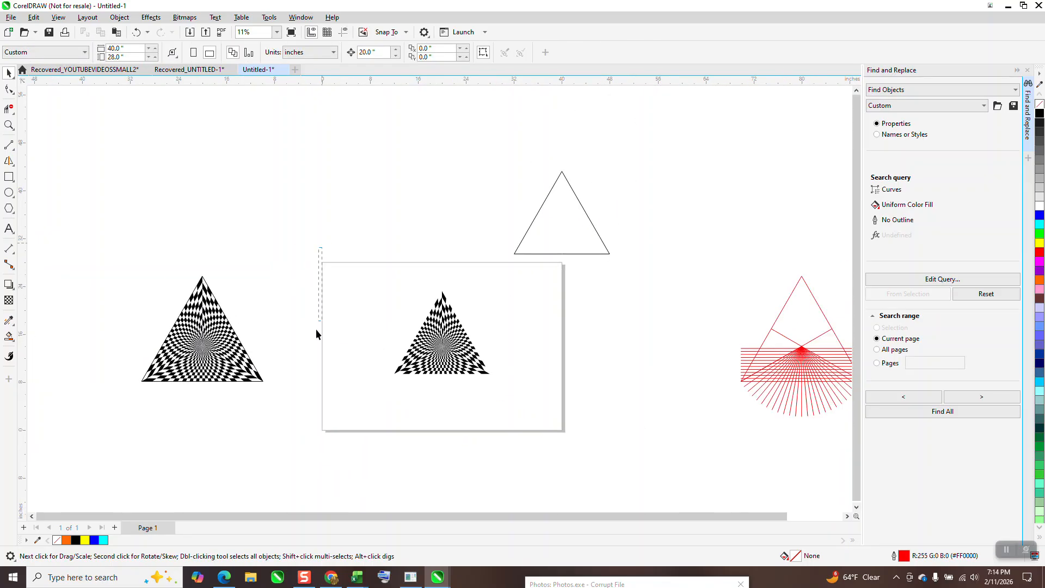
drag(115, 410, 116, 410)
key(Delete)
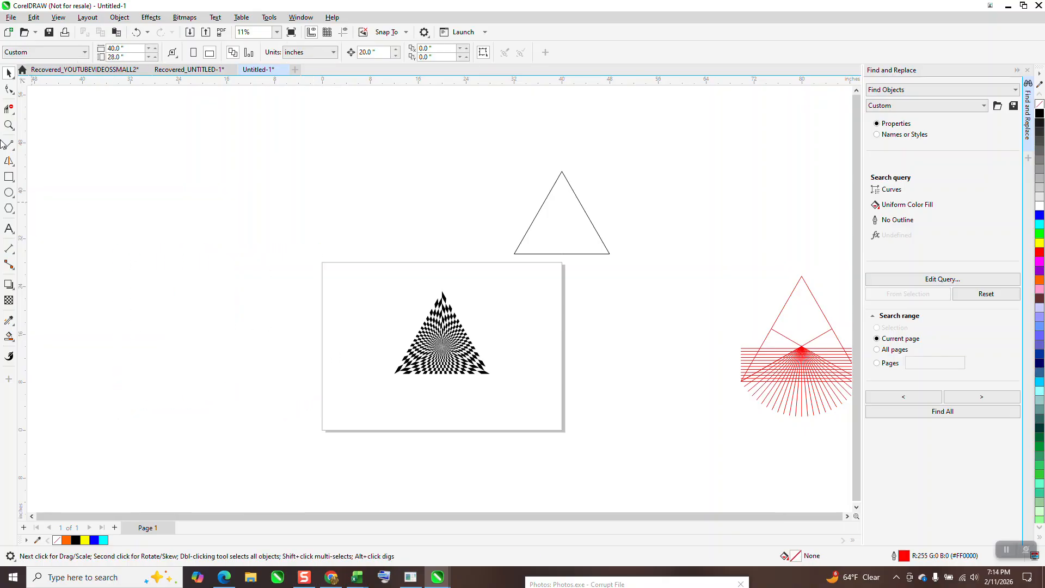
Ungroup all three black pattern groups that form the checkered triangle on the page
click(8, 126)
drag(359, 271, 561, 400)
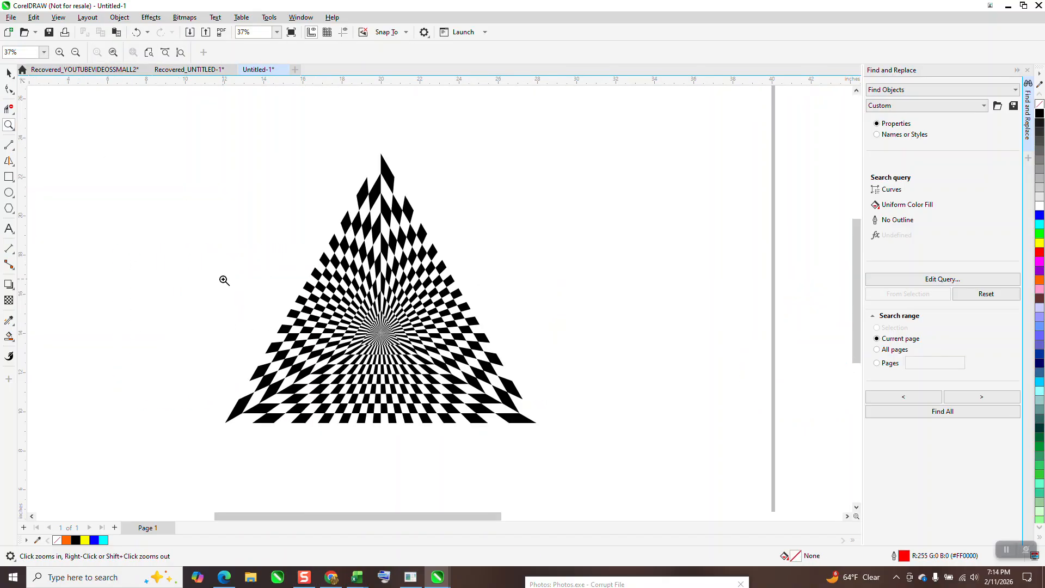
click(8, 72)
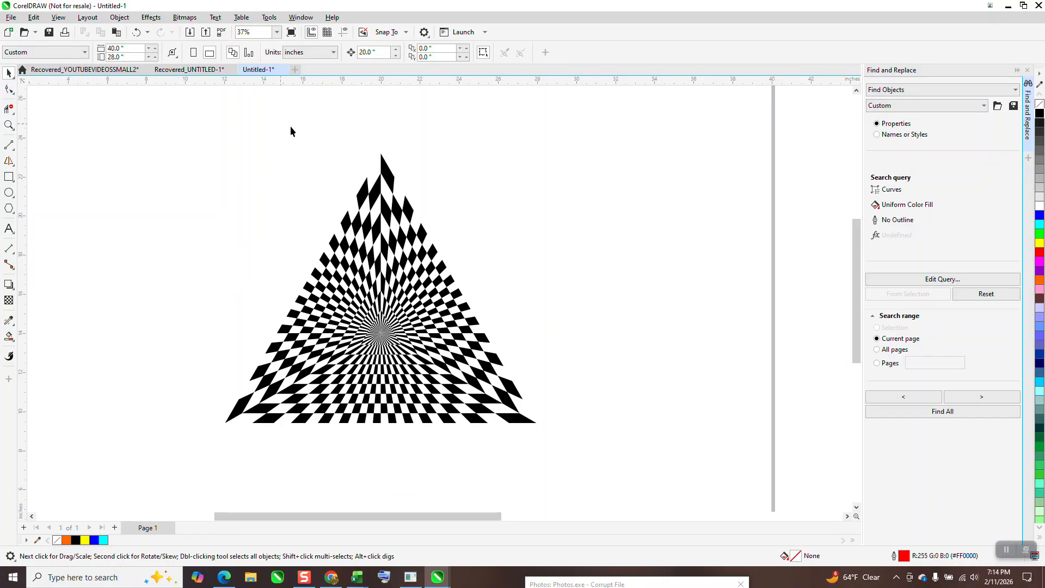
click(383, 173)
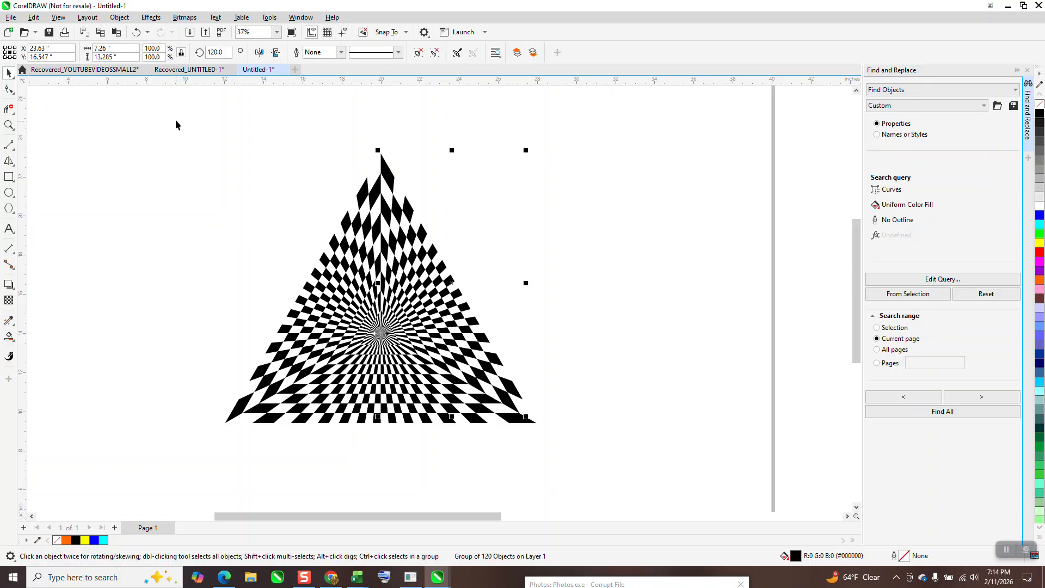
drag(175, 118, 570, 432)
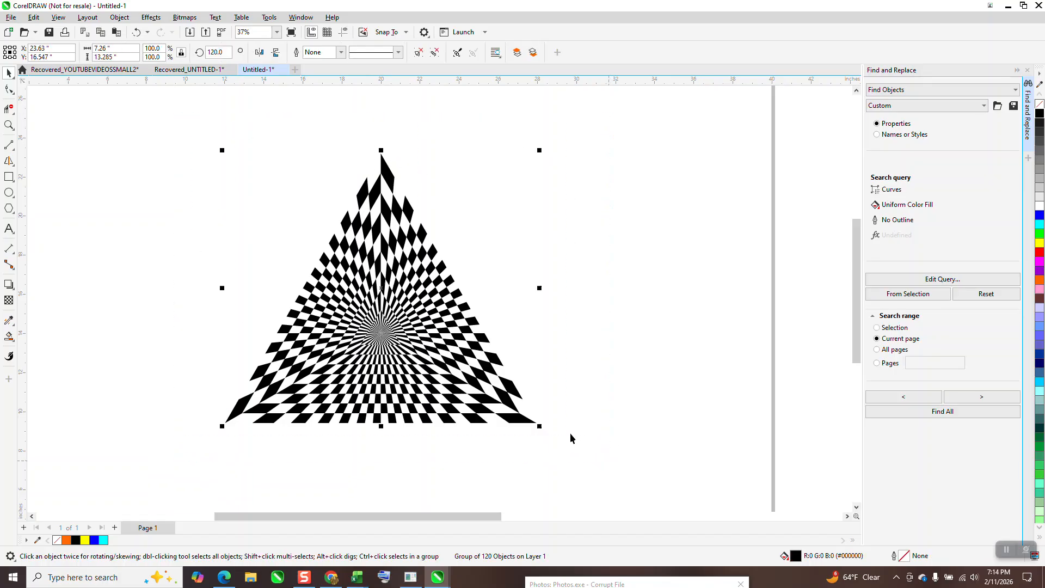
click(120, 17)
mouse_move(253, 202)
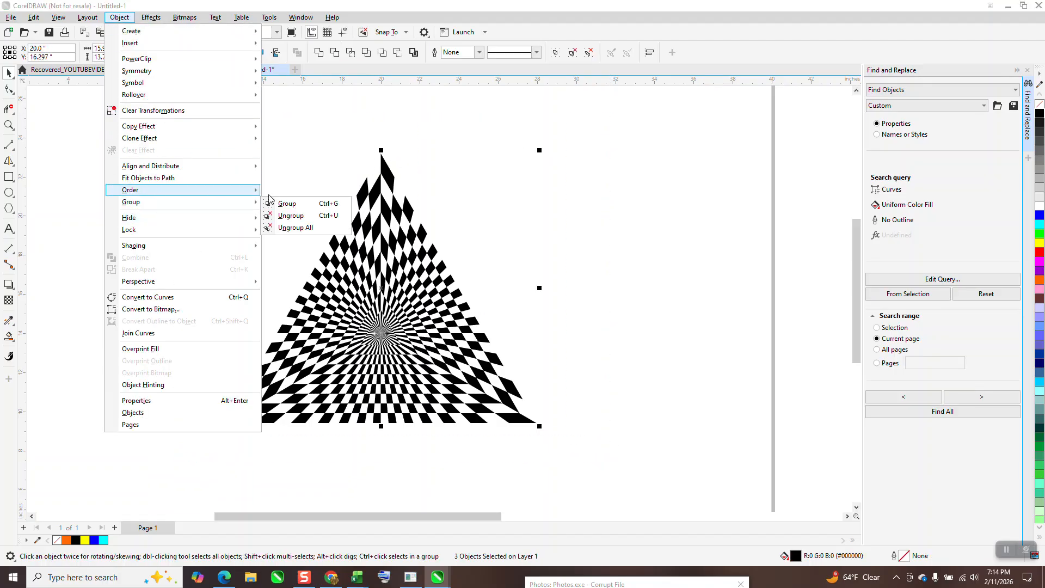
click(279, 226)
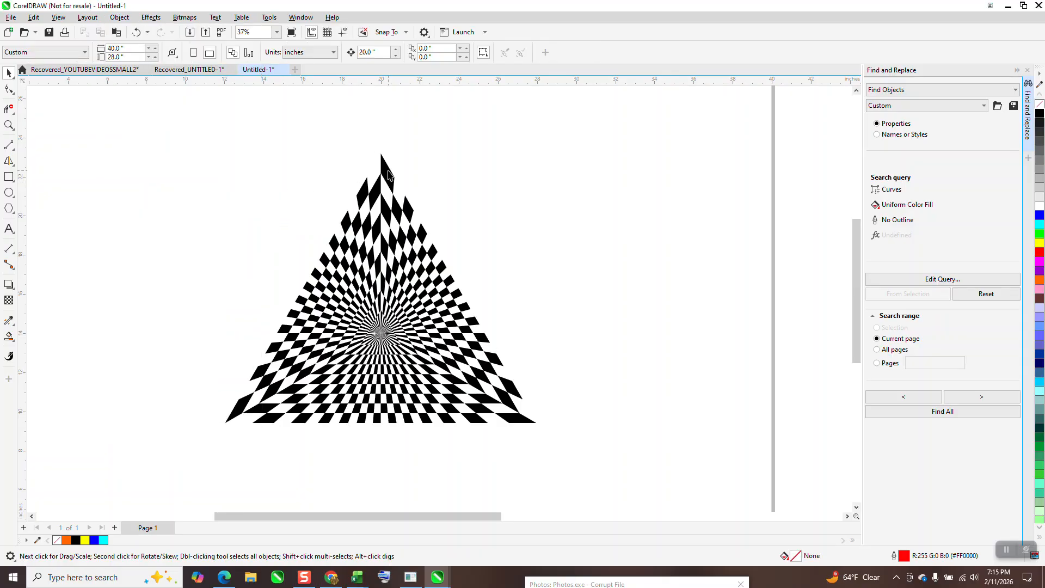
Find all current-page objects that match the ungrouped black apex cell, and fill them yellow
click(381, 173)
click(942, 411)
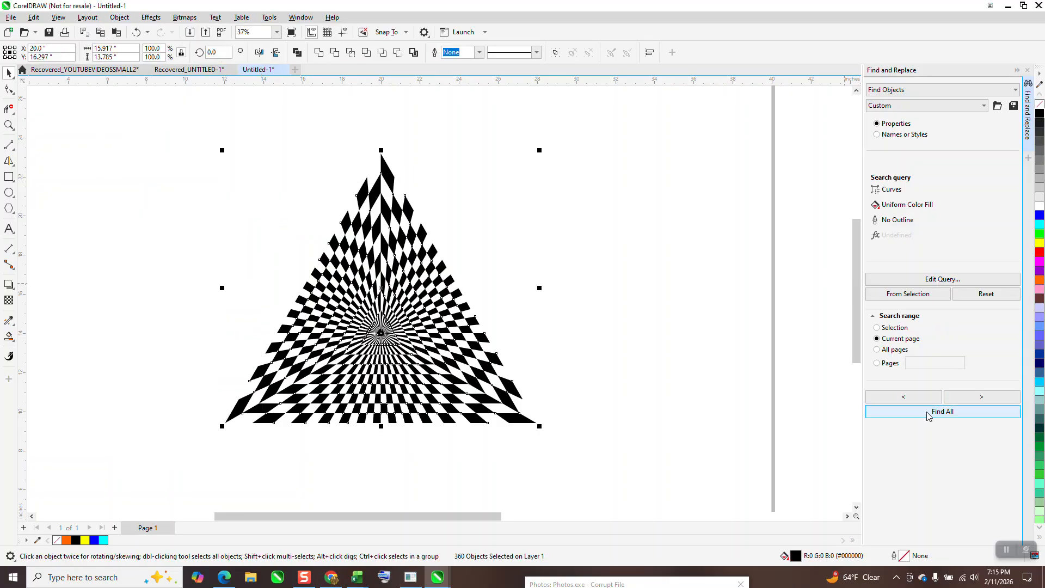
click(1039, 243)
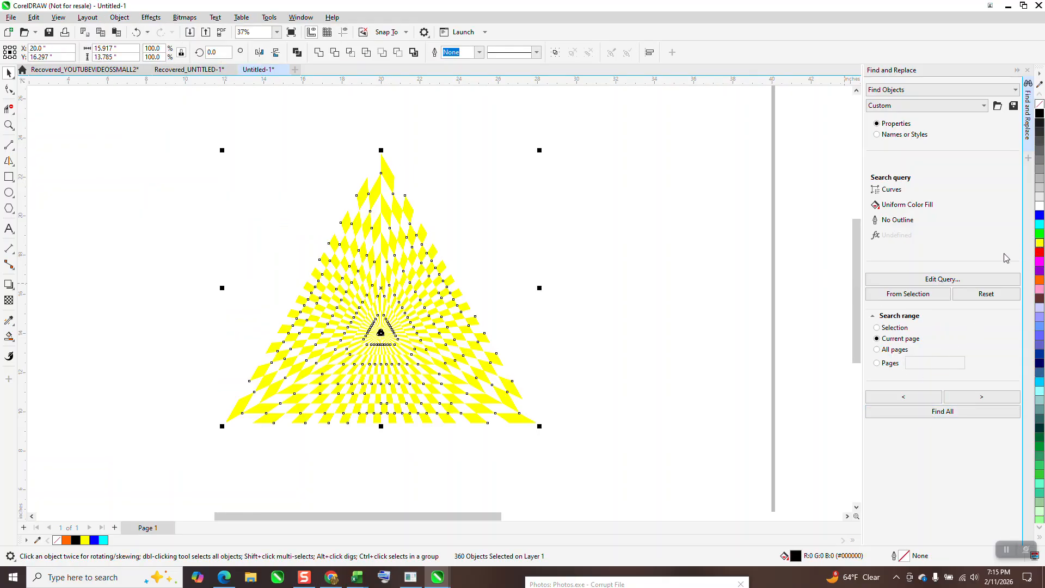
Give the three-sided polygon a yellow outline and move it 20 inches down and 20 inches left onto the yellow pattern
scroll(578, 305, down, 2)
click(640, 145)
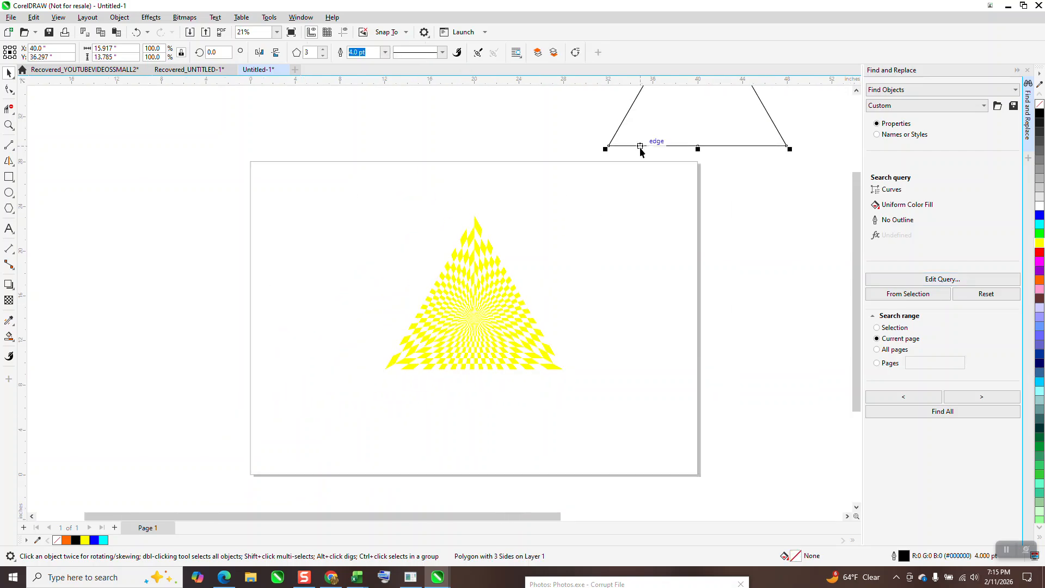
right_click(1039, 243)
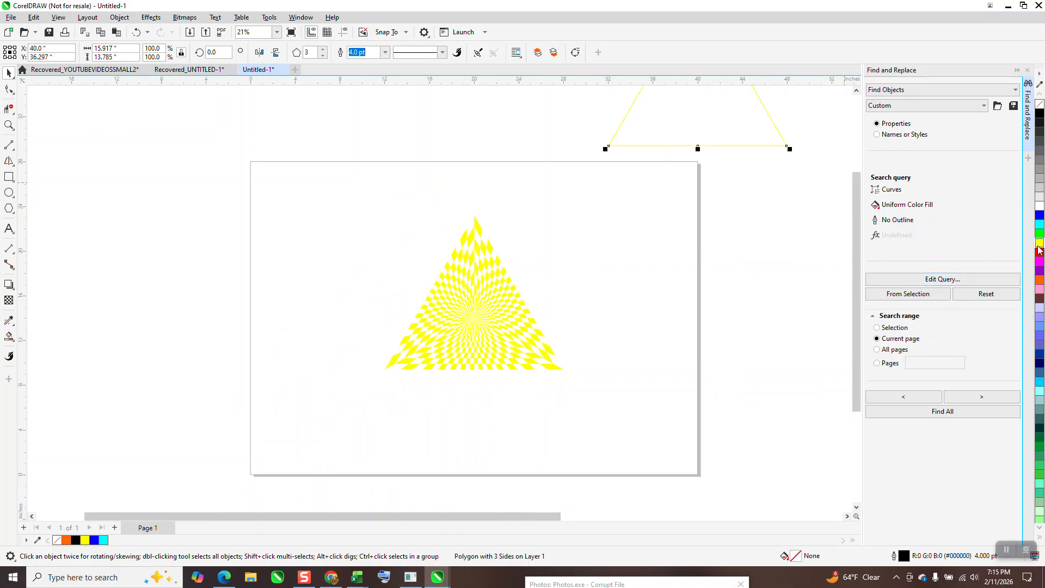
key(Down)
key(Left)
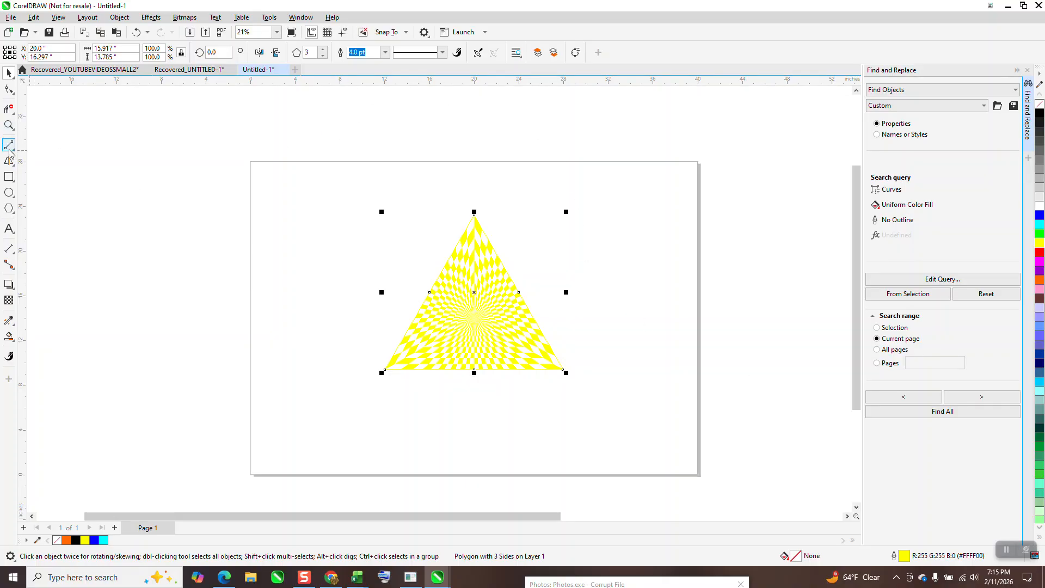
Draw a rectangle about 20.5 by 18.1 inches around the framed triangle, fill it black and place it behind the yellow pattern
click(9, 177)
drag(354, 204, 584, 407)
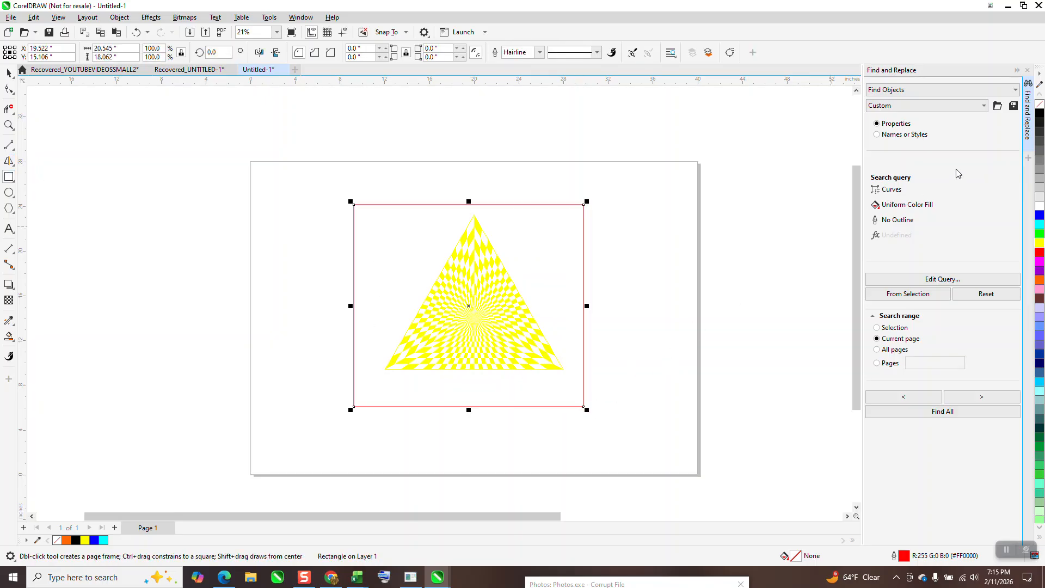
click(1038, 116)
click(119, 17)
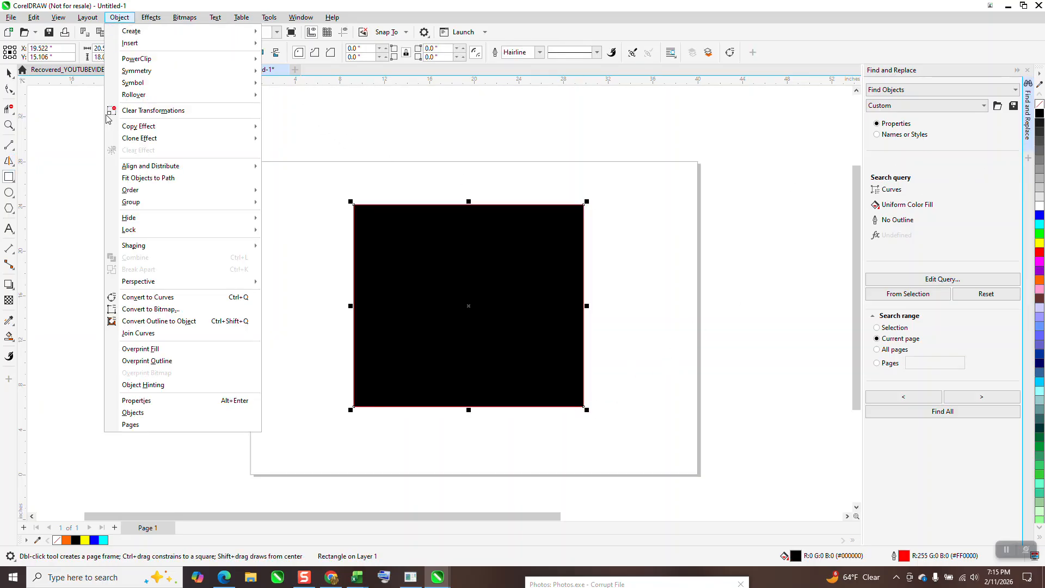
mouse_move(130, 191)
click(291, 208)
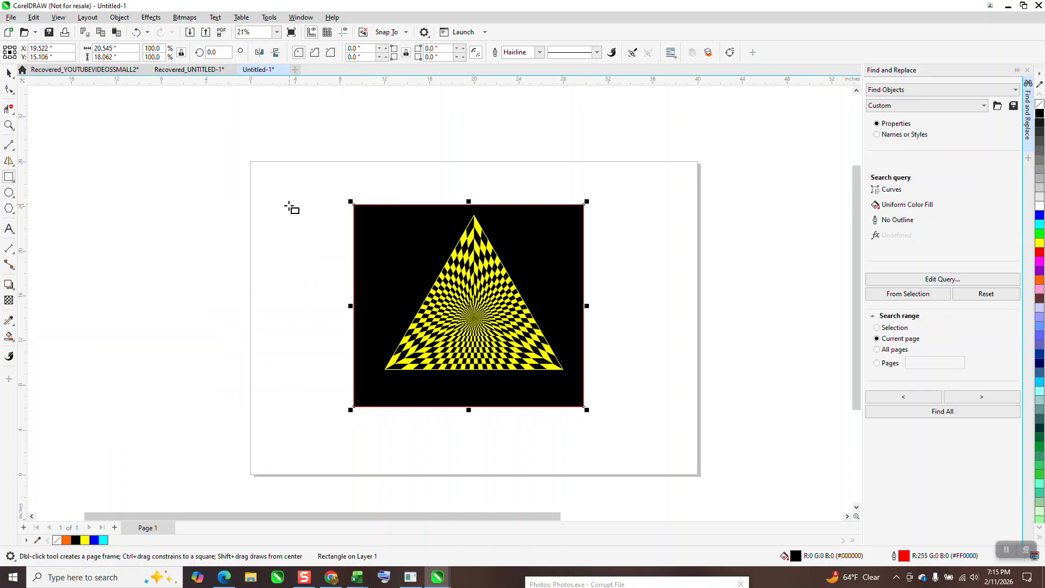
click(9, 125)
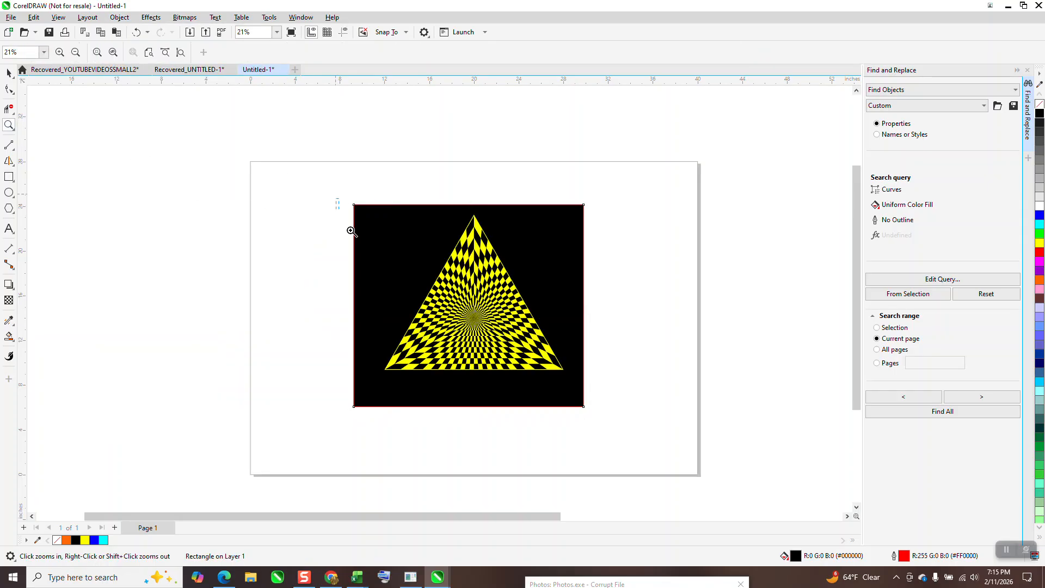
click(656, 421)
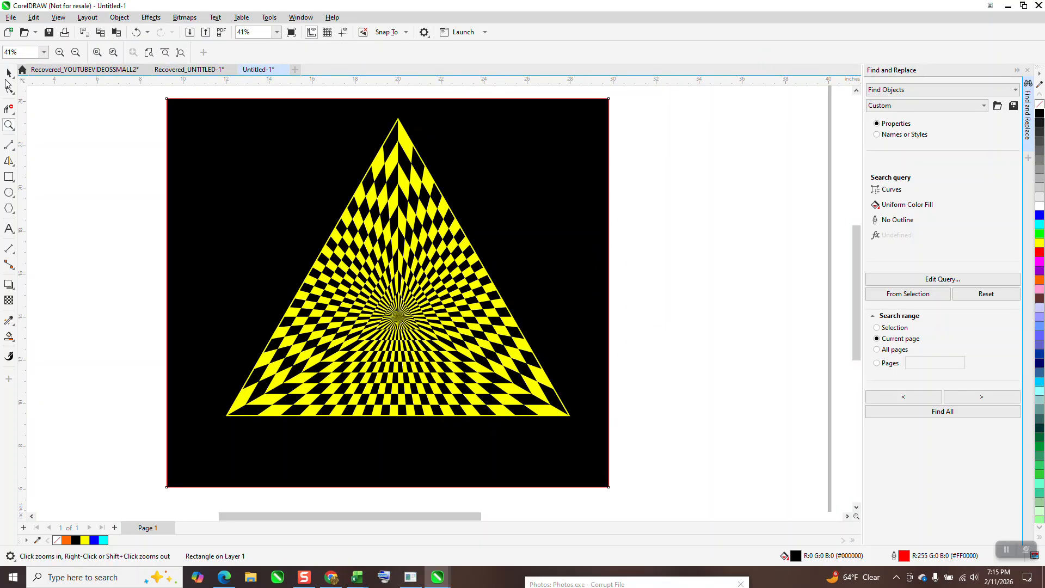
click(9, 72)
click(250, 271)
scroll(252, 278, down, 1)
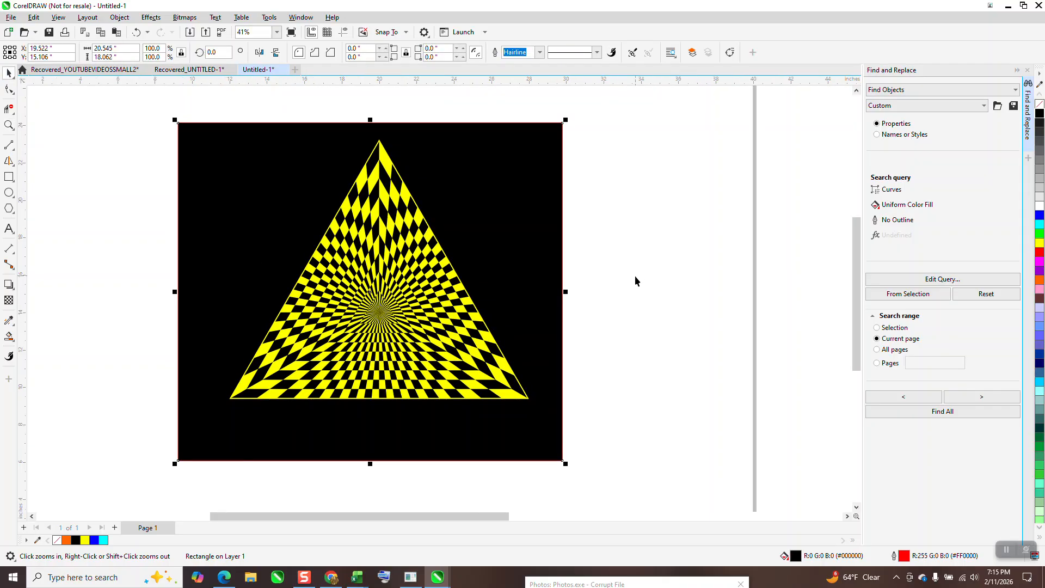